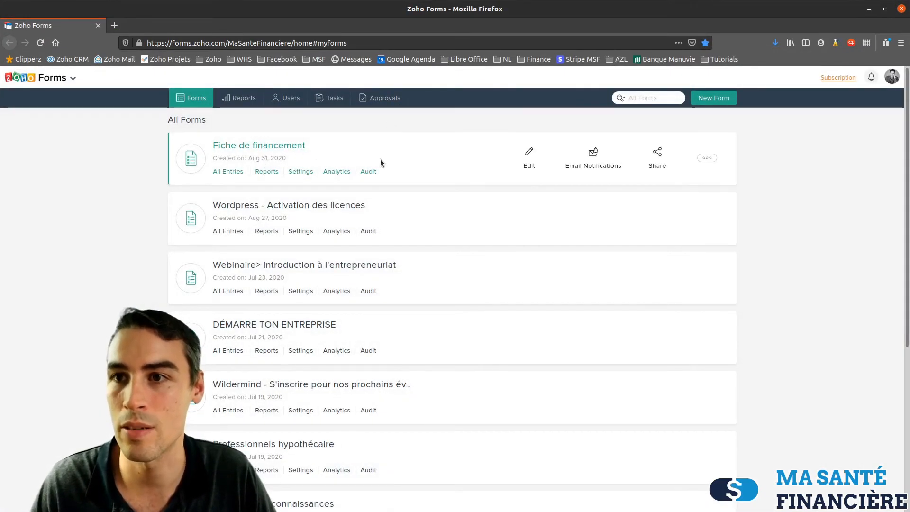
Scroll down the All Forms list past forms like Fiche de financement and Webinaires - DPL
scroll(378, 159, "down", 3)
scroll(373, 160, "down", 3)
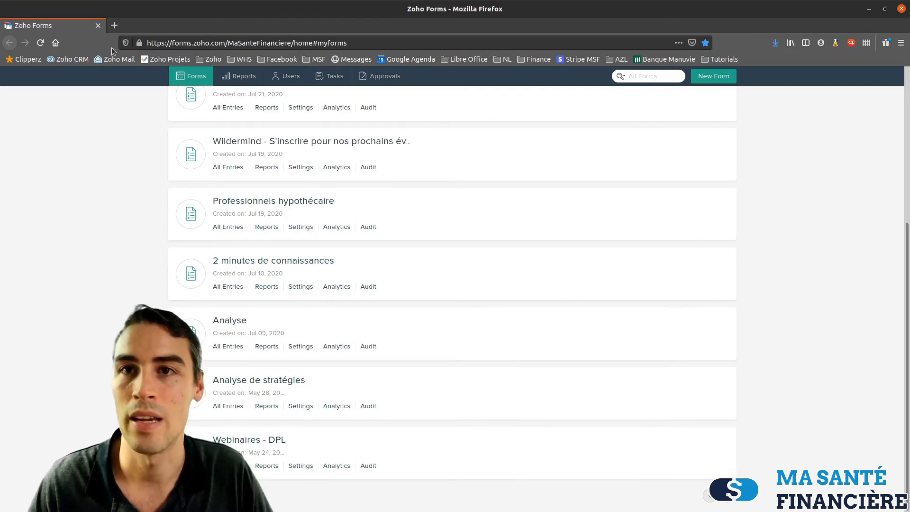
Close the existing Zoho Forms portal tab to reveal the zoho.com/forms homepage
left_click(97, 26)
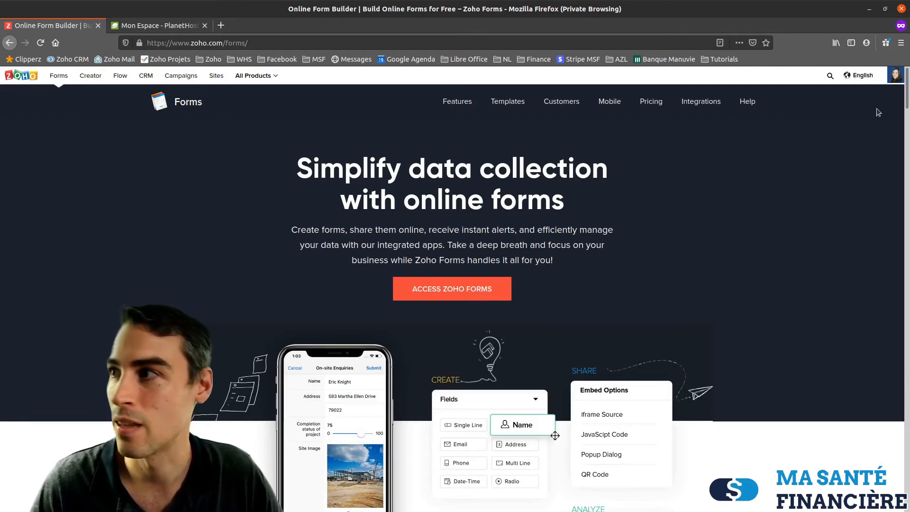
Go from the Forms dashboard to the portal's Control Panel and review its account usage
left_click(452, 289)
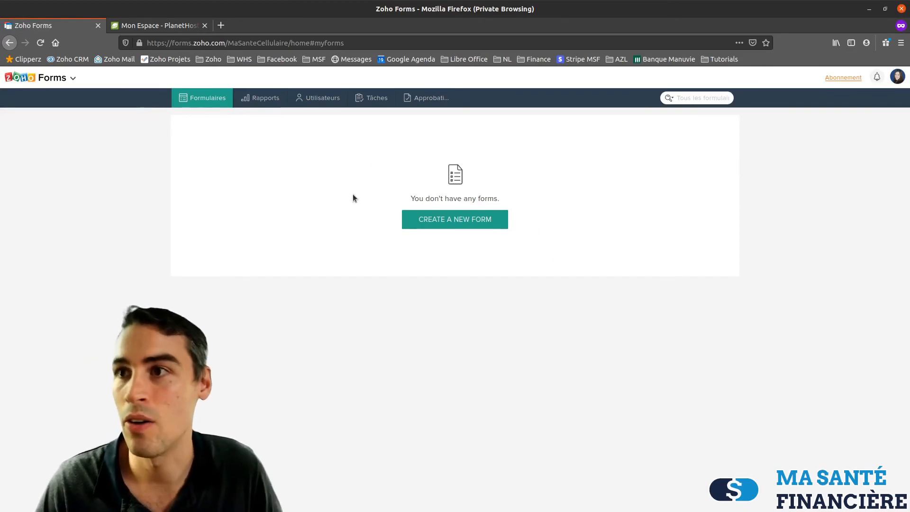
left_click(898, 77)
left_click(851, 154)
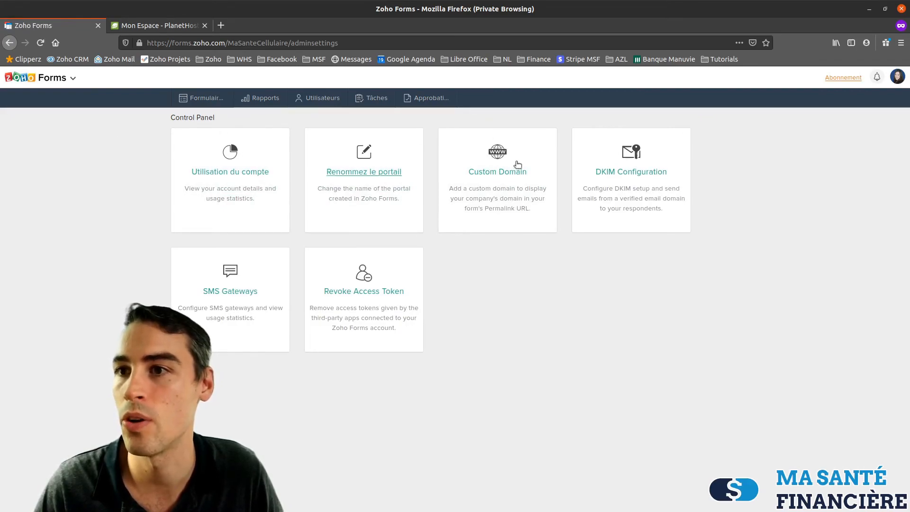
left_click(229, 174)
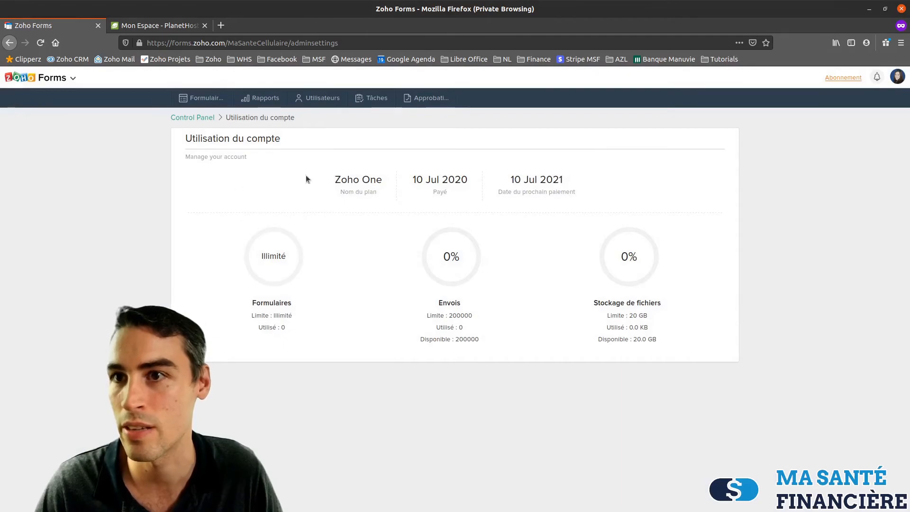
left_click(190, 118)
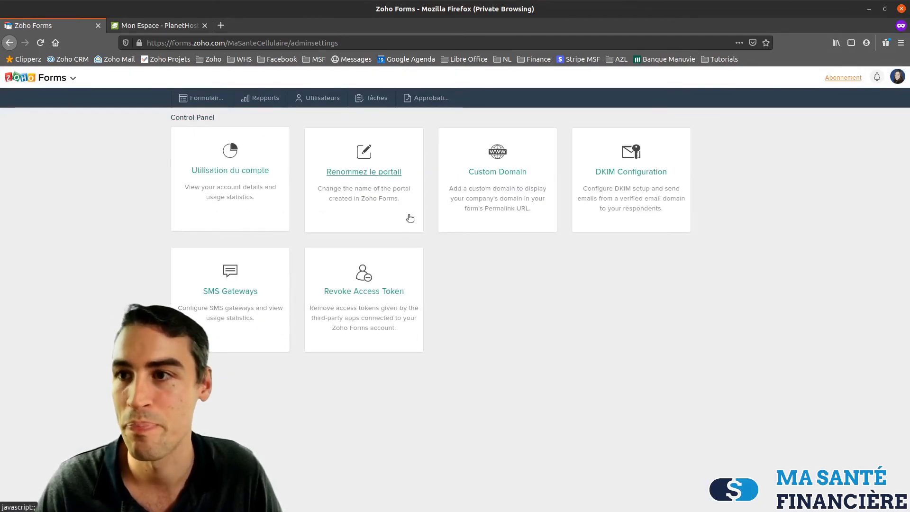
Inspect the MaSanteCellulaire portal name on the rename page and in the web address
left_click(377, 175)
left_click_drag(396, 180, 305, 184)
left_click_drag(377, 182, 303, 182)
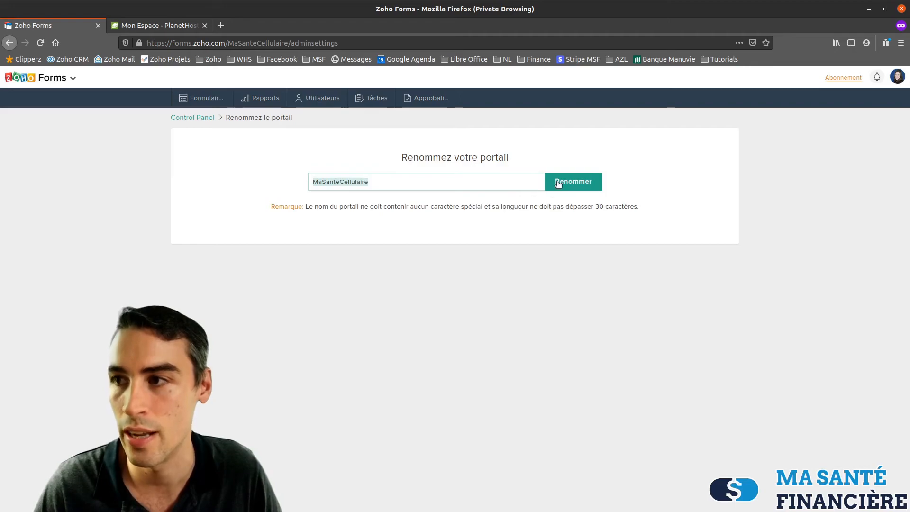
left_click_drag(228, 43, 288, 44)
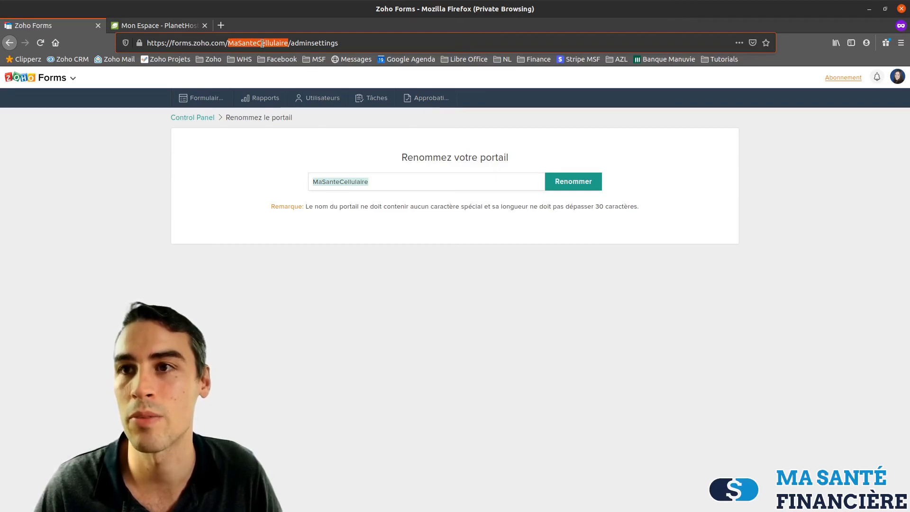
left_click_drag(386, 181, 313, 181)
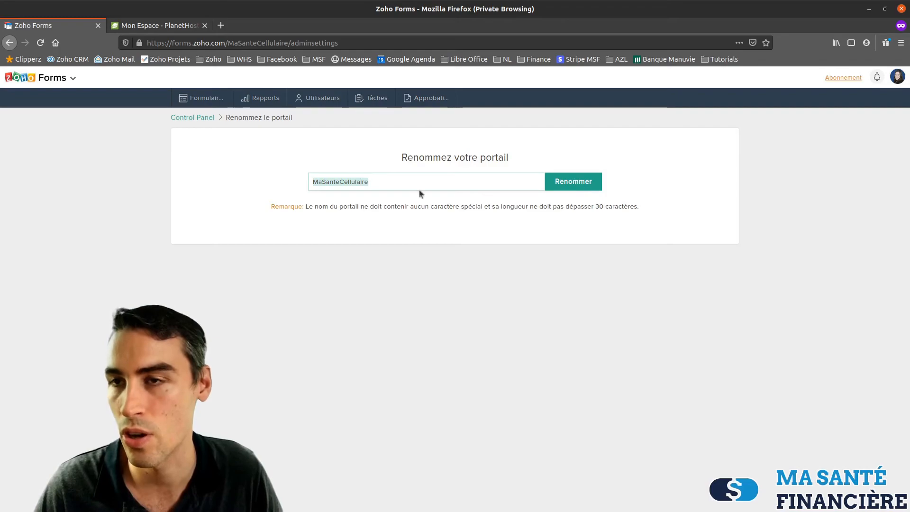
left_click_drag(229, 43, 288, 42)
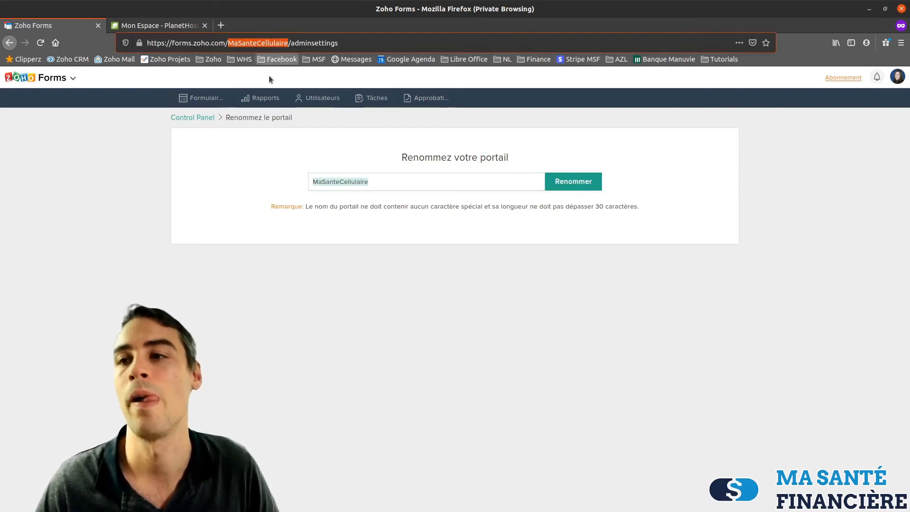
left_click(377, 179)
left_click_drag(387, 180, 318, 180)
left_click(201, 117)
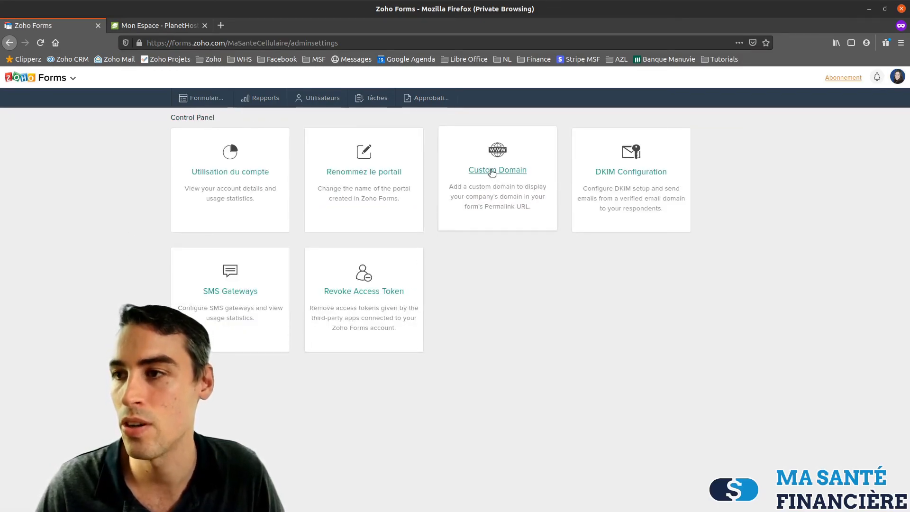
Add formulaires.masantecellulaire.ca as a domain on the Custom Domain page
left_click(492, 171)
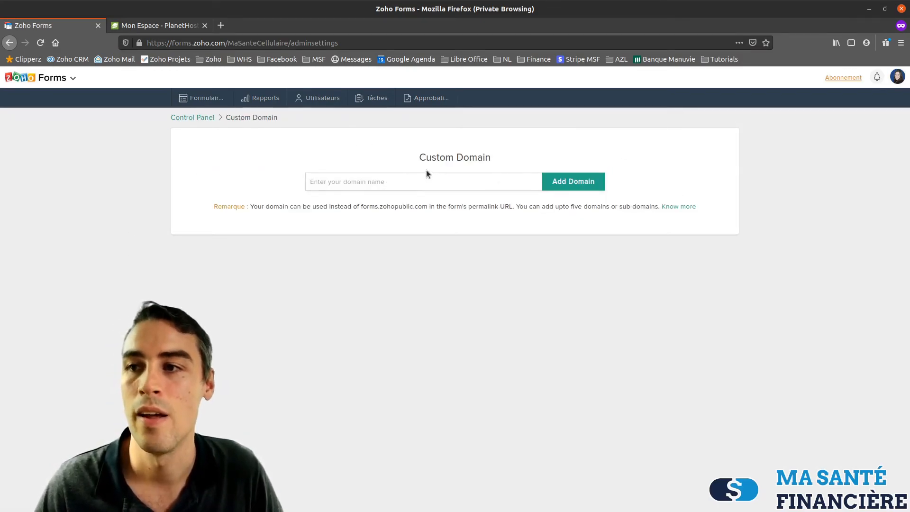
left_click_drag(419, 157, 491, 158)
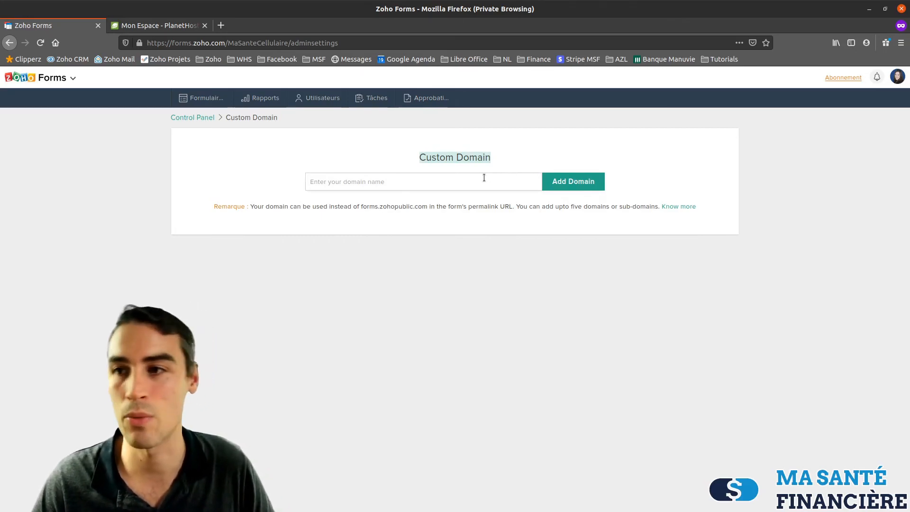
left_click(427, 183)
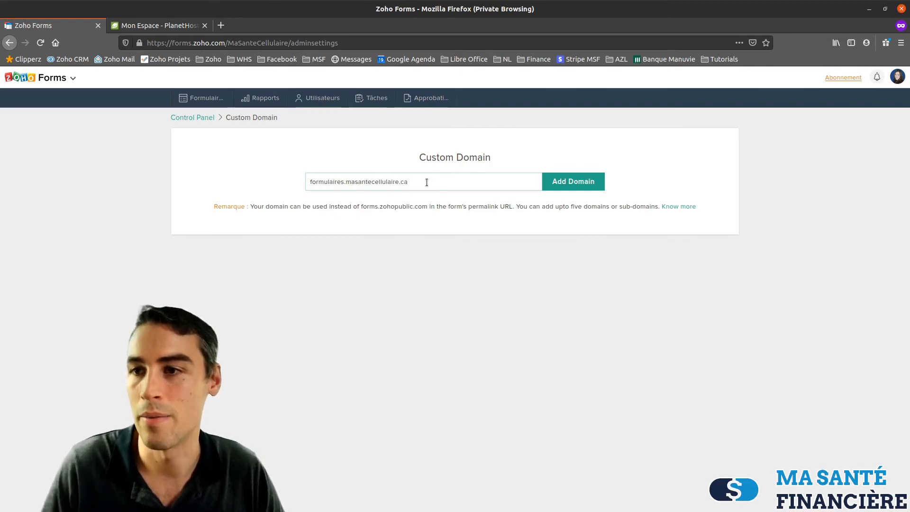
left_click(567, 185)
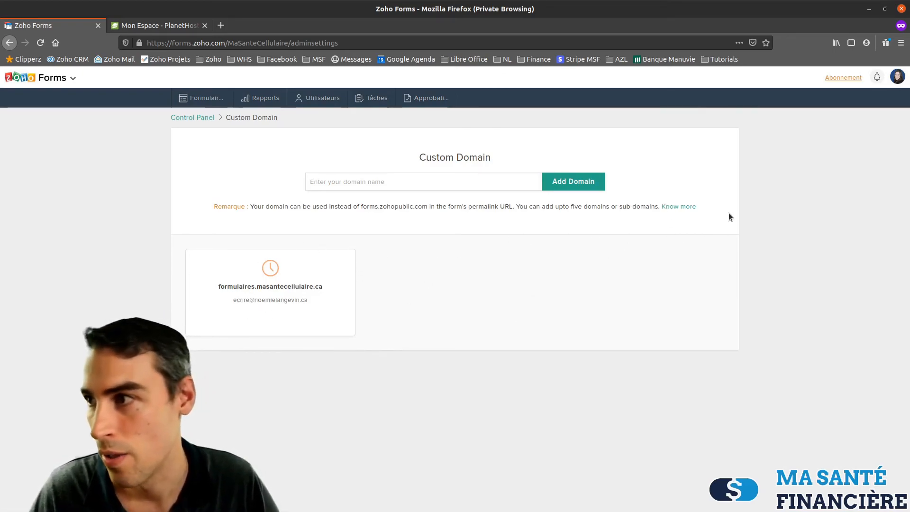
Find the CNAME hostname forms.cs.zohohost.com in the Custom Domain help, then go to PlanetHoster
left_click(676, 208)
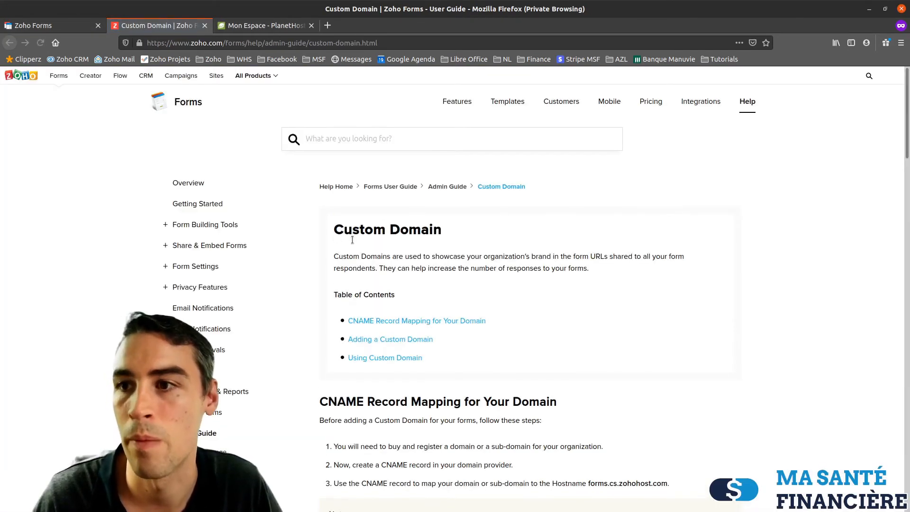
scroll(406, 250, "down", 3)
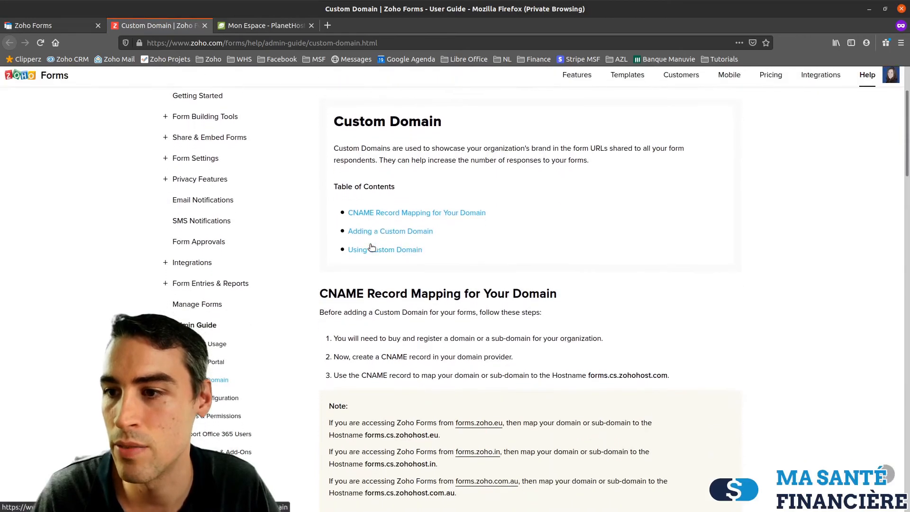
scroll(503, 297, "down", 1)
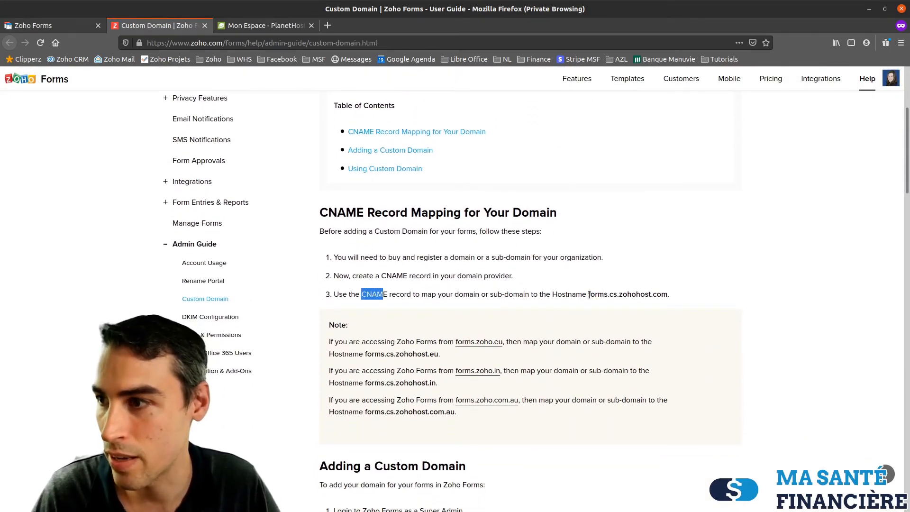
left_click(660, 296)
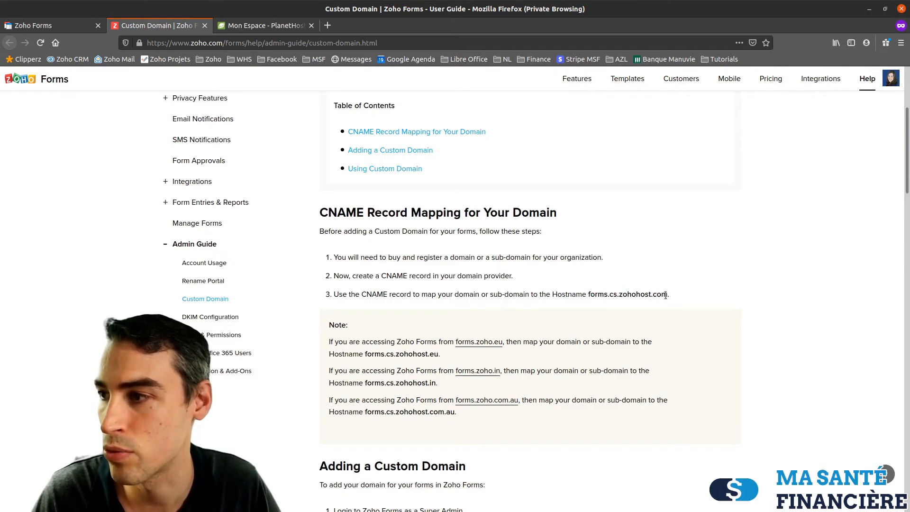
left_click_drag(661, 296, 591, 294)
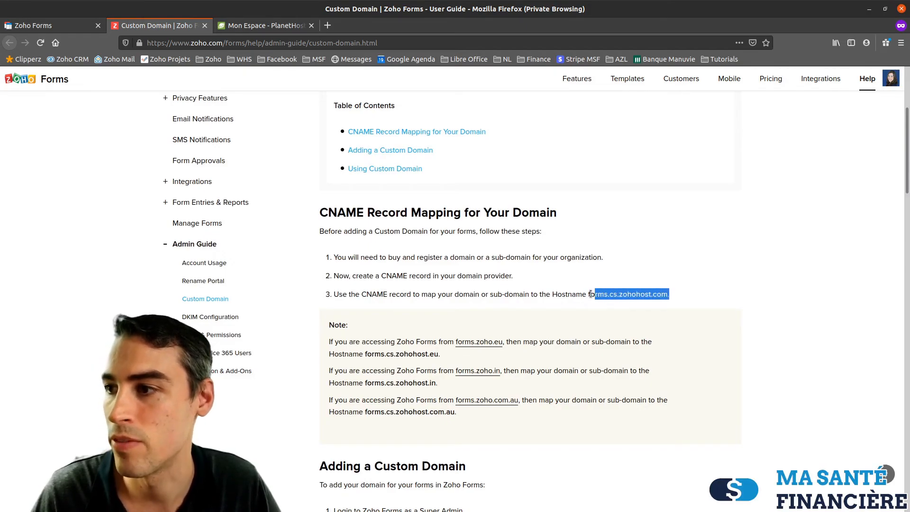
left_click(665, 293)
left_click(251, 27)
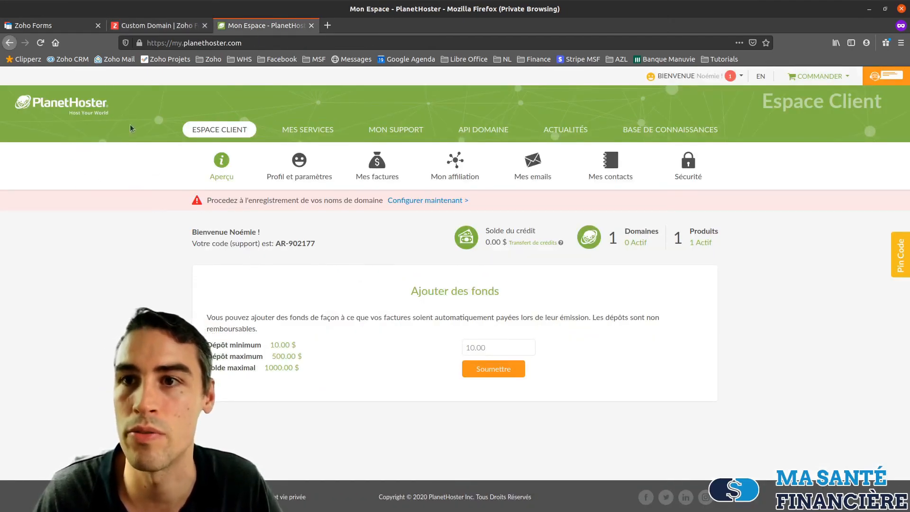
Log into cPanel for the masantecellulaire.ca hosting from the PlanetHoster portfolio
left_click(302, 133)
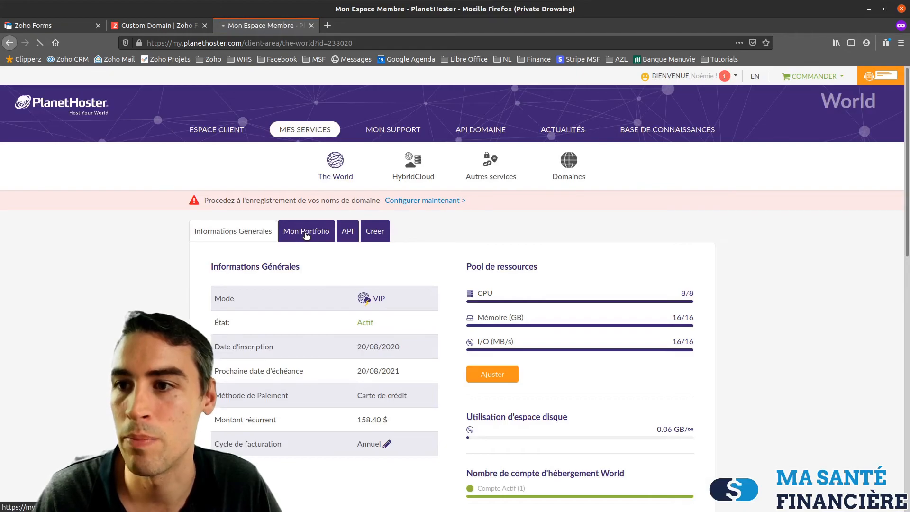
left_click(306, 236)
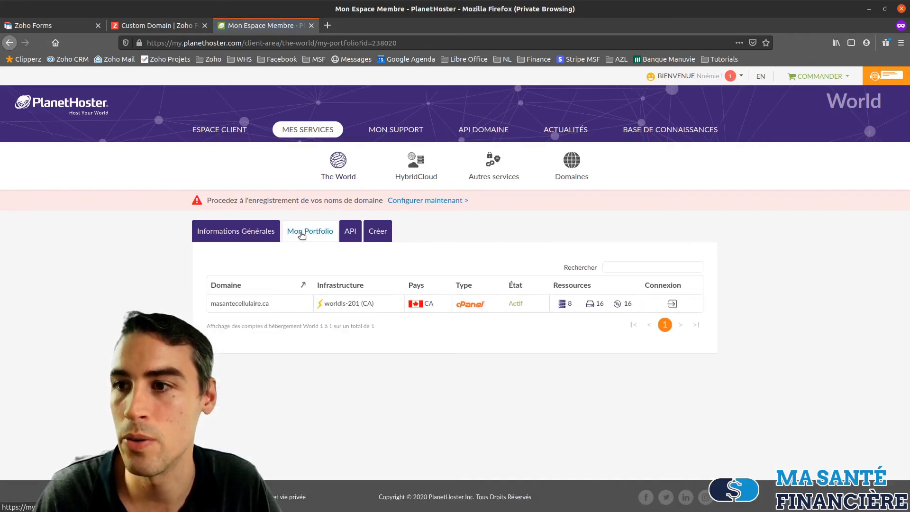
left_click(672, 304)
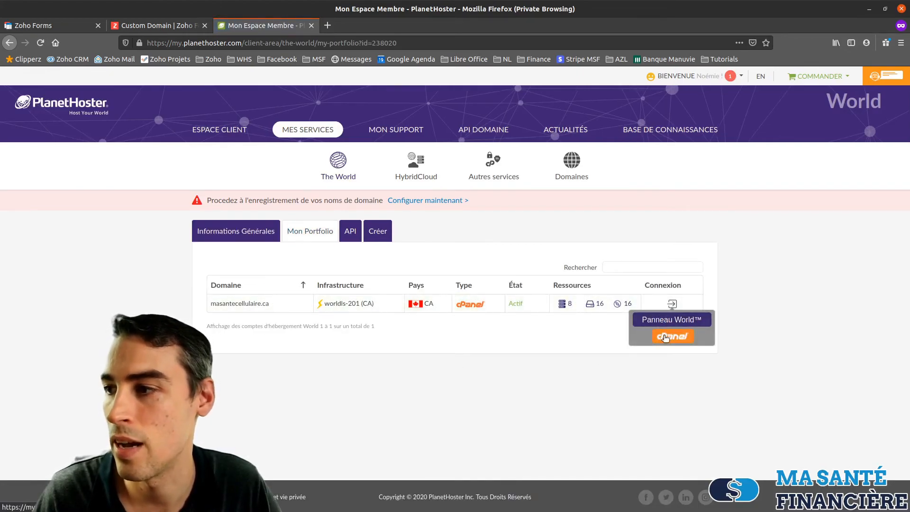
left_click(668, 336)
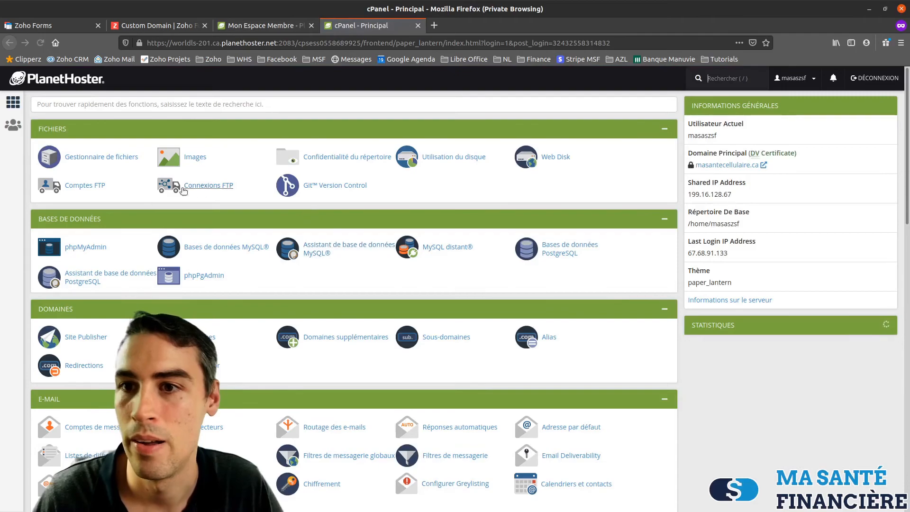
Show the masantecellulaire.ca zone's CNAME records, including formulaires, and start a new record
left_click(213, 365)
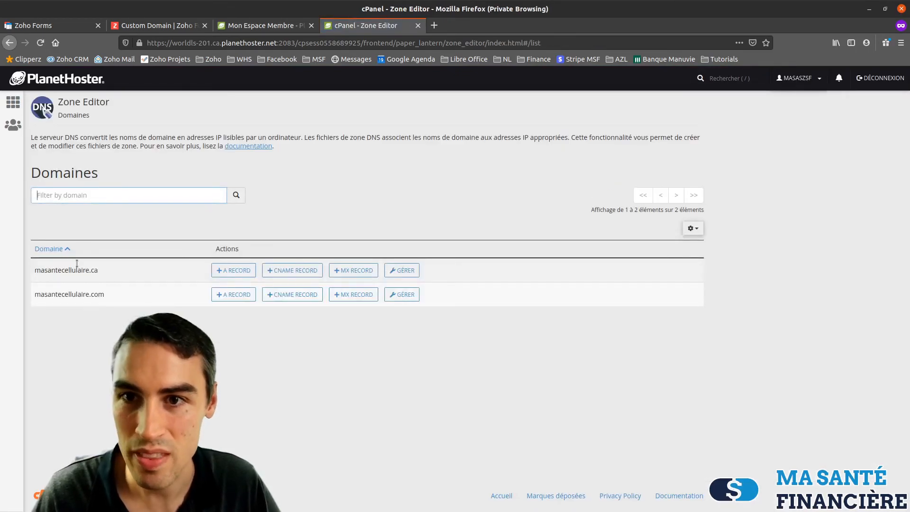
left_click(397, 273)
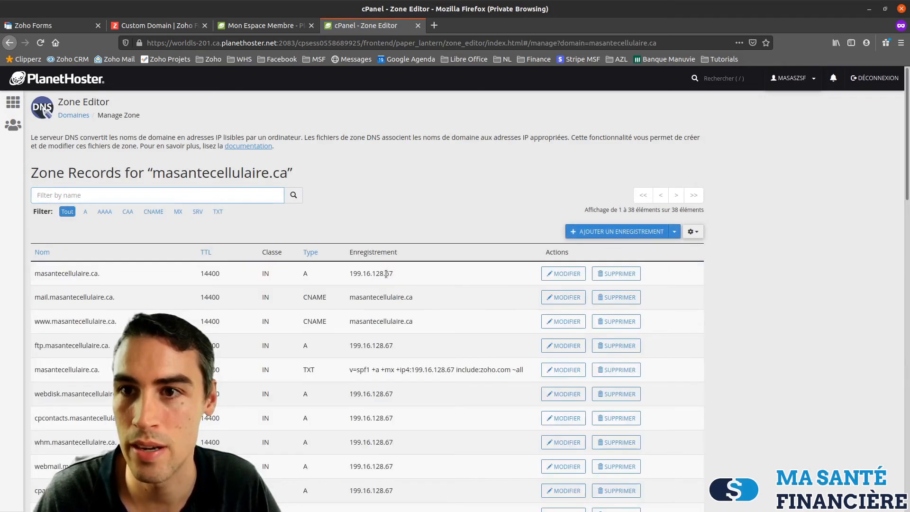
left_click(153, 211)
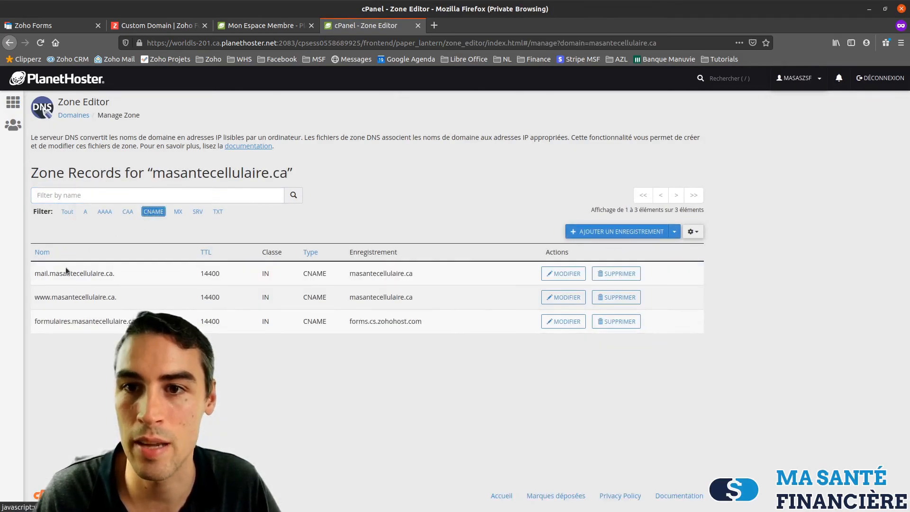
left_click_drag(35, 321, 137, 321)
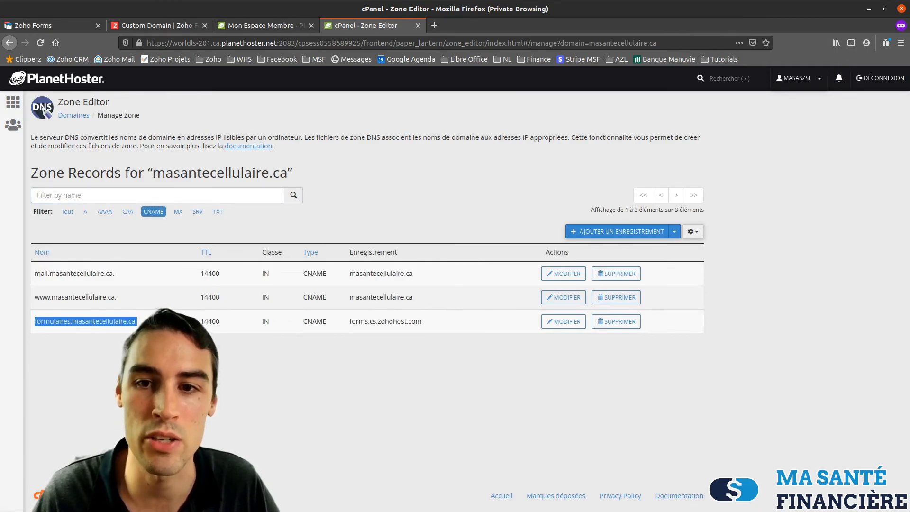
left_click(156, 346)
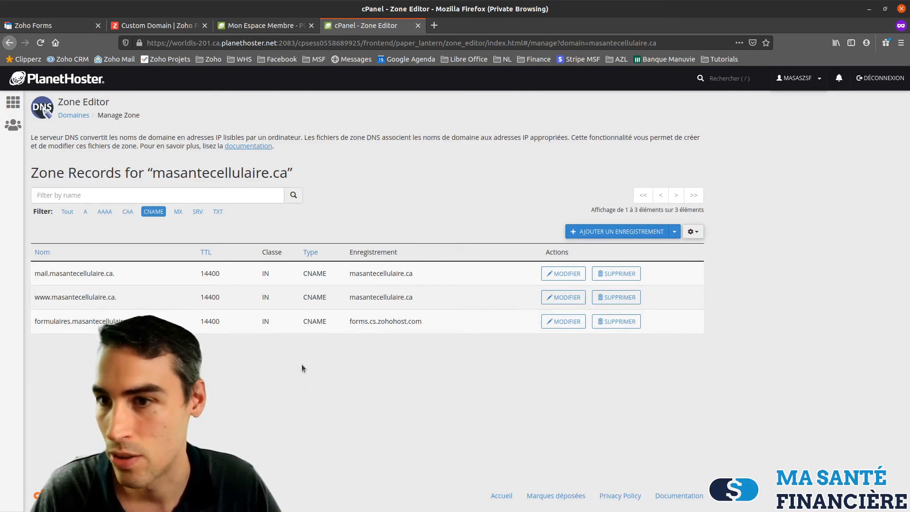
left_click(622, 232)
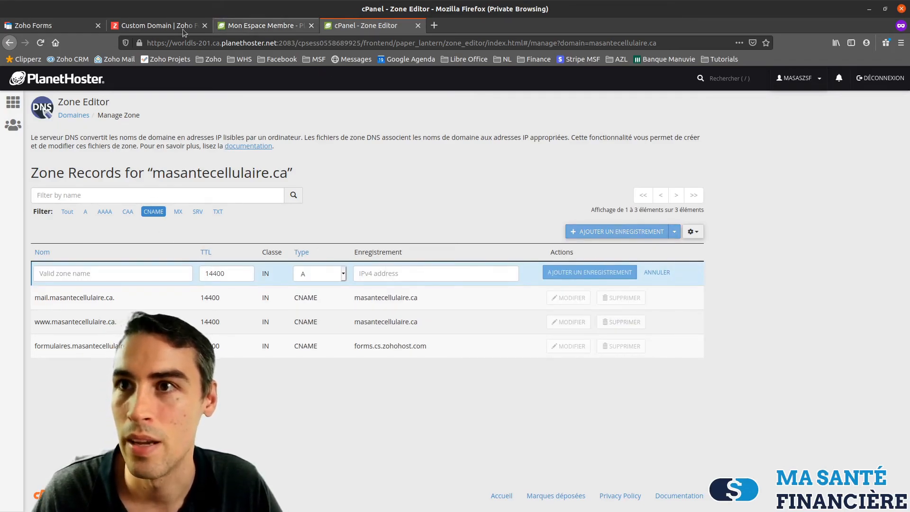
Draft a new CNAME record with forms.cs.zohohost.com, copied from the help, as its value
left_click(157, 27)
left_click_drag(588, 295, 667, 295)
key("ctrl+c")
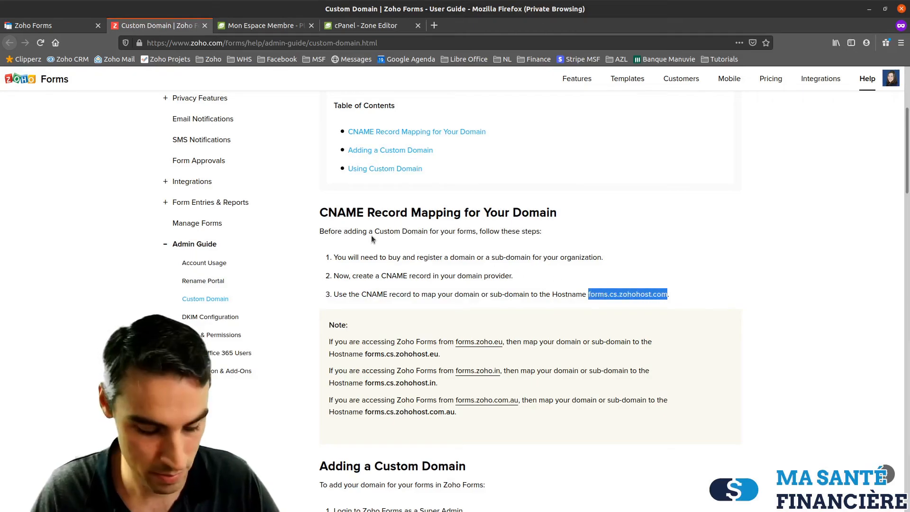
left_click(366, 26)
left_click(408, 274)
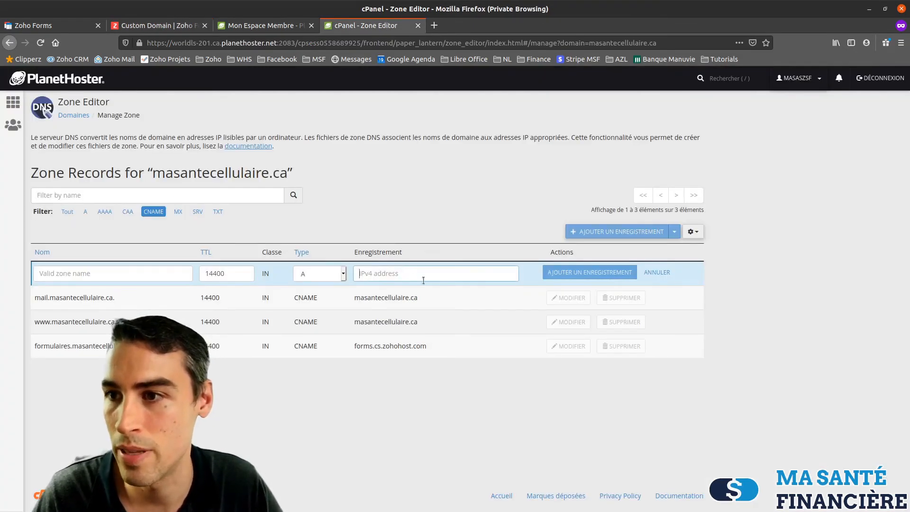
key("ctrl+v")
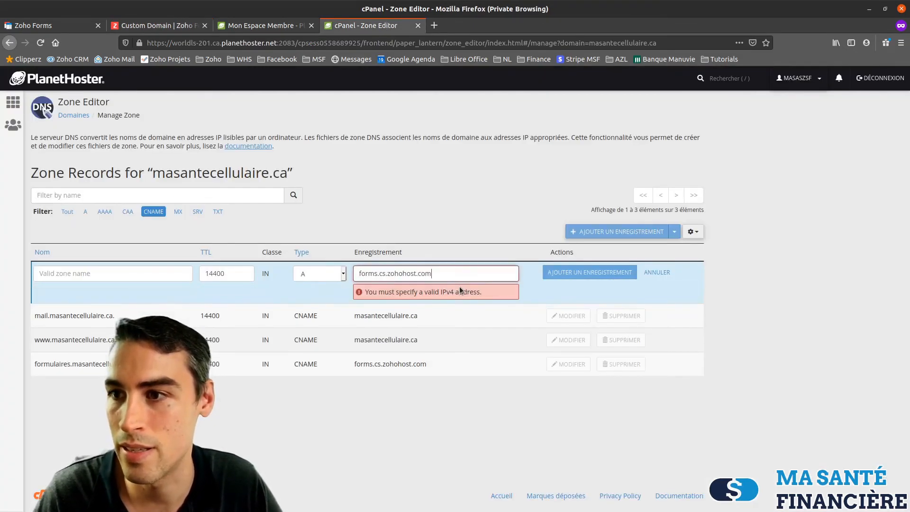
left_click(311, 275)
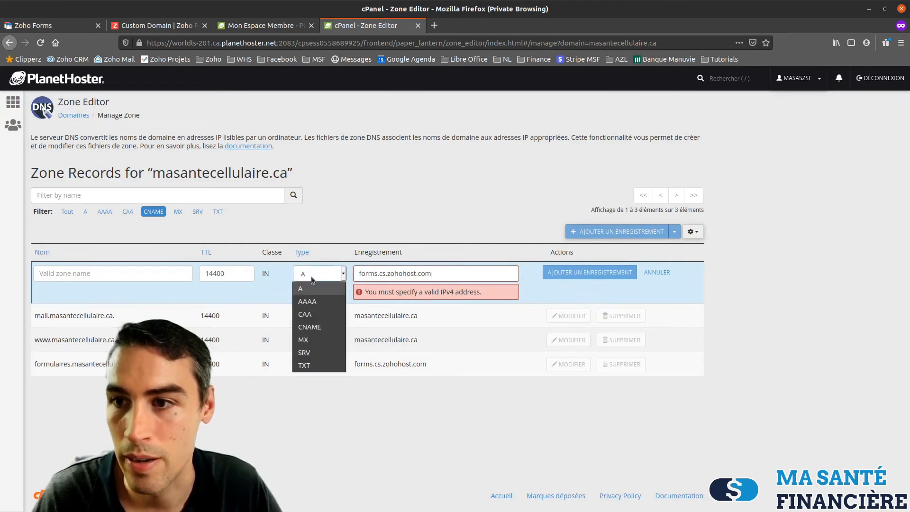
left_click(309, 327)
left_click(429, 274)
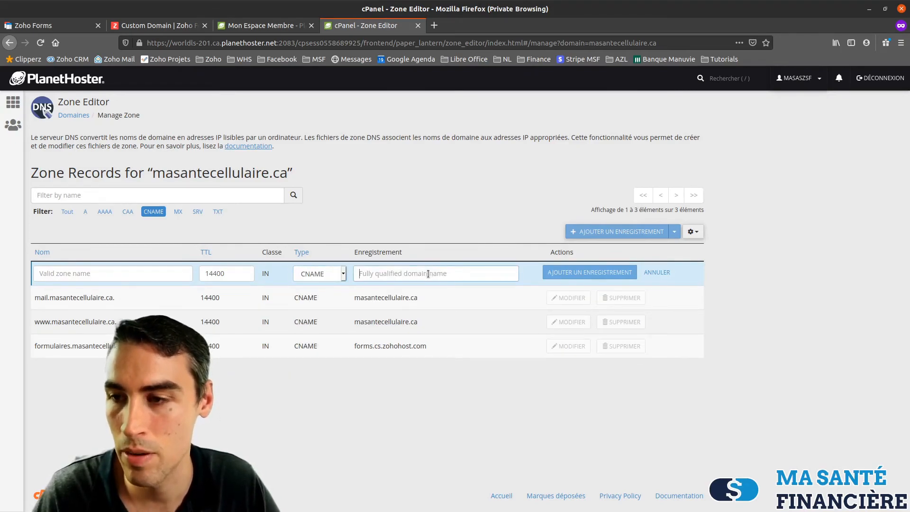
key("ctrl+v")
left_click(149, 273)
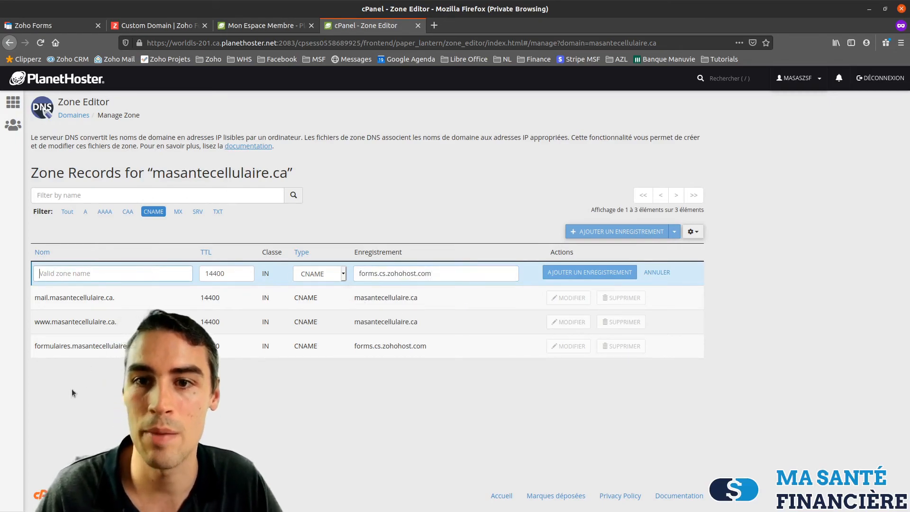
Notice the existing formulaires record and cancel the unneeded new record
left_click_drag(33, 347, 71, 348)
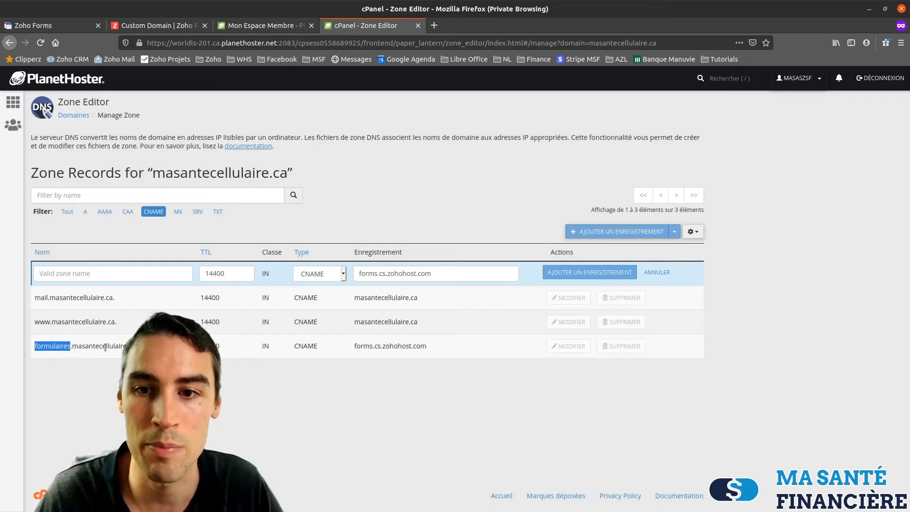
left_click(128, 349)
left_click_drag(137, 349, 34, 347)
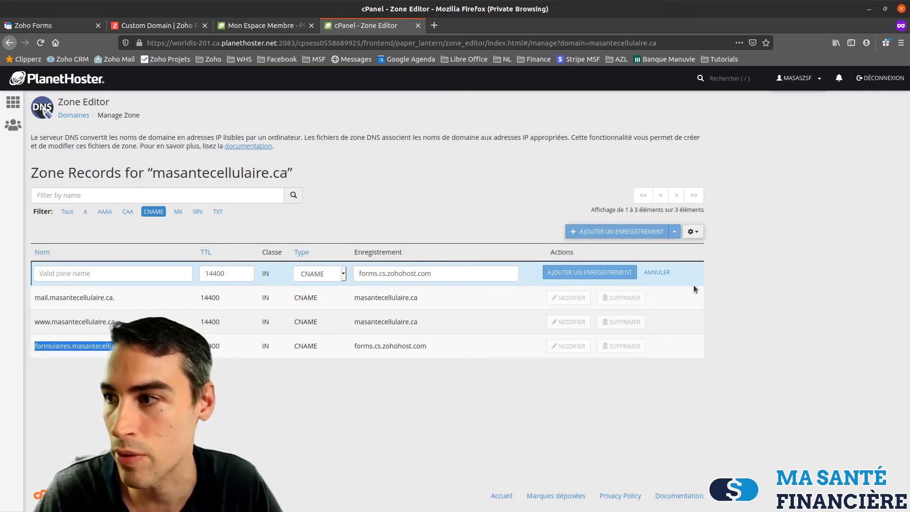
left_click(659, 272)
Confirm the formulaires CNAME targets forms.cs.zohohost.com, then return to Zoho Forms Custom Domain
left_click_drag(34, 322, 138, 324)
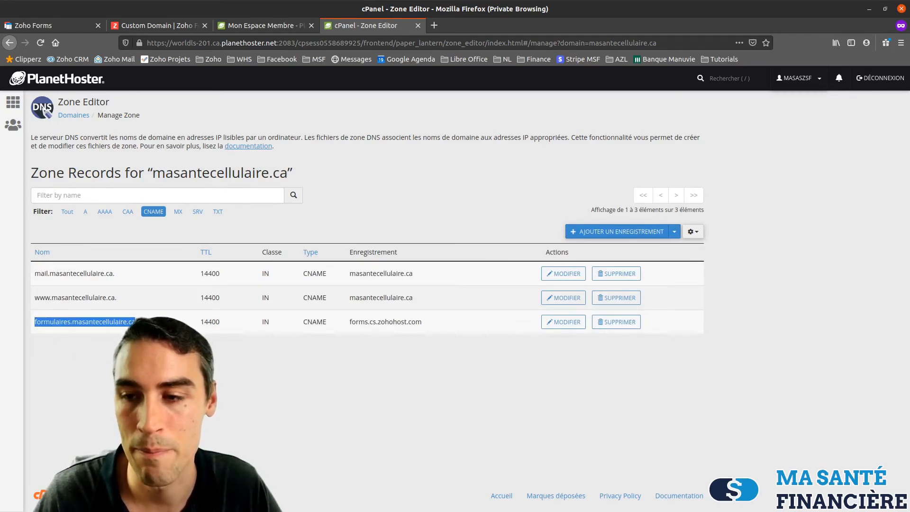
double_click(316, 323)
left_click_drag(348, 323, 424, 325)
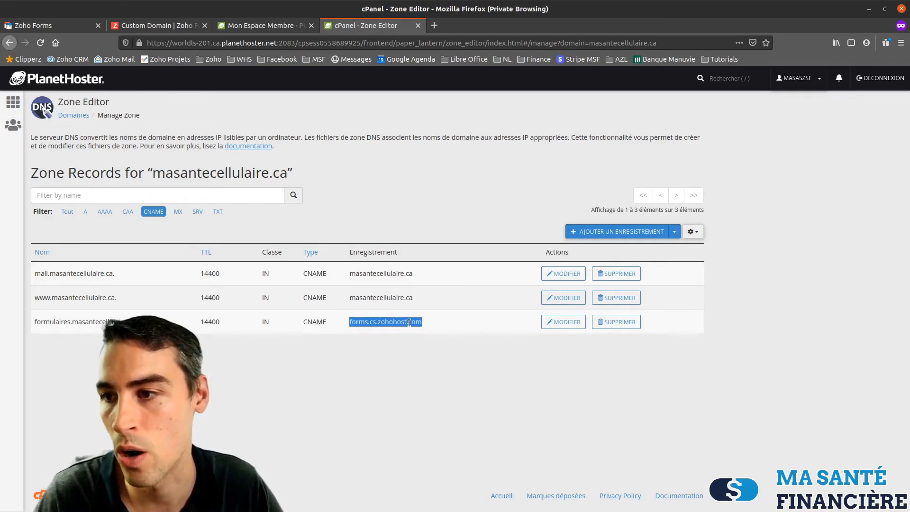
left_click(441, 325)
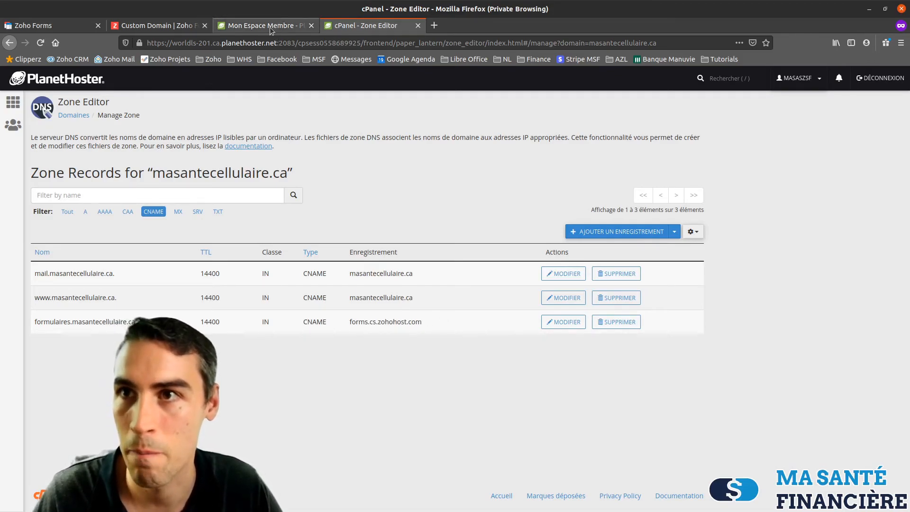
left_click(30, 27)
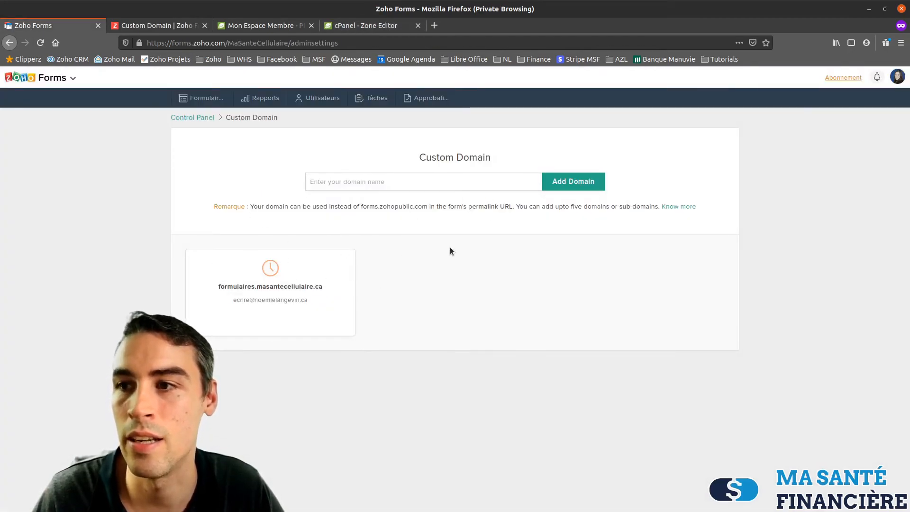
Read the Remarque note about replacing forms.zohopublic.com, then return to the help's CNAME section
left_click(345, 183)
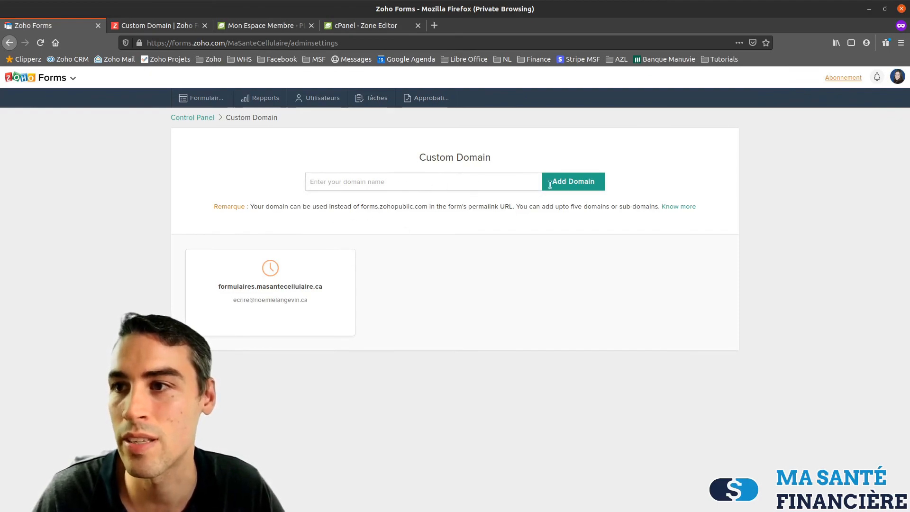
left_click_drag(362, 200, 415, 206)
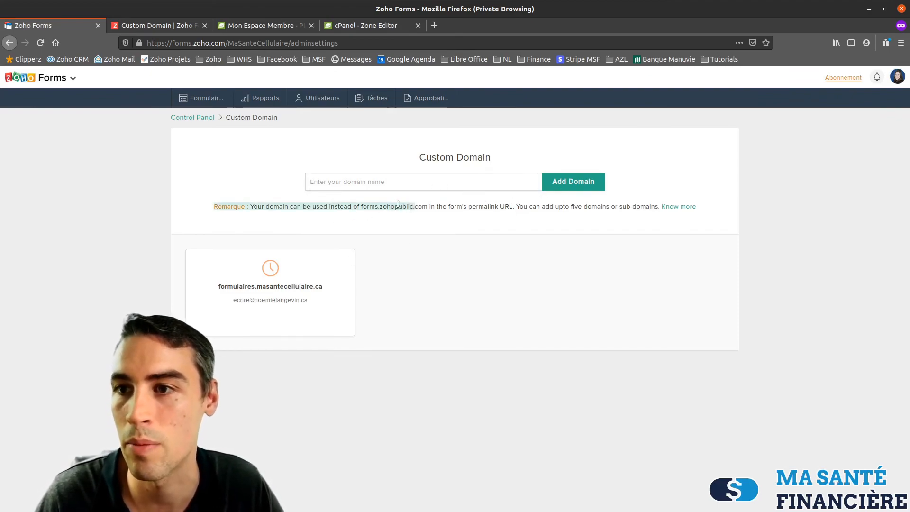
left_click(350, 199)
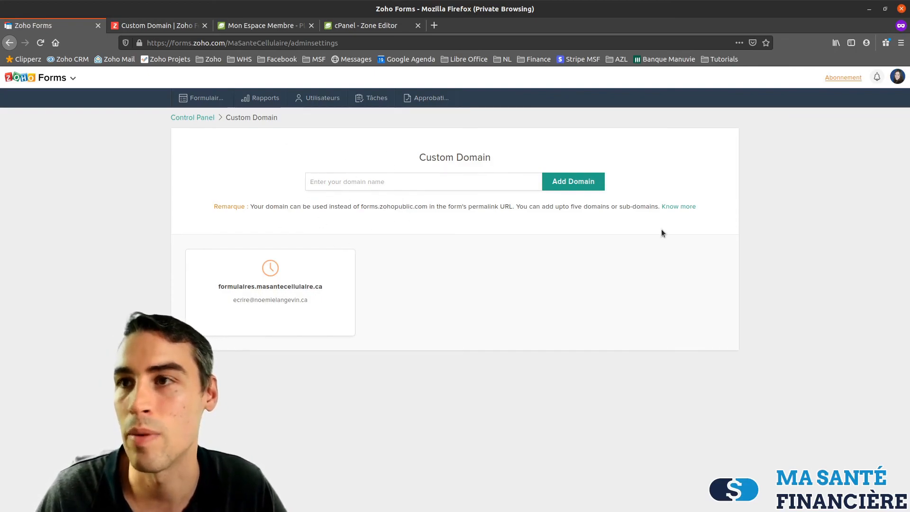
left_click(673, 207)
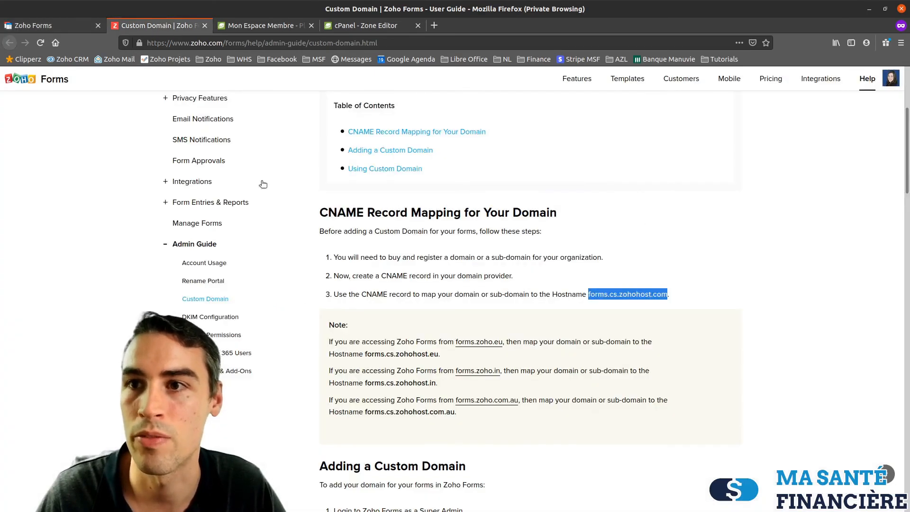
Recheck forms.cs.zohohost.com against the Zone Editor and Custom Domain pages
left_click(591, 299)
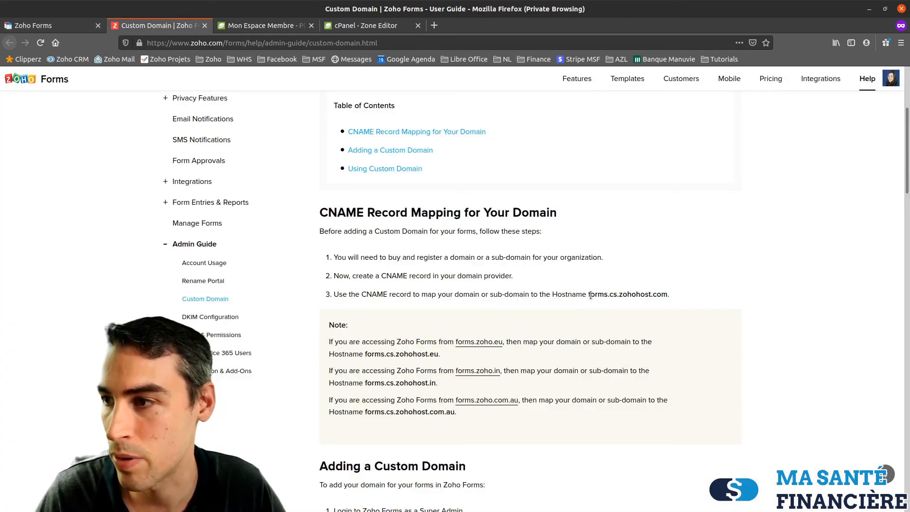
left_click_drag(590, 296, 665, 295)
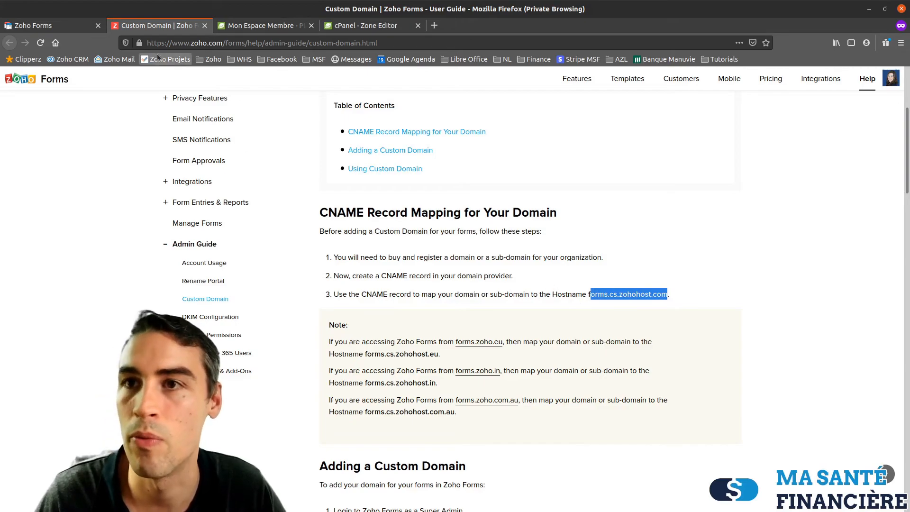
left_click(357, 26)
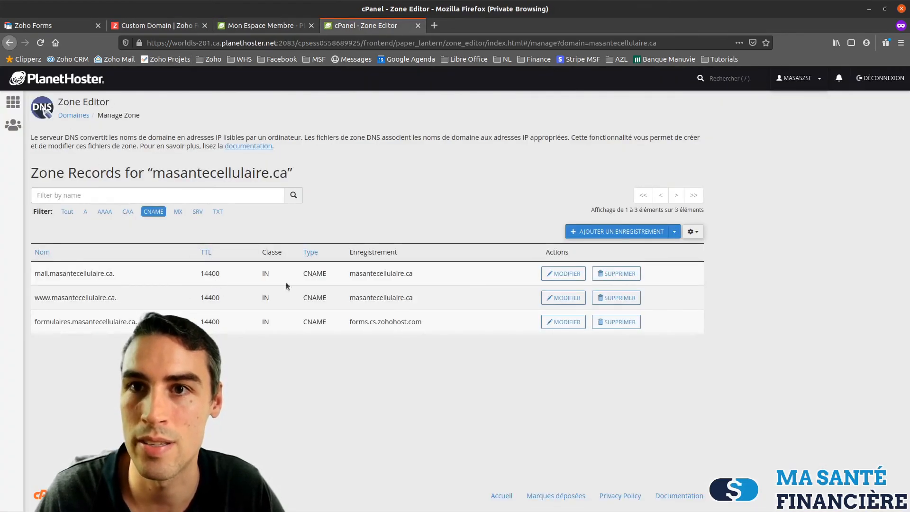
left_click(147, 27)
left_click(69, 24)
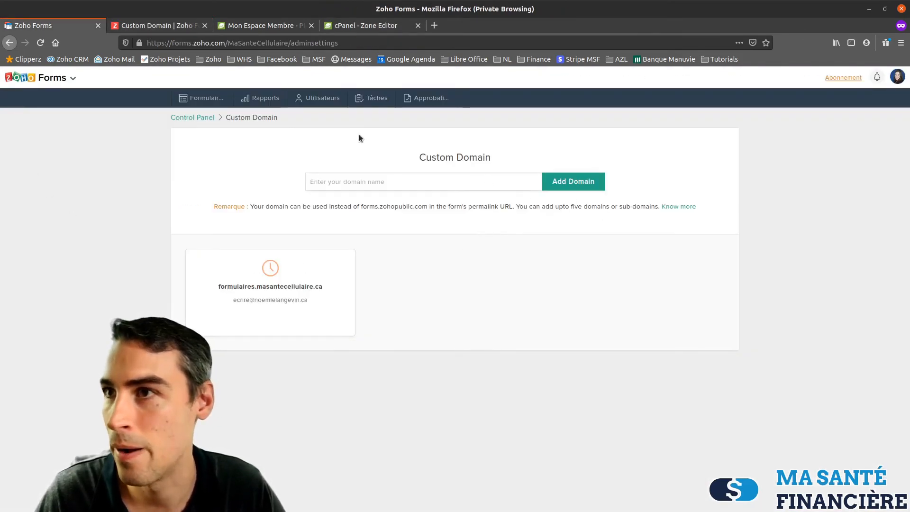
left_click(145, 27)
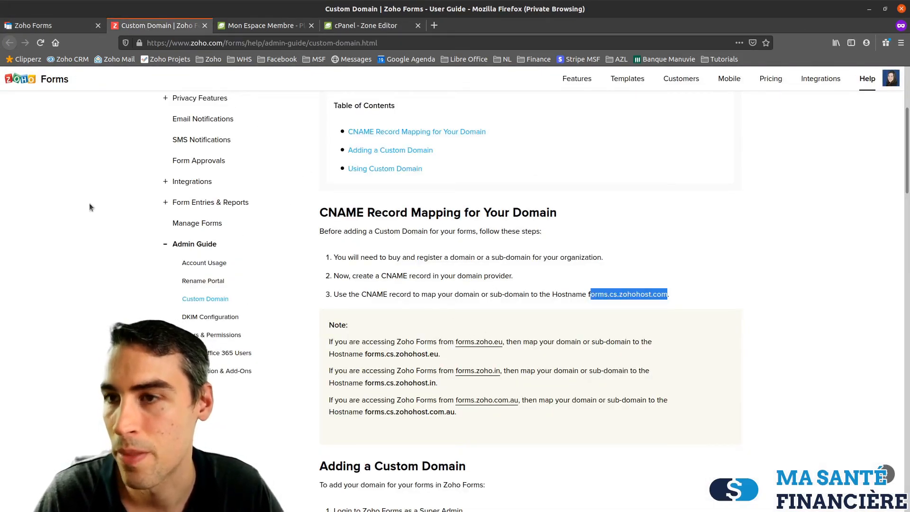
Read help steps 5–7: domain stays Pending during 3-5 day SSL processing, then Verified
scroll(485, 328, "down", 5)
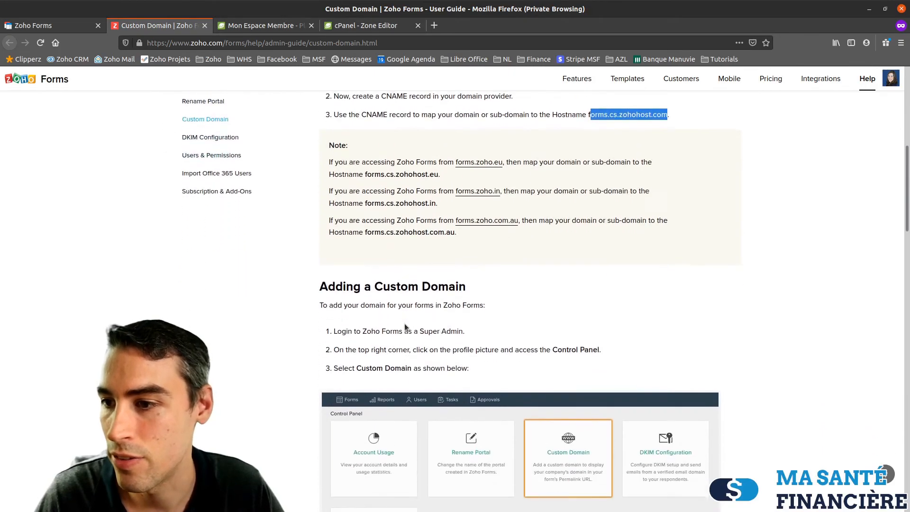
scroll(403, 323, "down", 13)
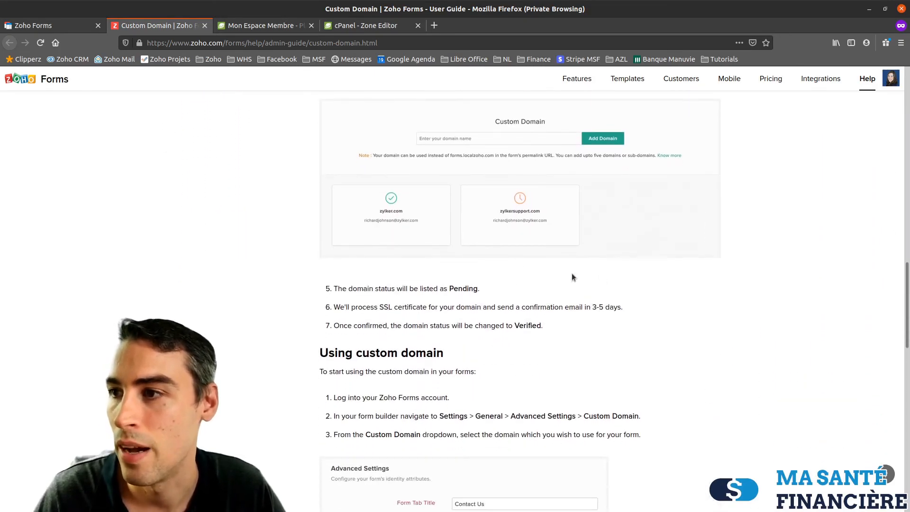
left_click_drag(334, 306, 619, 309)
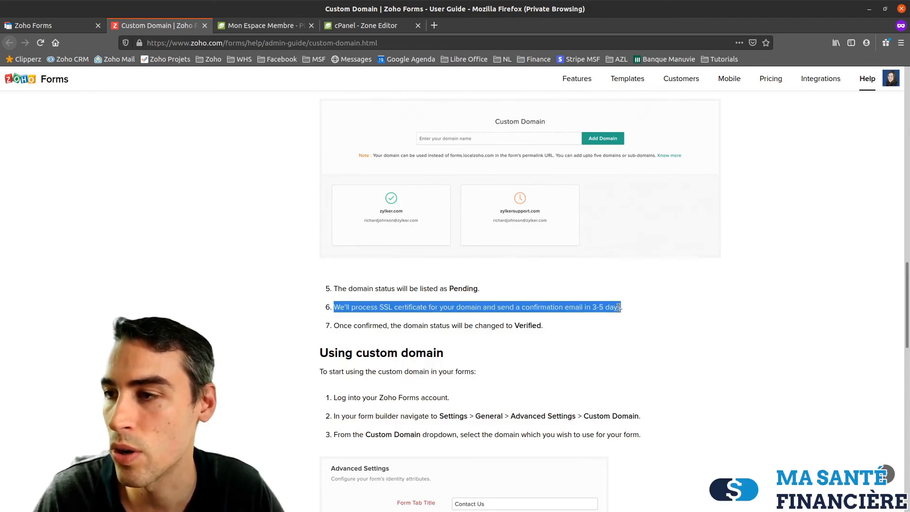
left_click(380, 307)
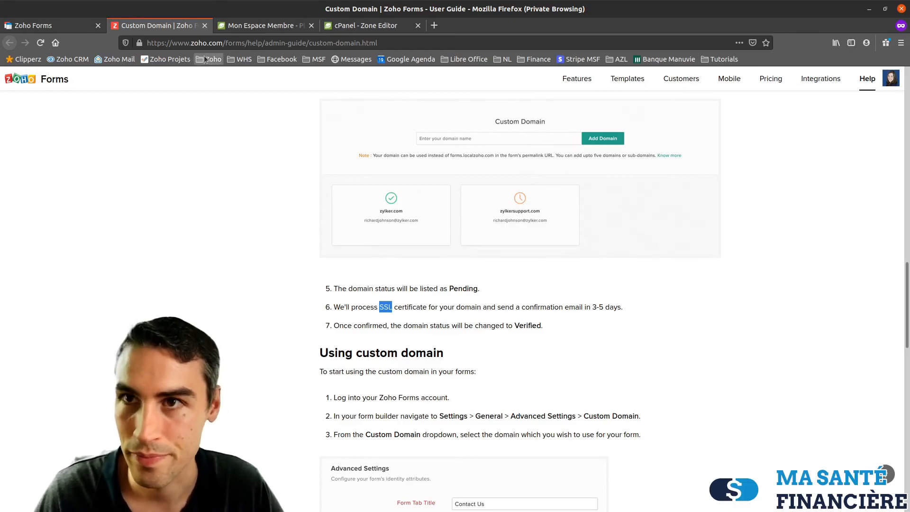
left_click(73, 26)
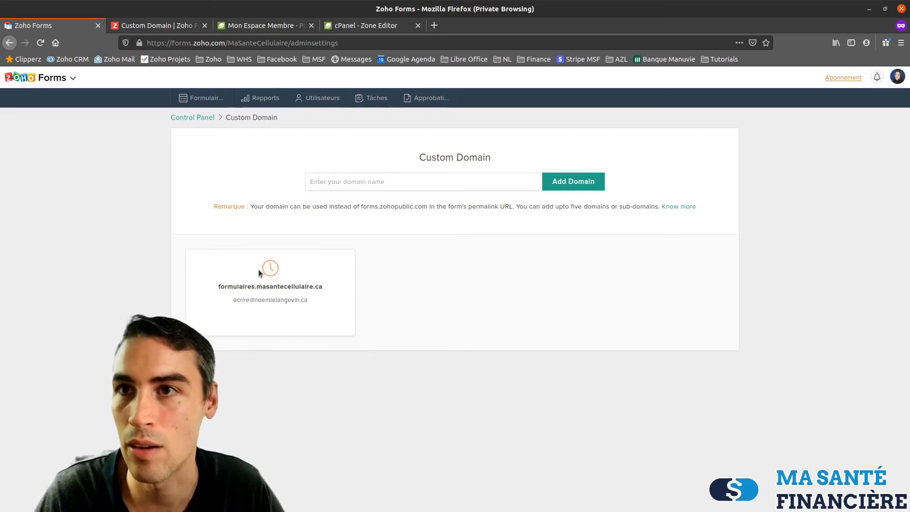
left_click(167, 28)
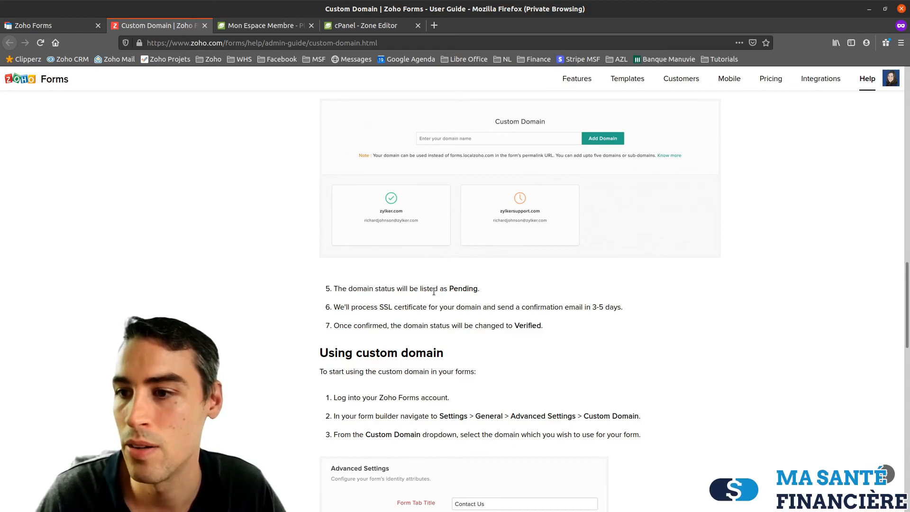
Scroll further down the custom domain help article
scroll(434, 291, "down", 2)
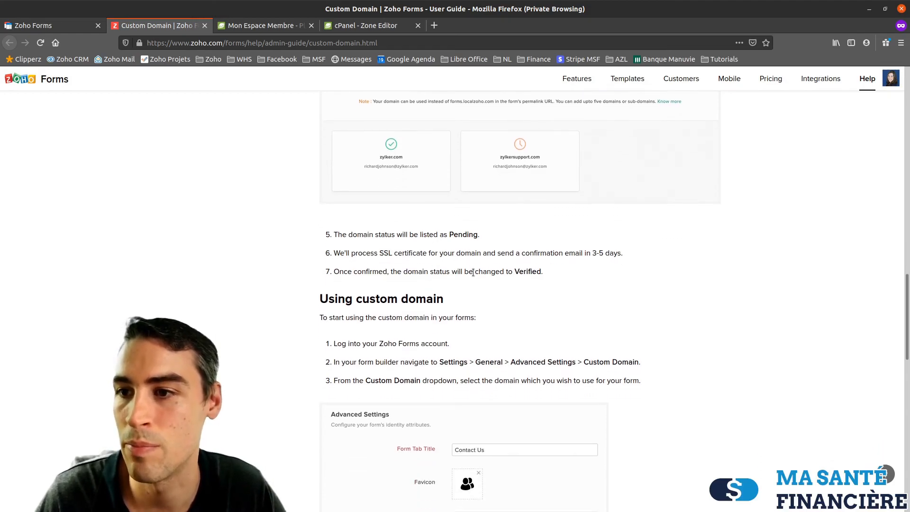
scroll(509, 304, "down", 3)
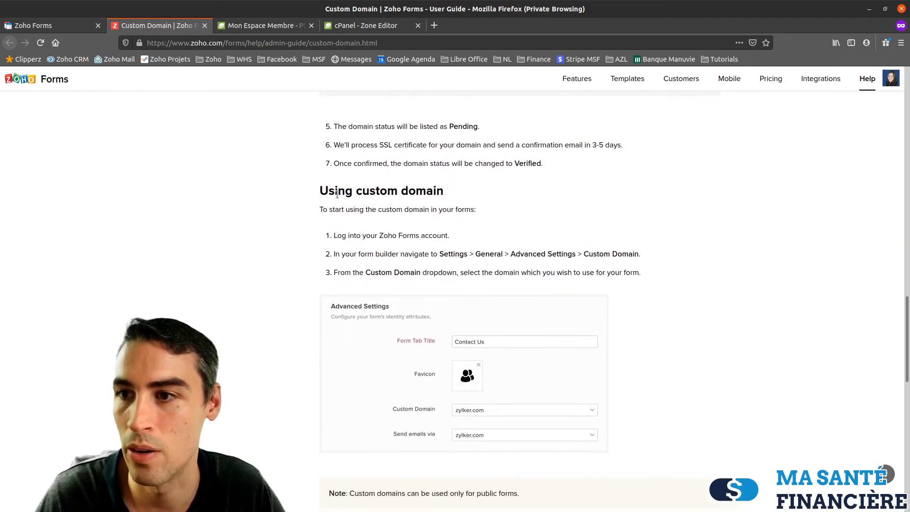
left_click_drag(318, 191, 479, 195)
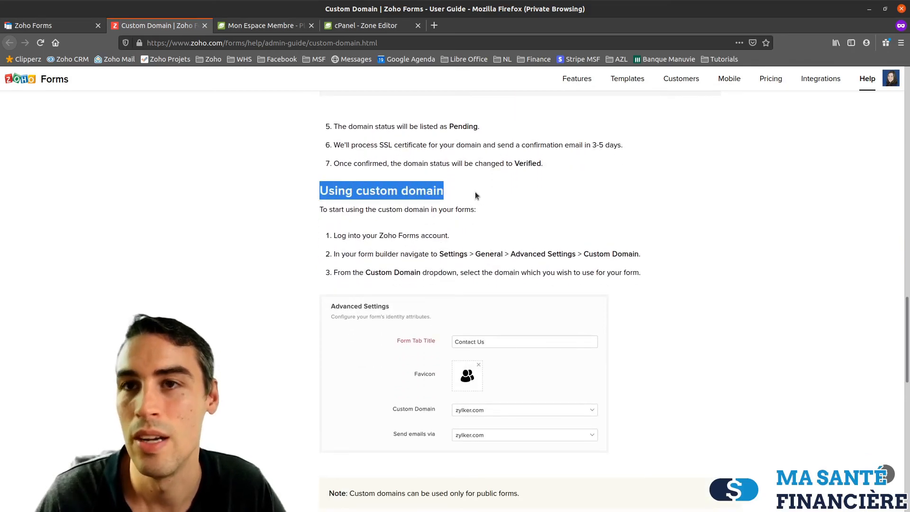
scroll(432, 185, "down", 1)
scroll(431, 186, "down", 1)
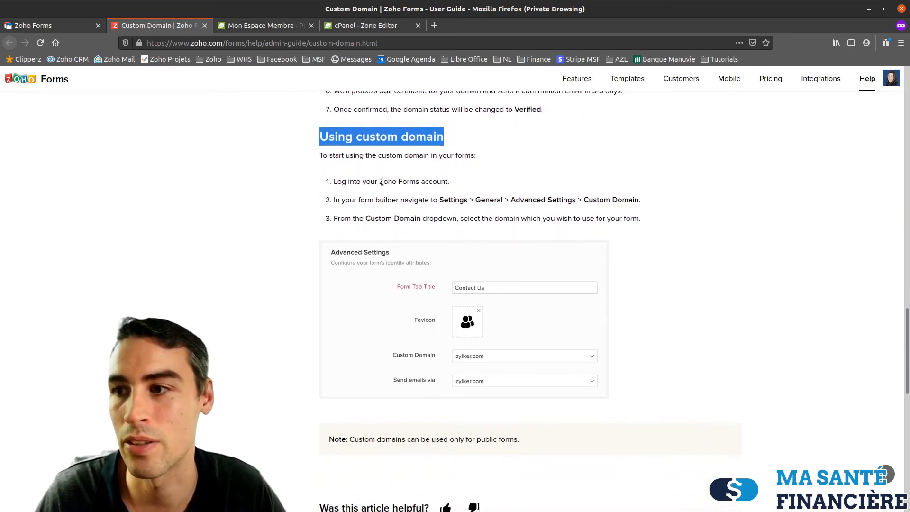
scroll(358, 170, "down", 2)
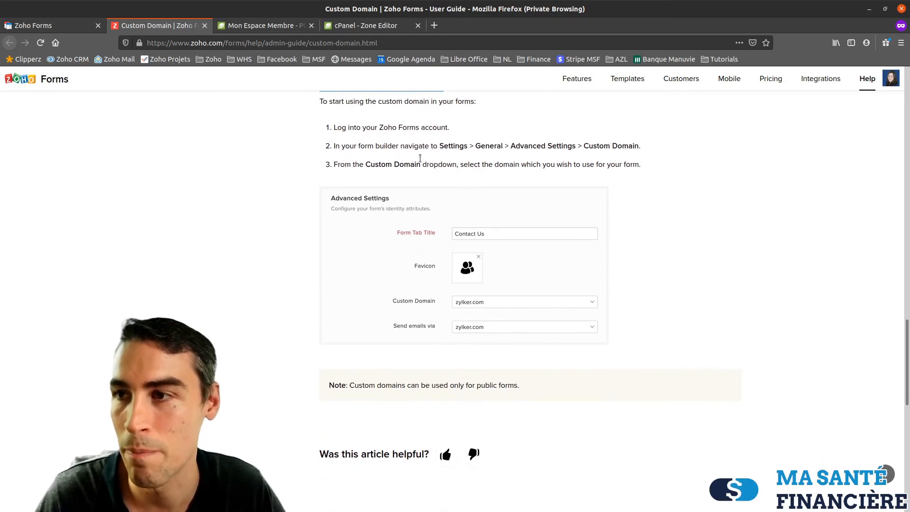
Go back through the Control Panel to Custom Domain and open the account panel
left_click(44, 28)
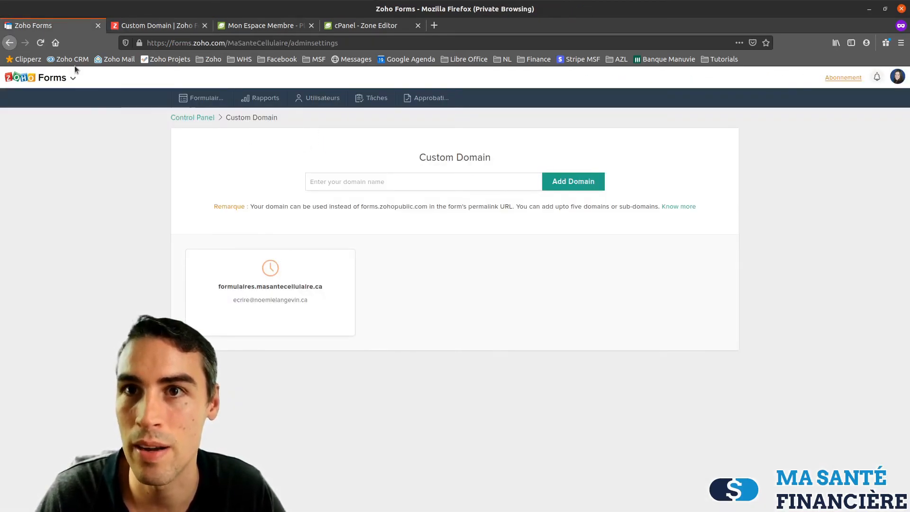
left_click(39, 44)
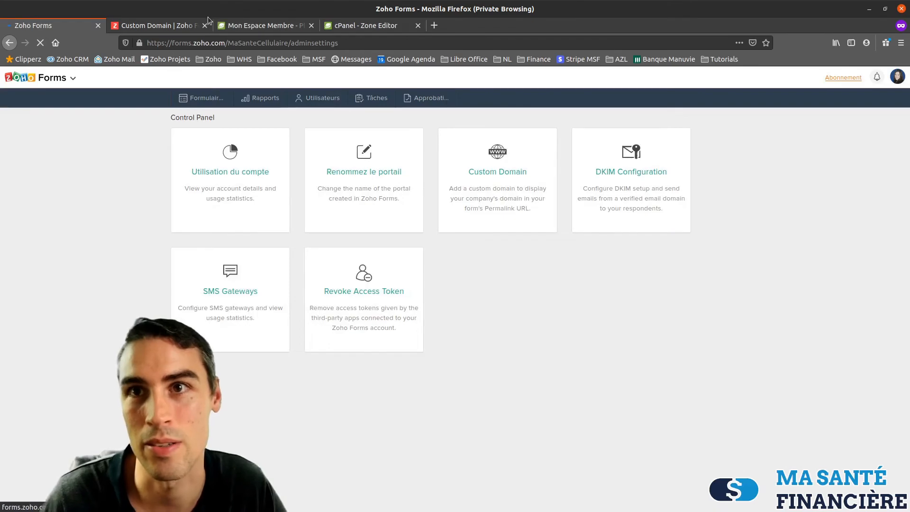
left_click(483, 179)
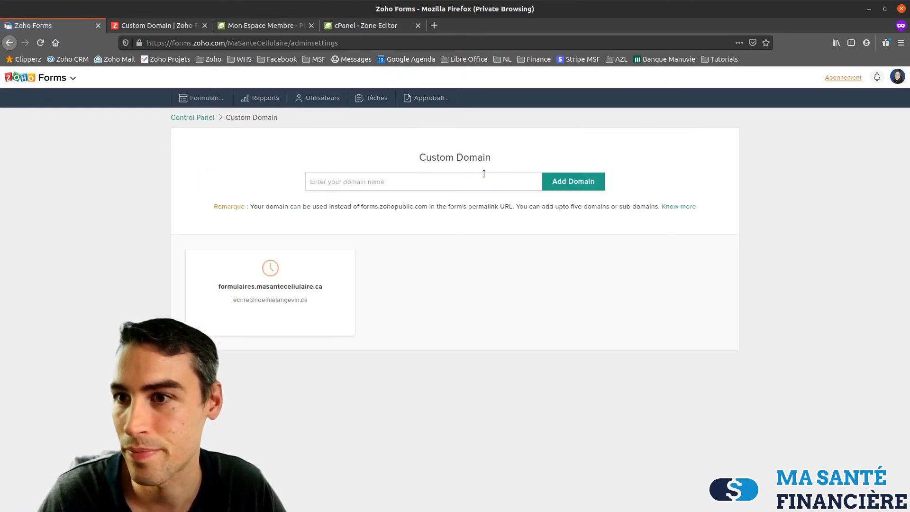
left_click(162, 28)
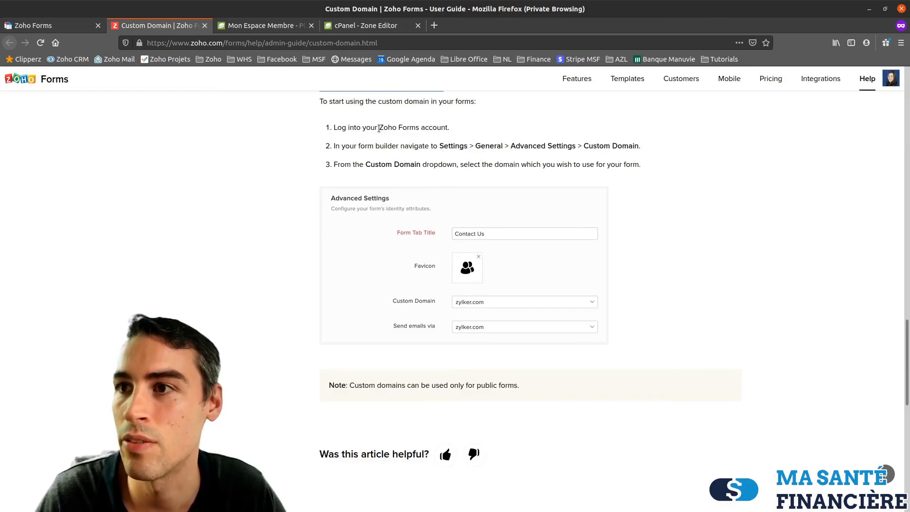
left_click(53, 25)
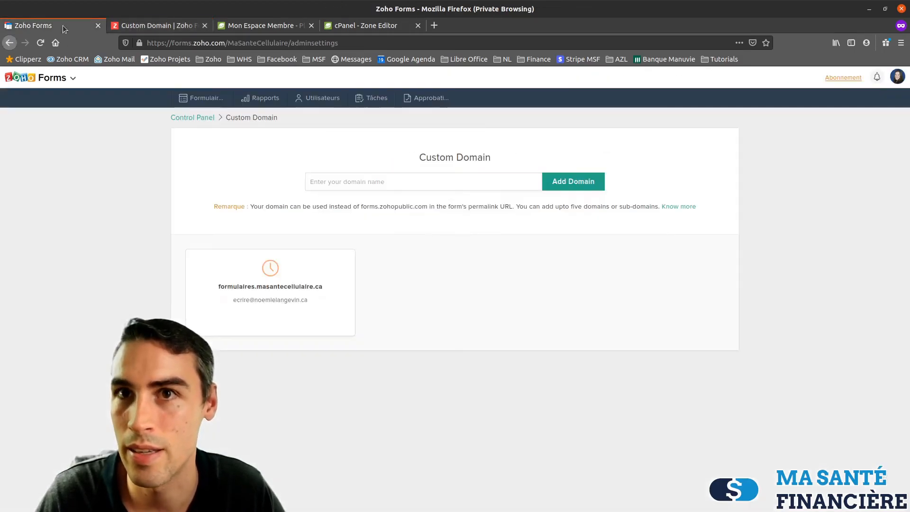
left_click(898, 77)
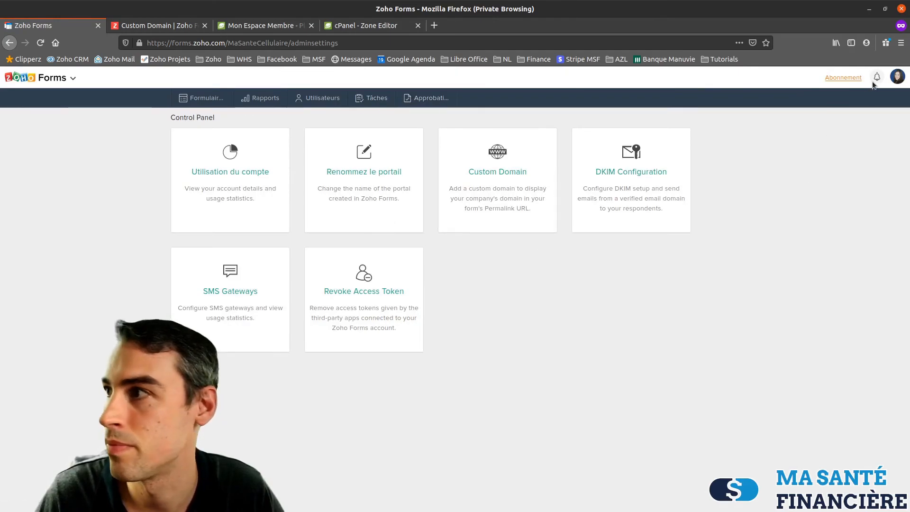
Read the help's path for applying the domain: Settings > General > Advanced Settings > Custom Domain
left_click(187, 28)
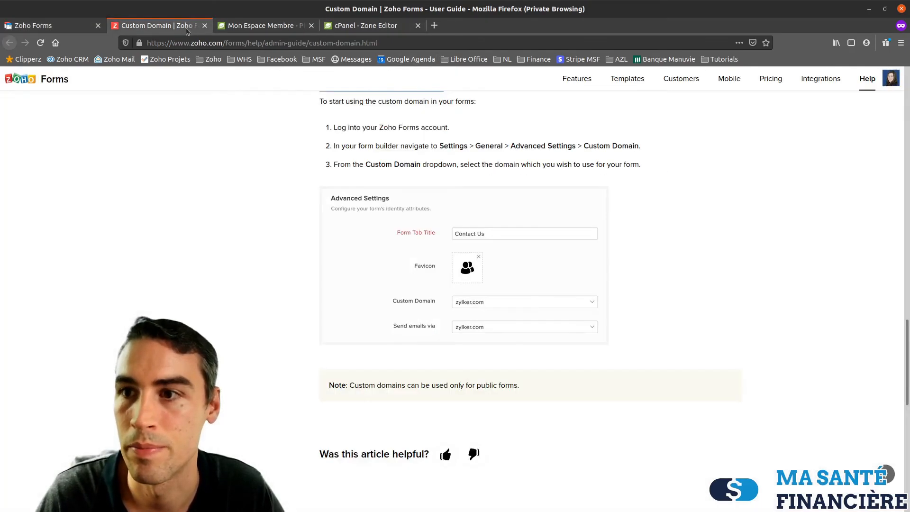
left_click_drag(342, 130, 326, 134)
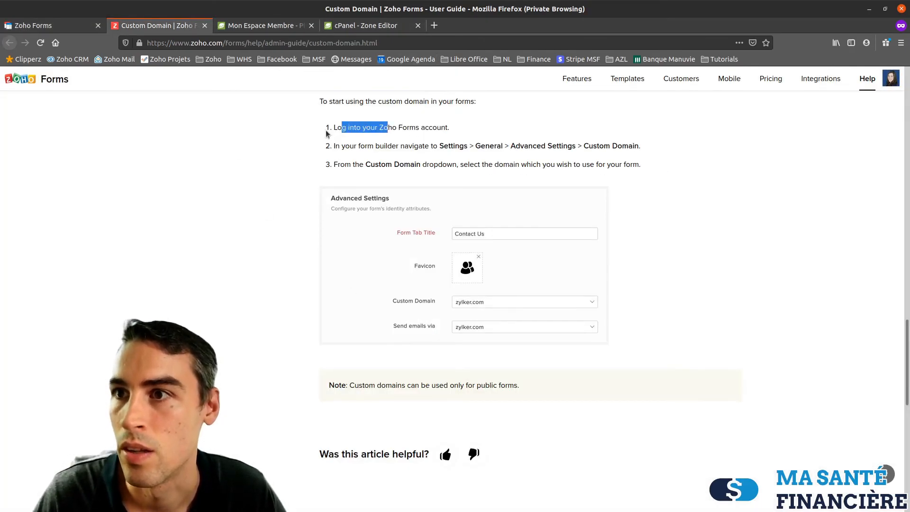
left_click(335, 148)
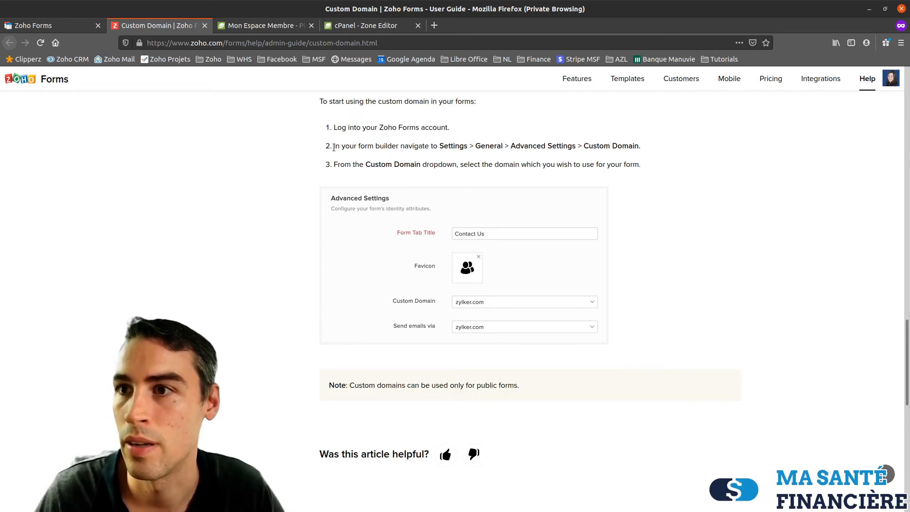
left_click_drag(402, 149, 641, 148)
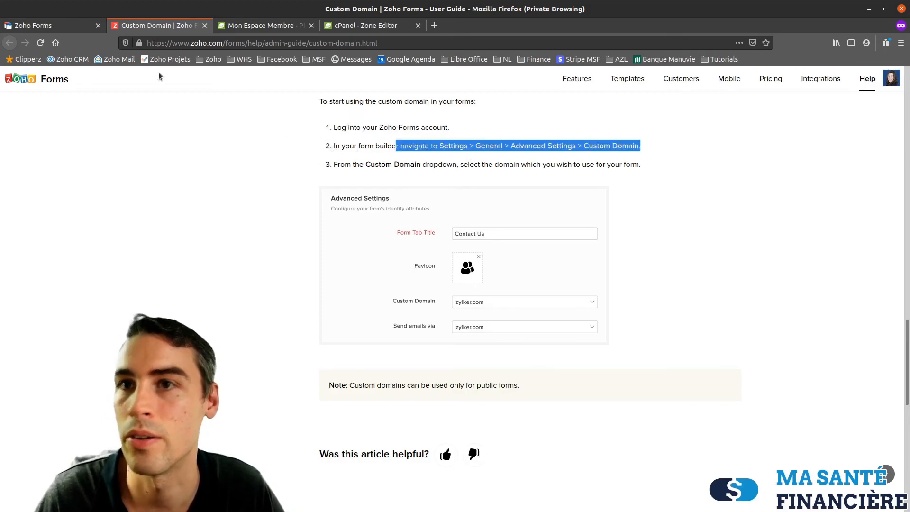
left_click(396, 149)
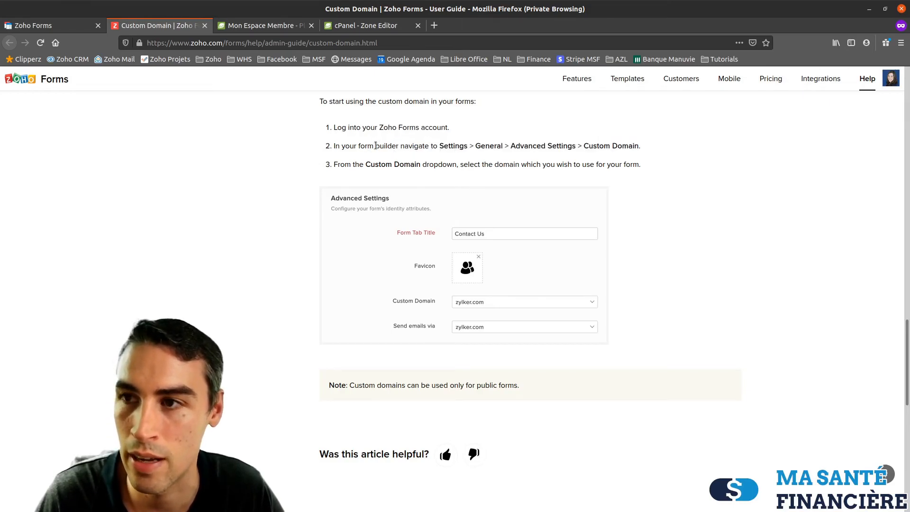
left_click_drag(440, 147, 637, 147)
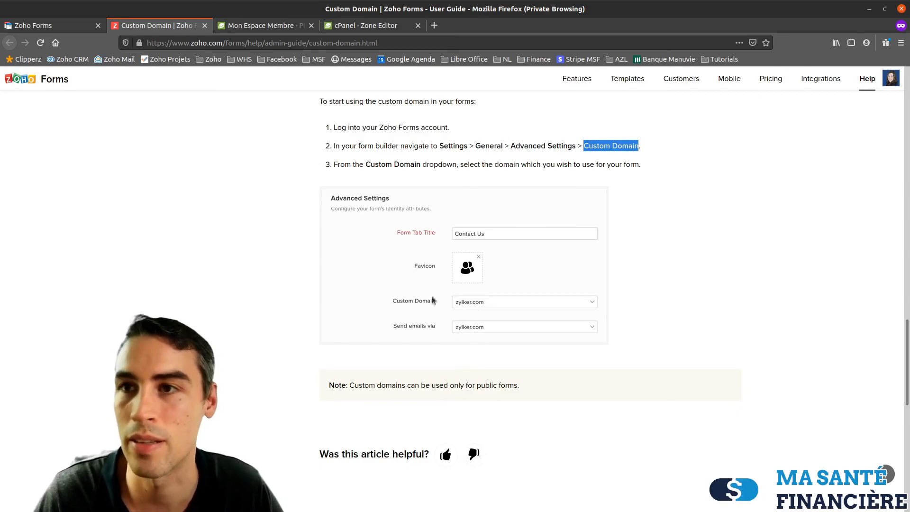
left_click(67, 26)
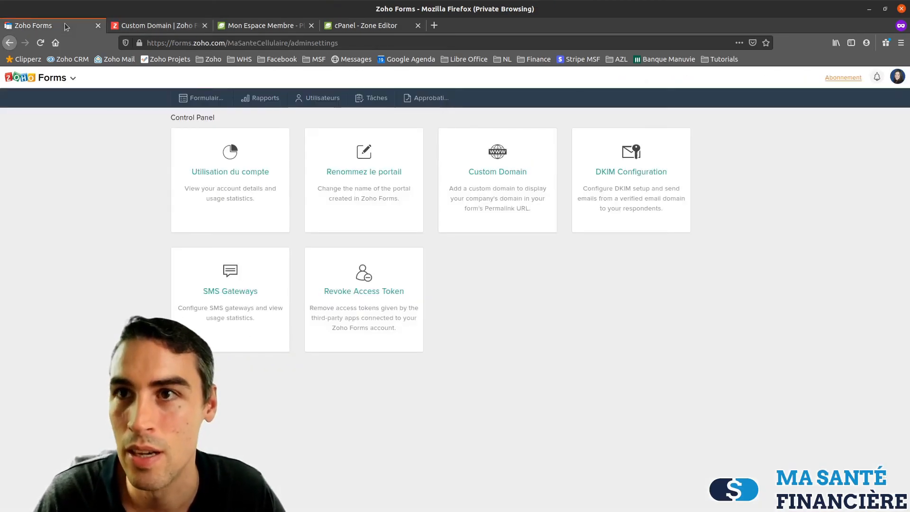
left_click_drag(289, 43, 172, 43)
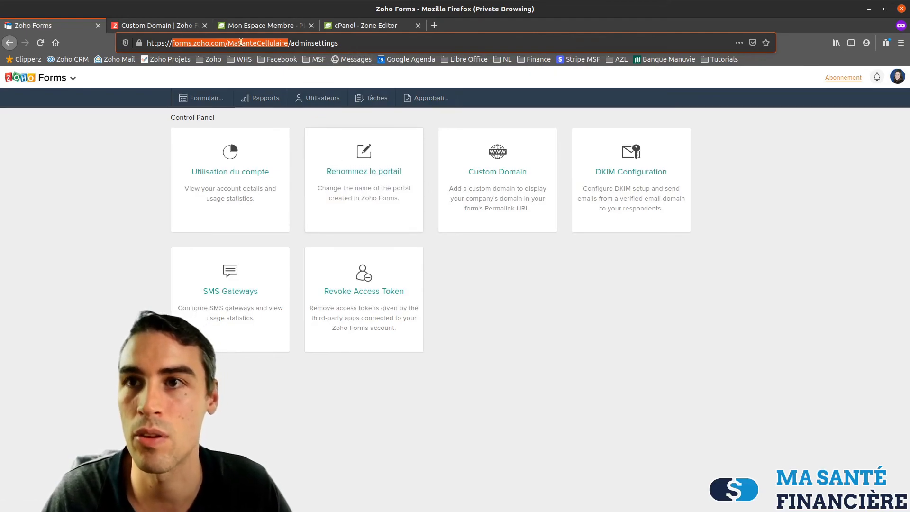
left_click(156, 27)
left_click_drag(442, 149, 609, 147)
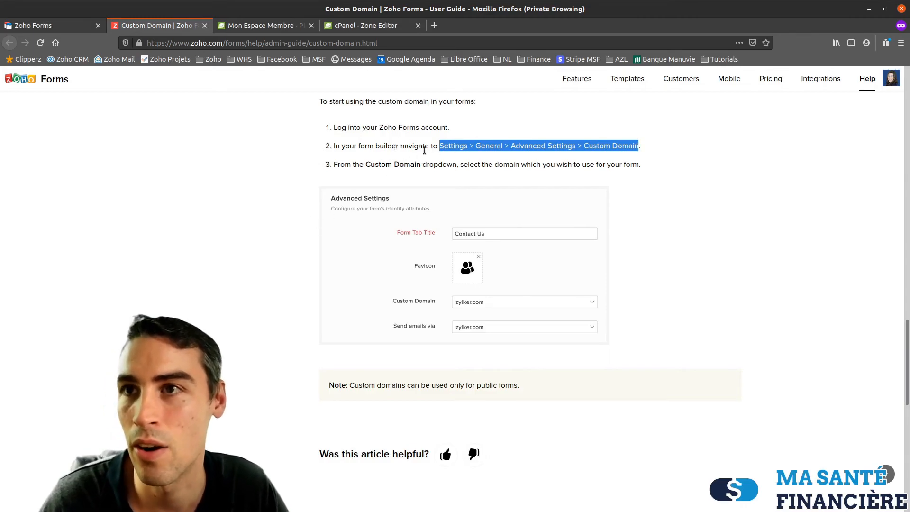
left_click(56, 30)
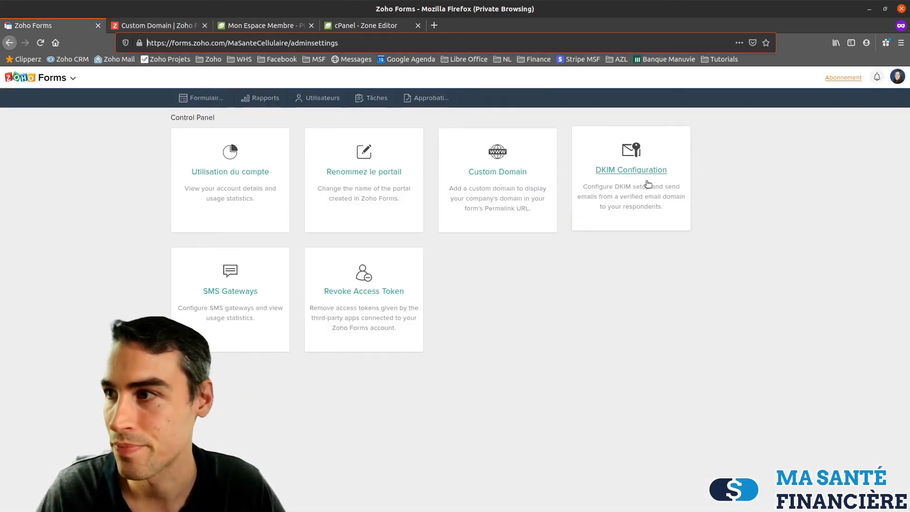
Add masantecellulaire.ca as a DKIM domain, now Pending, and copy its DKIM host name
left_click(616, 171)
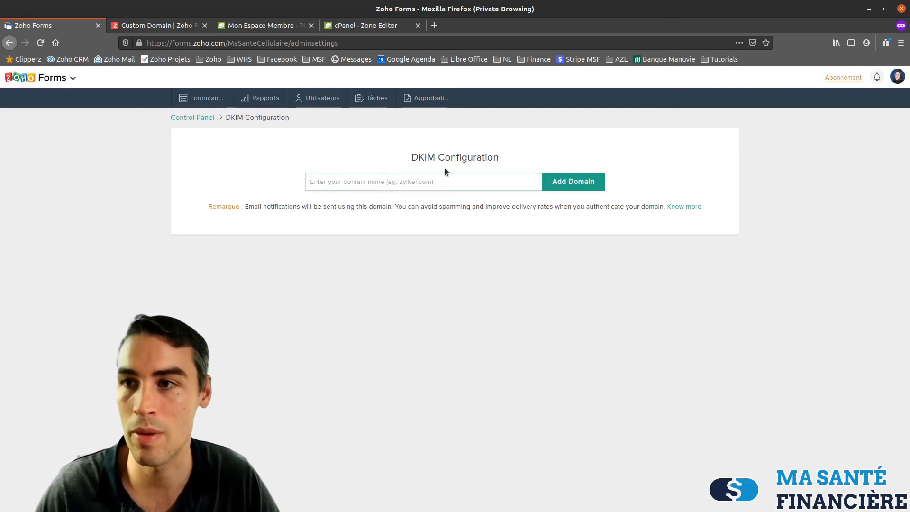
type("masantecel")
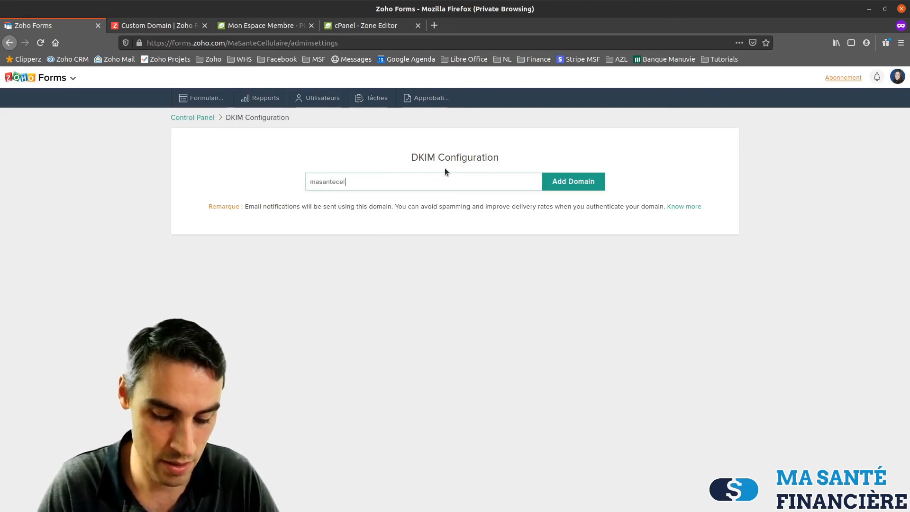
type("lulaire.ca")
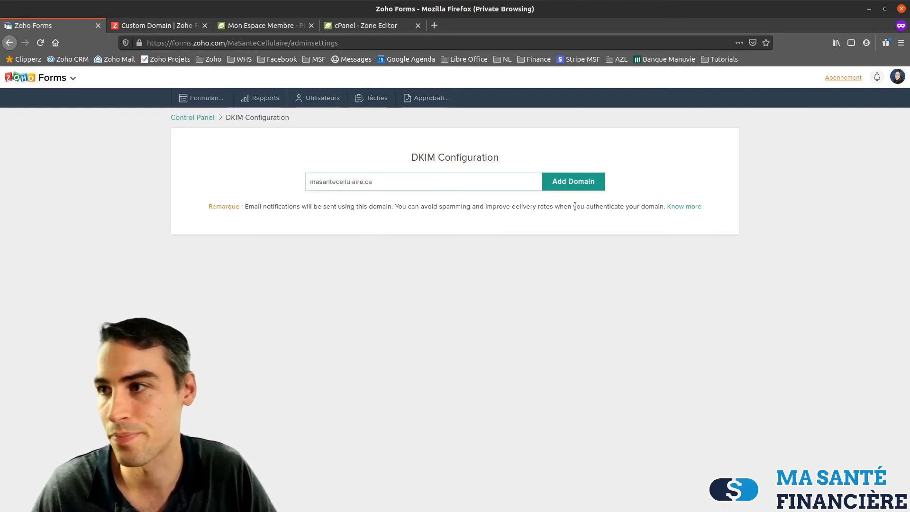
left_click(588, 188)
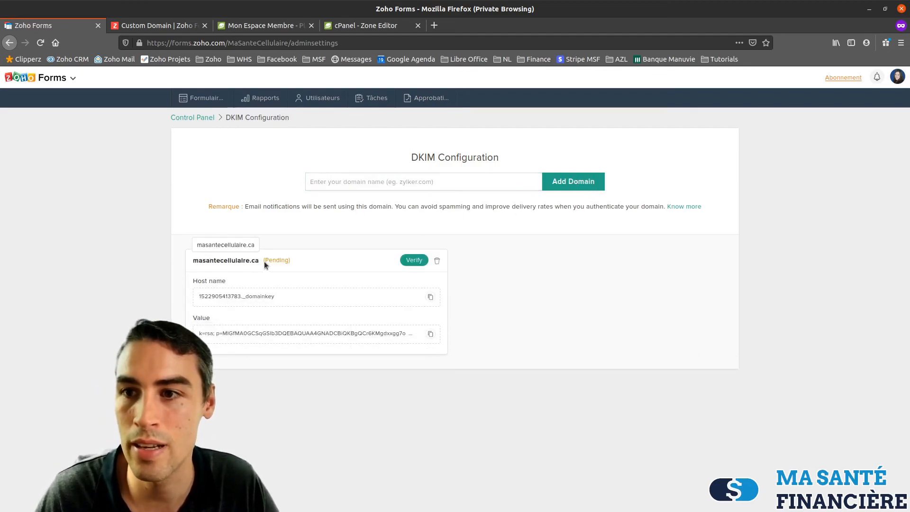
left_click_drag(264, 260, 288, 257)
left_click(296, 258)
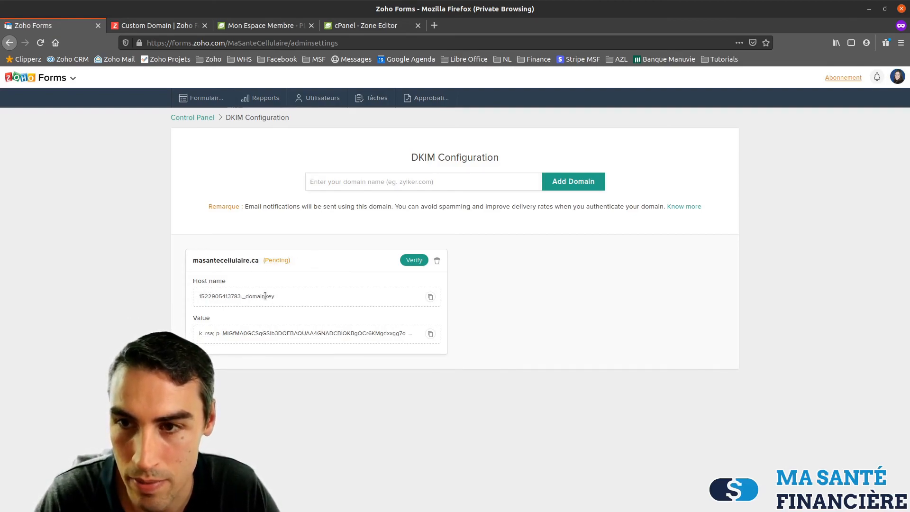
left_click(431, 298)
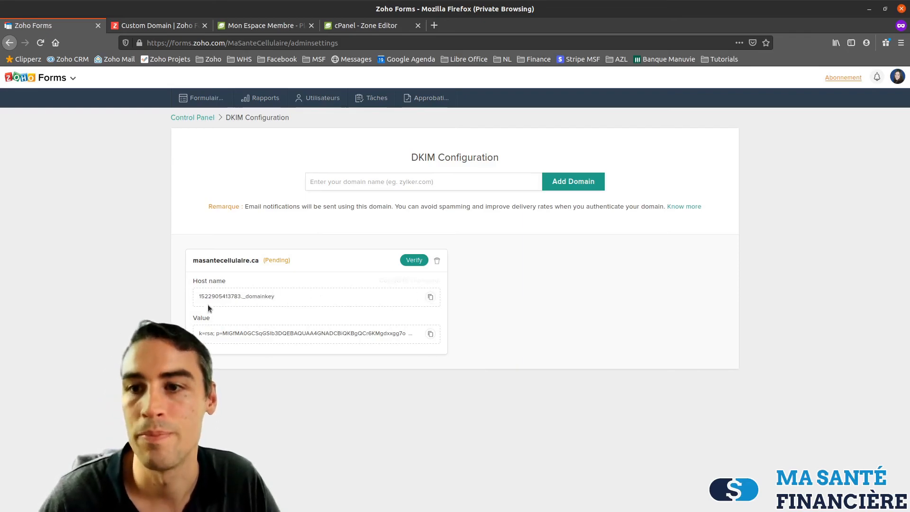
Start a new TXT record in the Zone Editor named with the pasted Zoho _domainkey host name
left_click(366, 27)
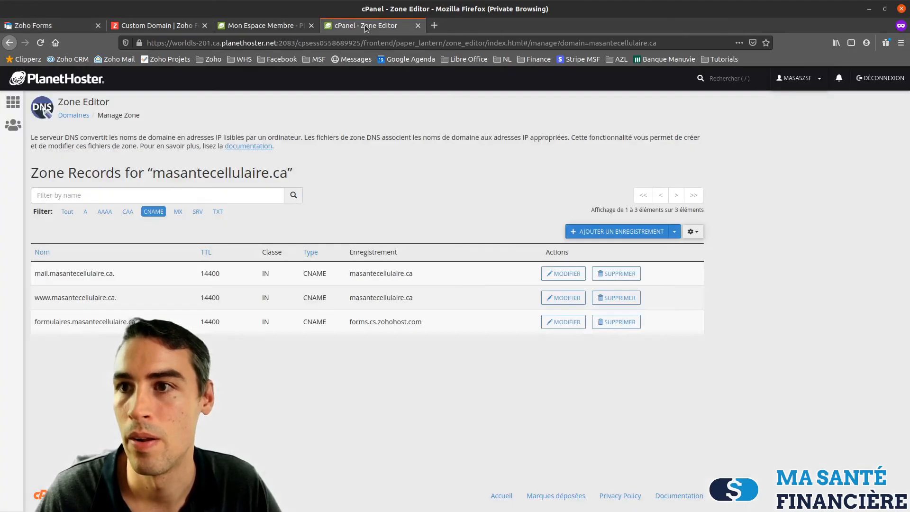
left_click(219, 212)
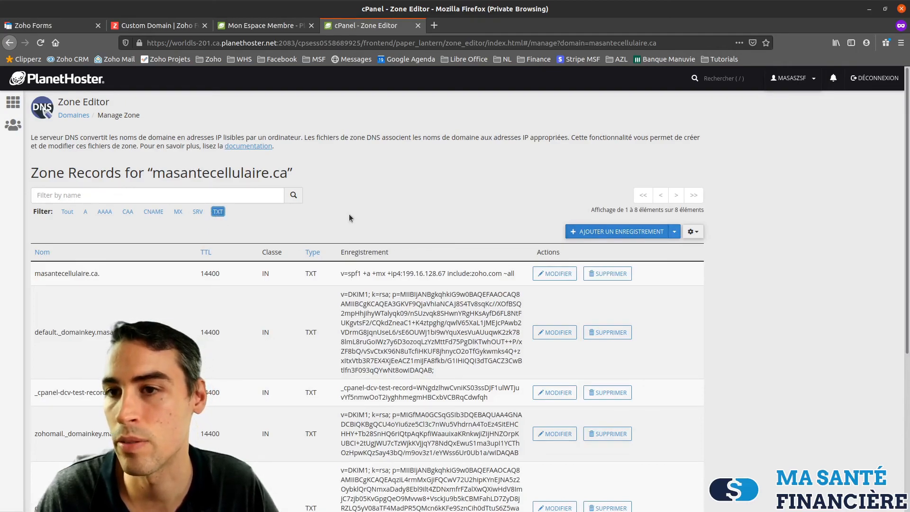
left_click(601, 233)
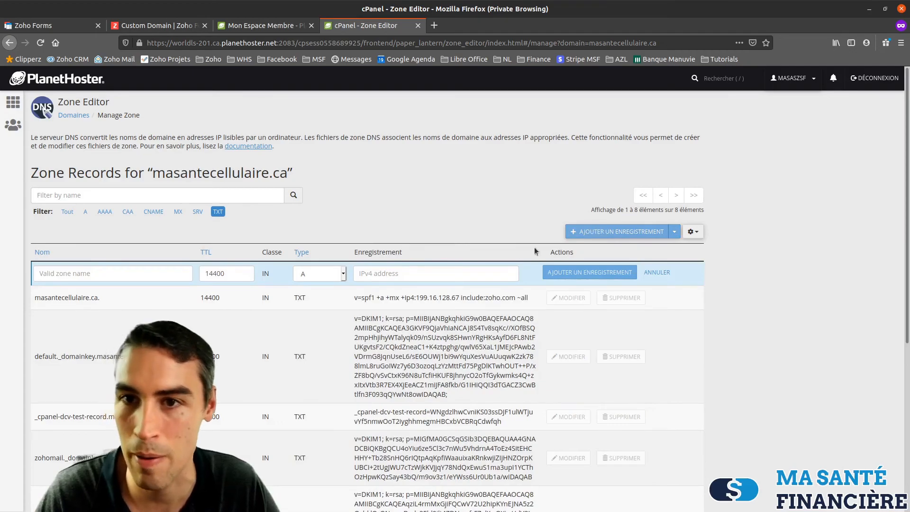
left_click(331, 279)
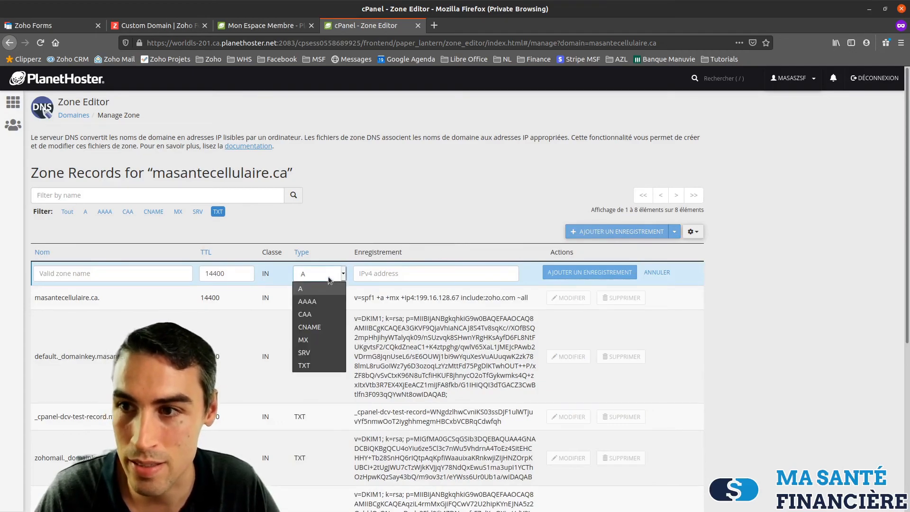
left_click(307, 366)
left_click(67, 272)
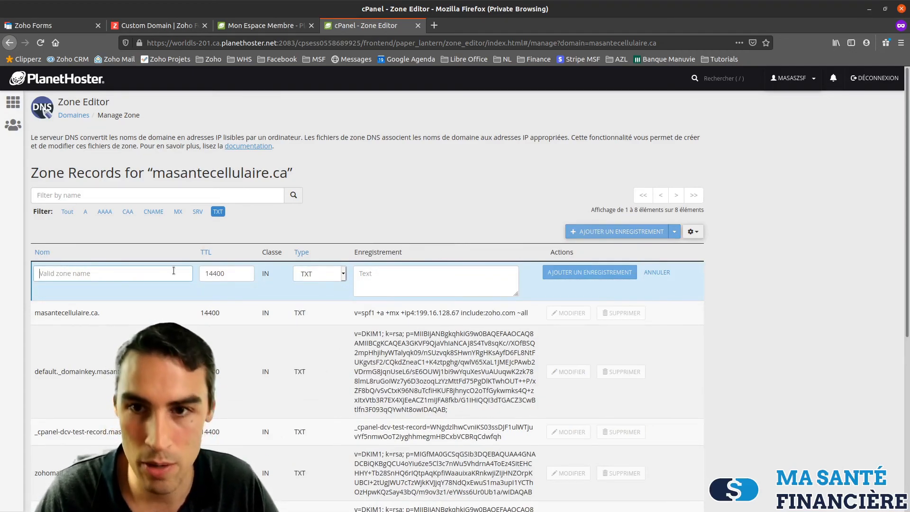
type("1522905413783._domainkey")
left_click(147, 254)
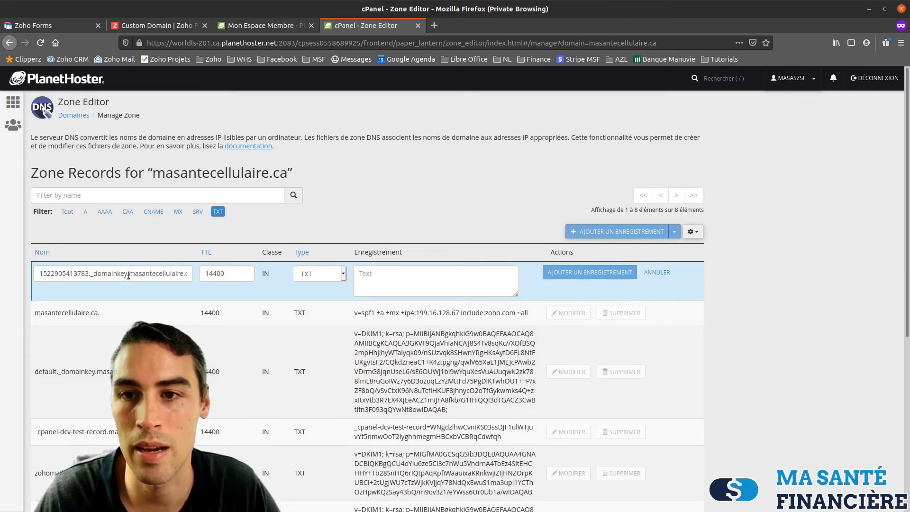
left_click_drag(128, 274, 190, 274)
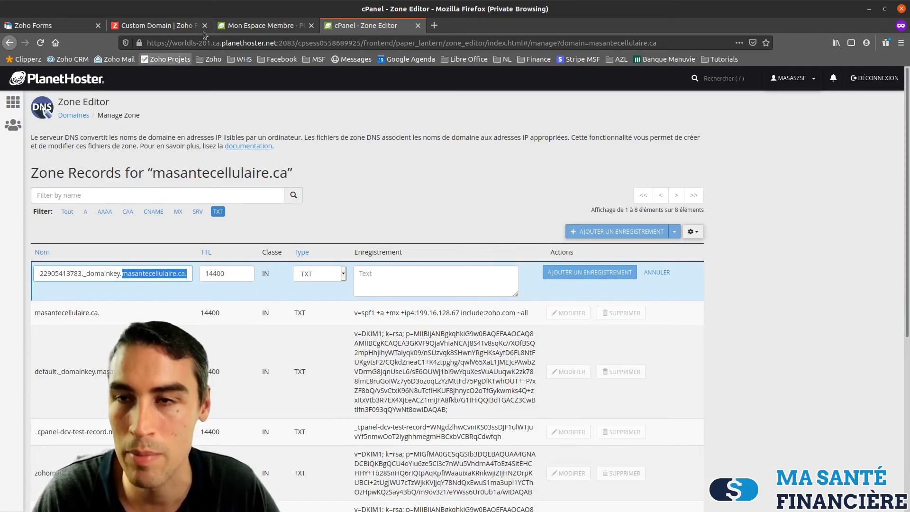
Copy the DKIM key value from Zoho Forms, paste it as the record value, and save
left_click(48, 26)
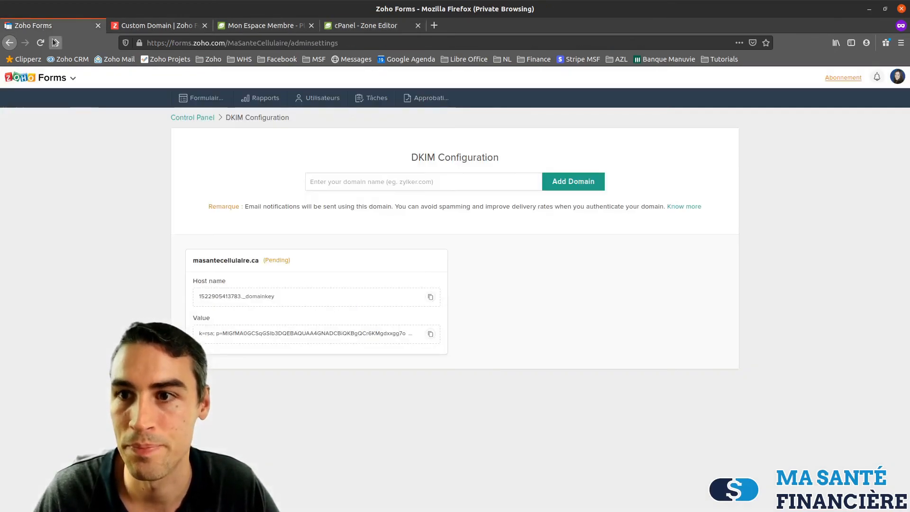
left_click(342, 27)
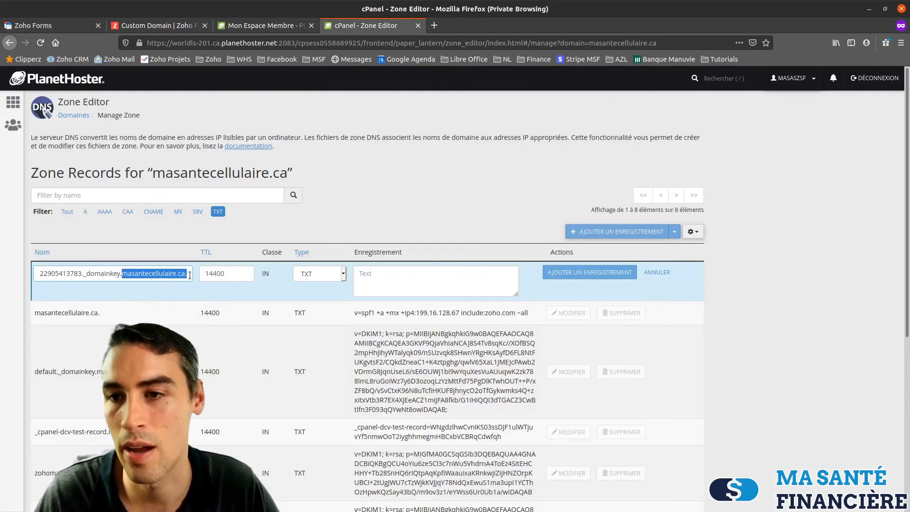
left_click(366, 273)
left_click(52, 25)
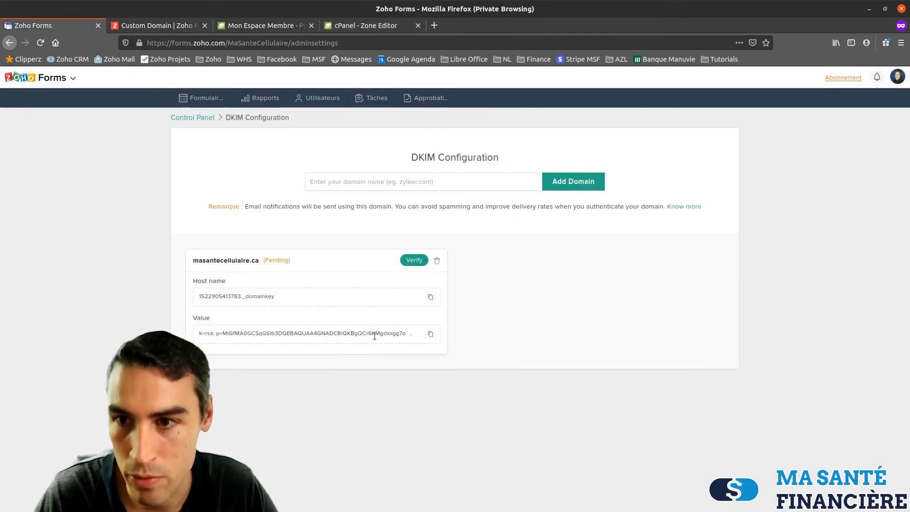
left_click(431, 334)
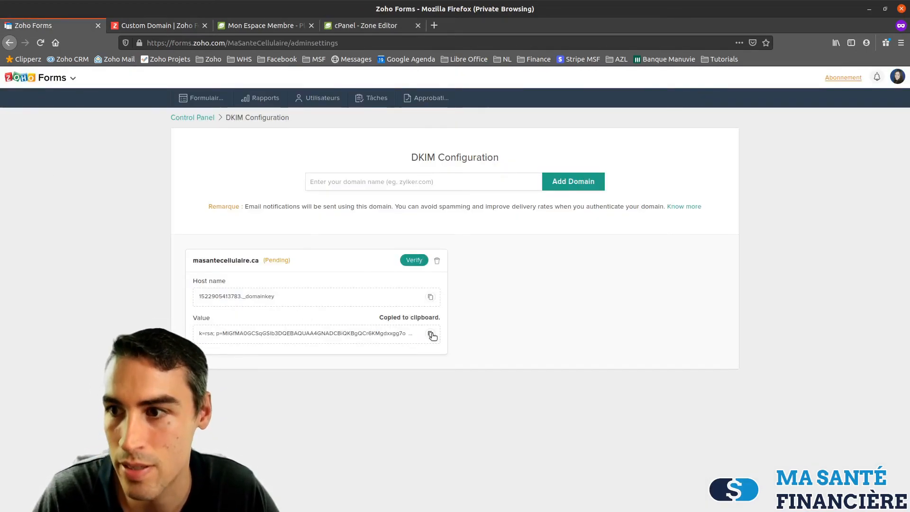
left_click(338, 25)
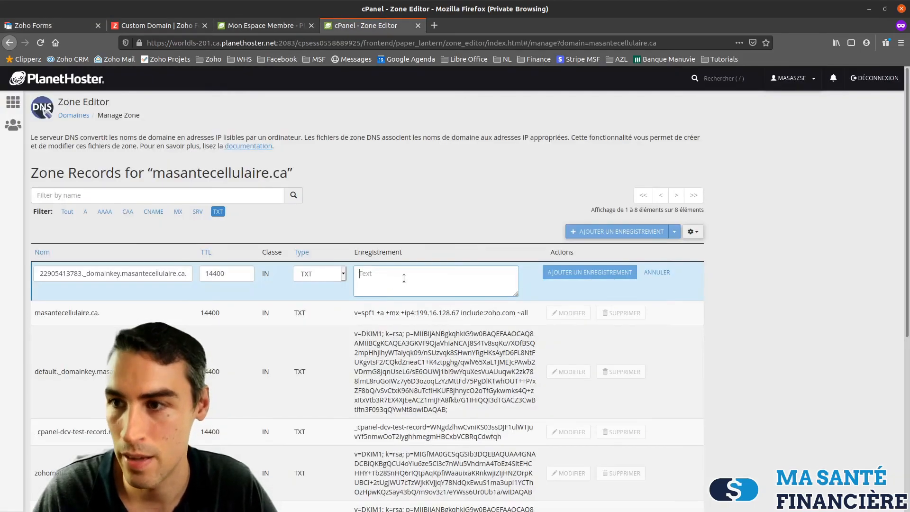
key("ctrl+v")
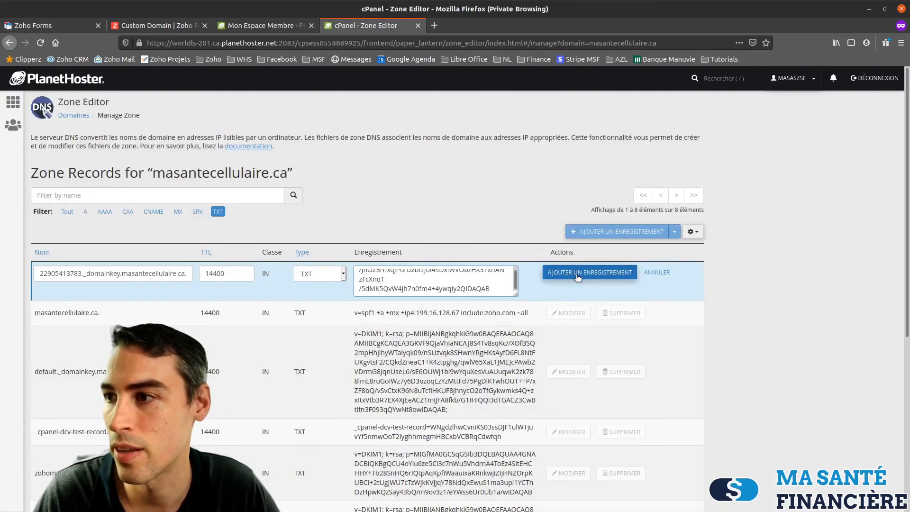
left_click(577, 274)
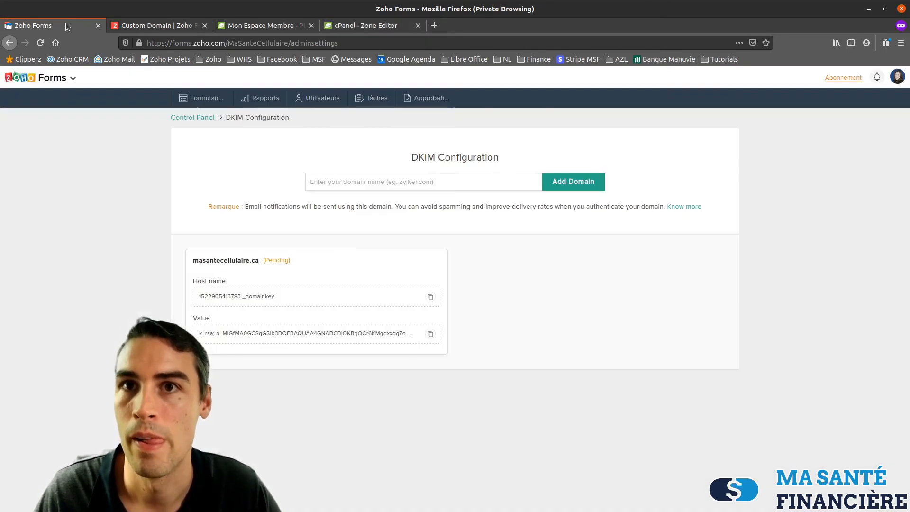
Verify the masantecellulaire.ca DKIM record on the DKIM Configuration page
left_click(70, 26)
left_click(411, 263)
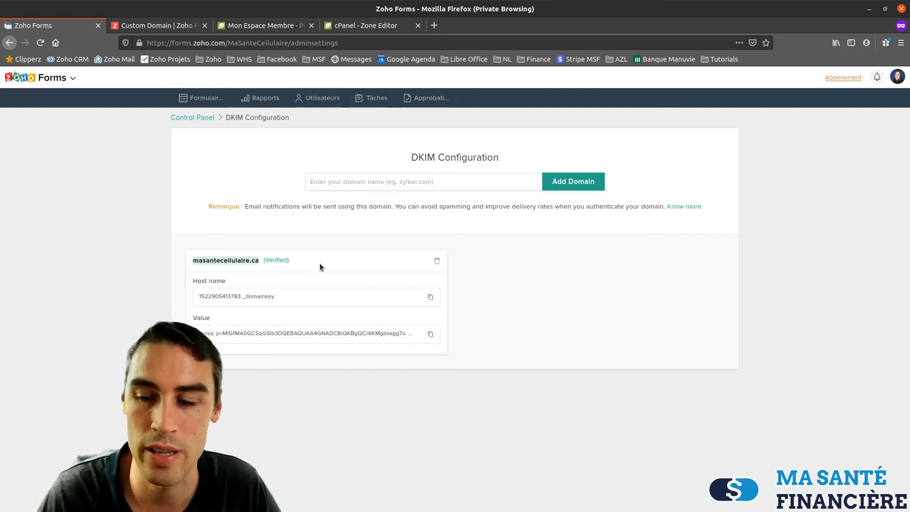
left_click(474, 263)
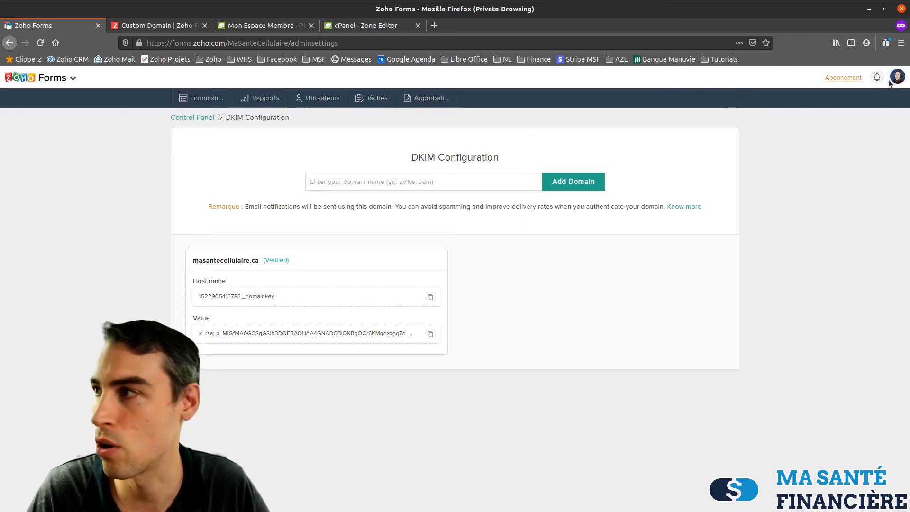
Check the Custom Domain settings in the Control Panel, then go to Formulaires
left_click(204, 117)
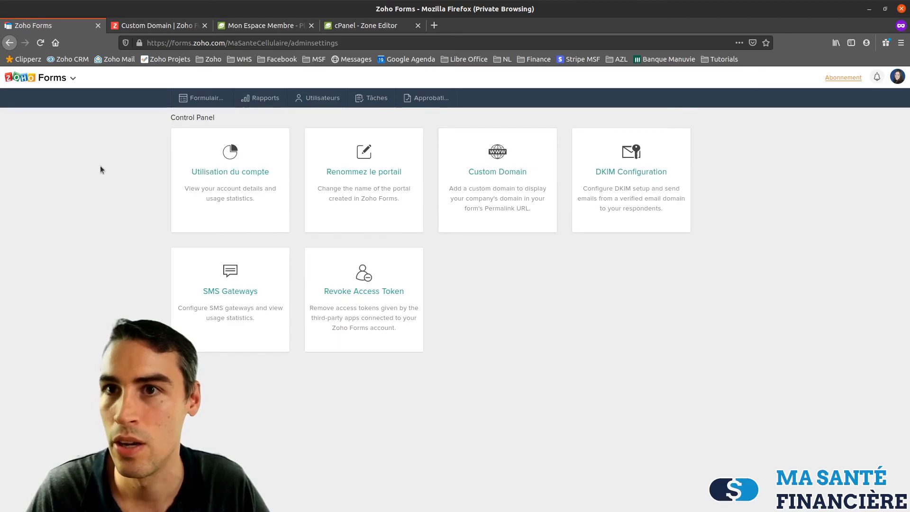
left_click(489, 171)
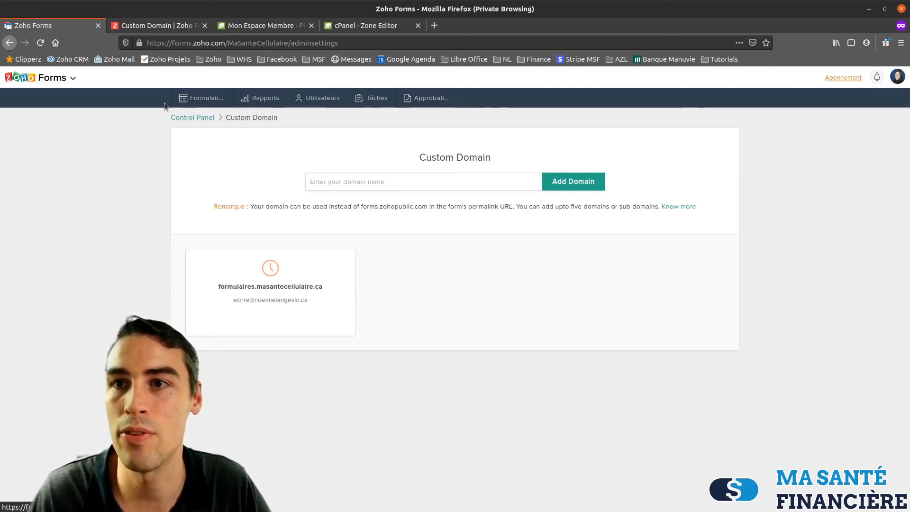
left_click(206, 99)
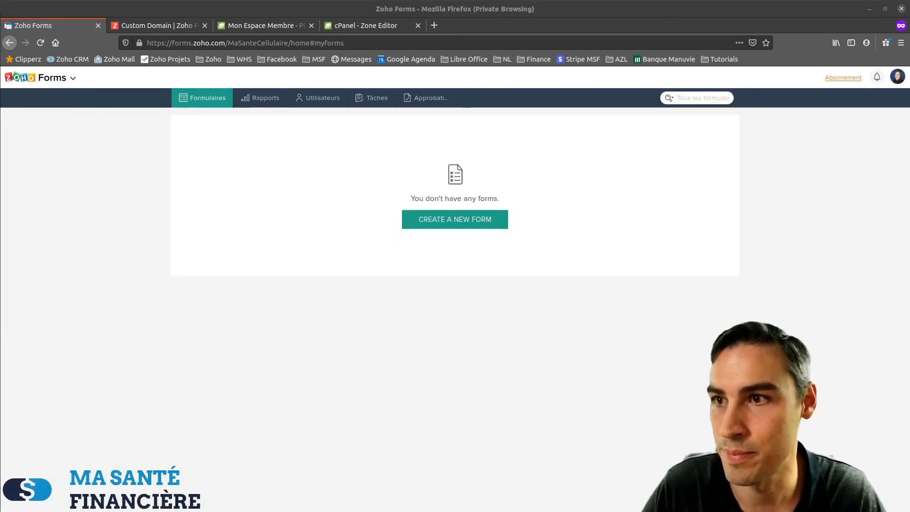
Create a new blank form named 'Consultation privée'
left_click(437, 224)
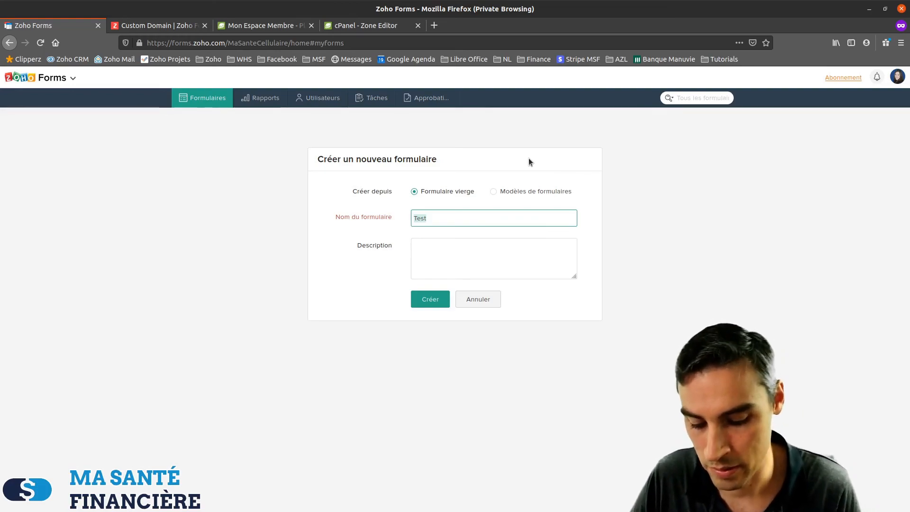
type("COnsultation")
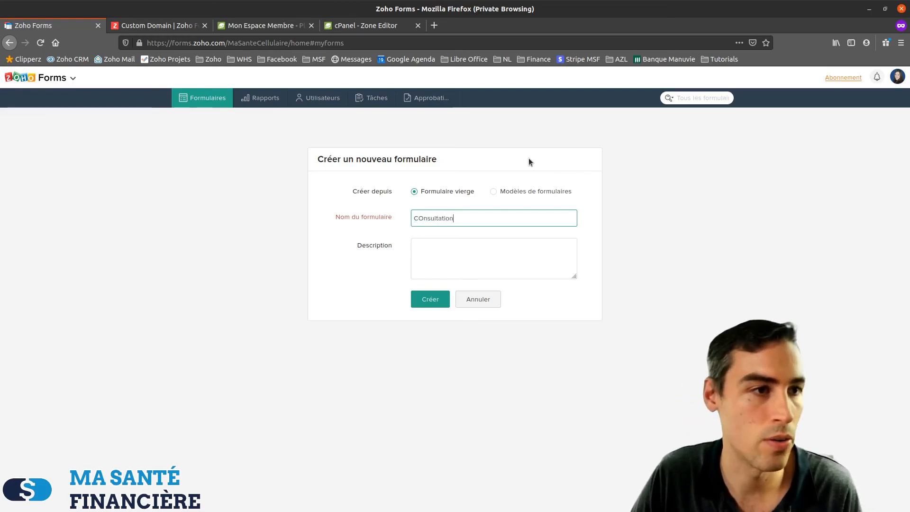
key("ctrl+a")
type("Consu")
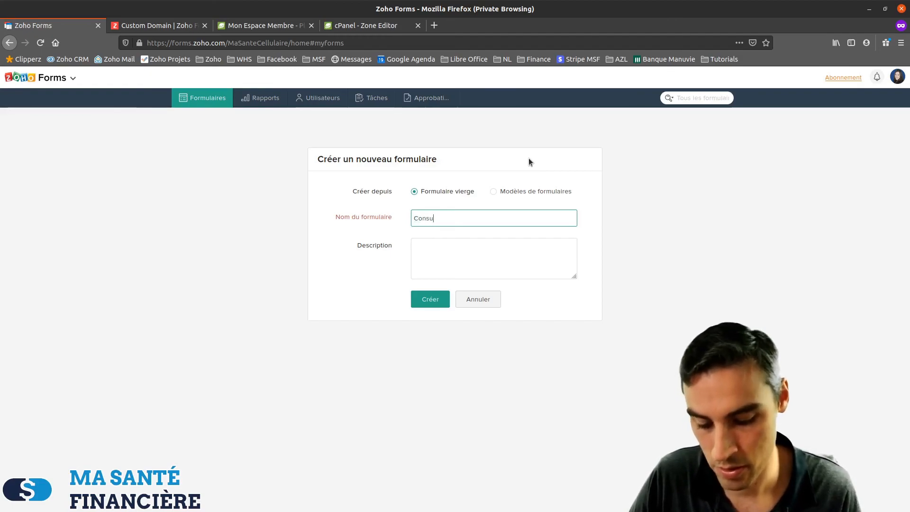
type("ltation")
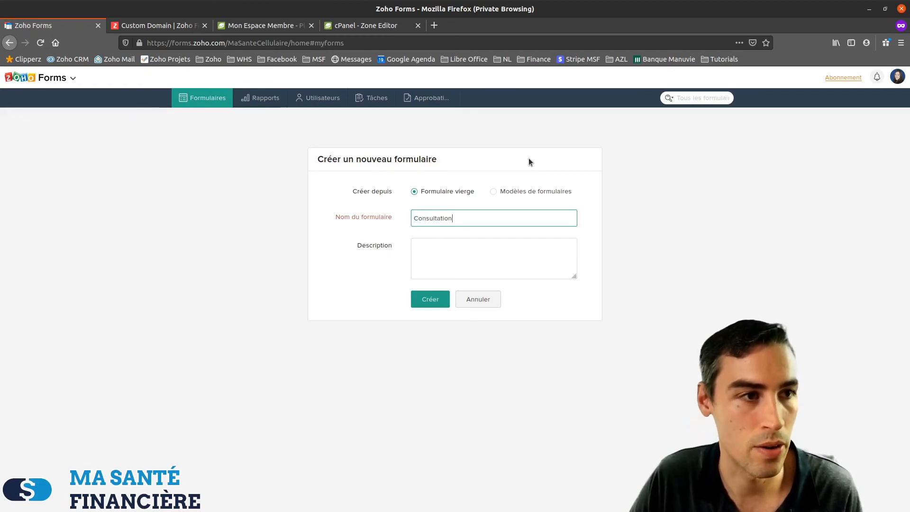
type(" privée")
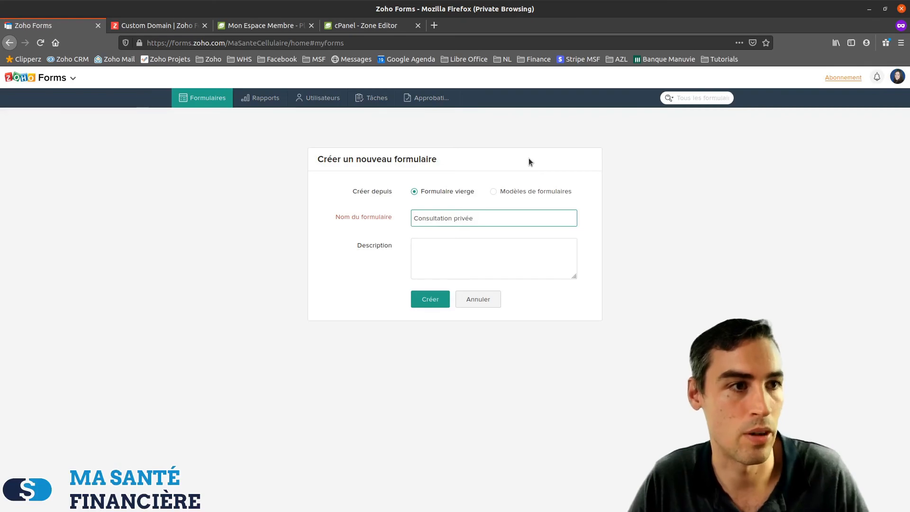
left_click(432, 300)
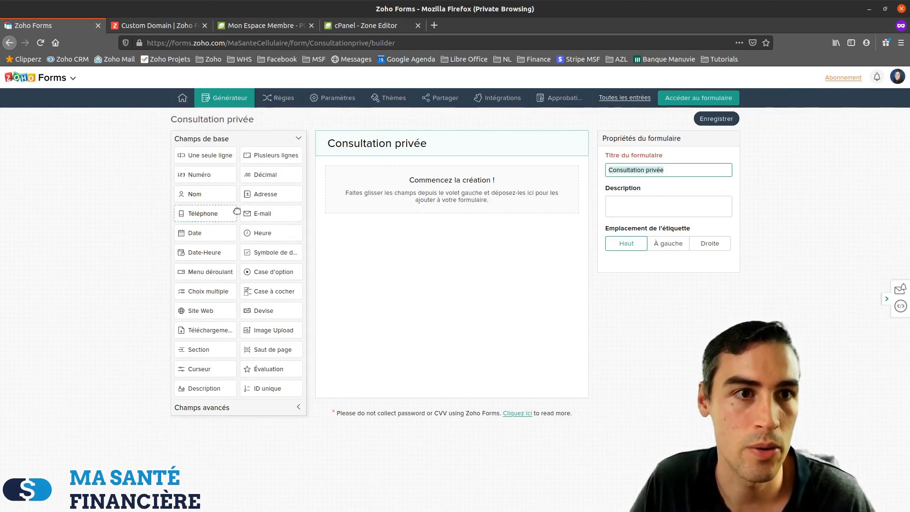
Add a Nom field with first and last name sub-labels to the form
left_click(196, 194)
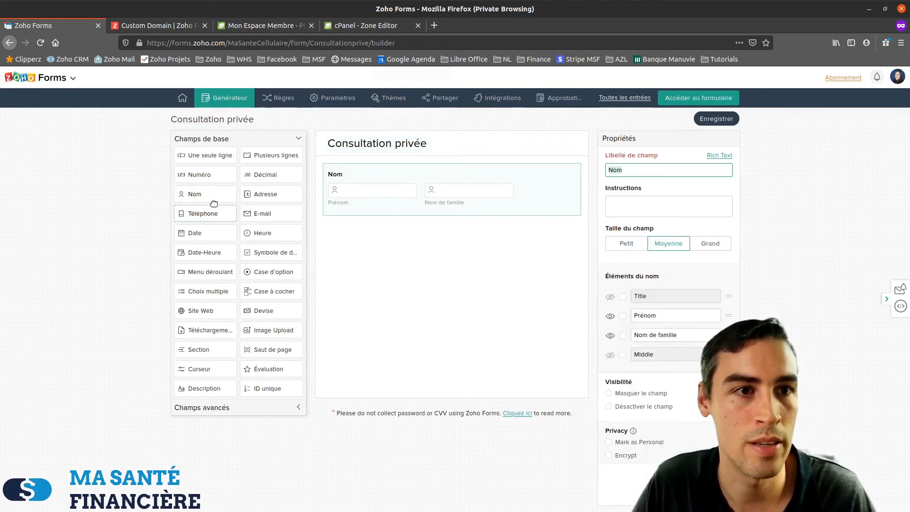
mouse_move(194, 194)
left_mouse_down()
mouse_move(431, 261)
mouse_move(311, 245)
mouse_move(196, 200)
mouse_move(308, 234)
mouse_move(205, 195)
left_mouse_up()
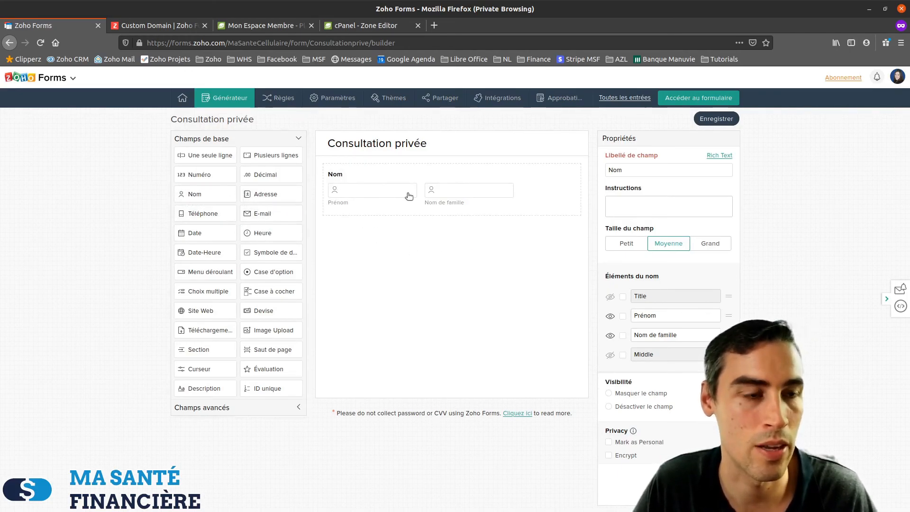
left_click(374, 175)
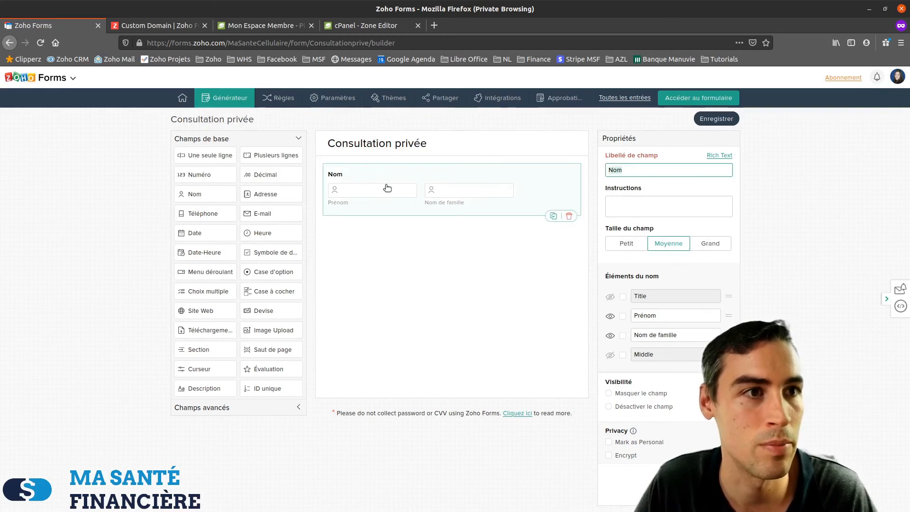
left_click(666, 314)
key("Tab")
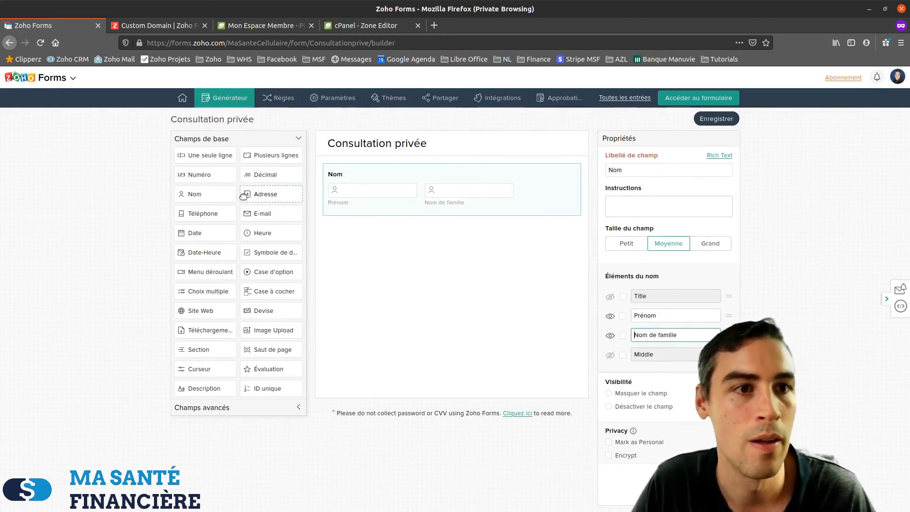
Add an e-mail field below Nom, label it 'Courriel', and make it required
left_click_drag(262, 214, 351, 234)
key("ctrl+a")
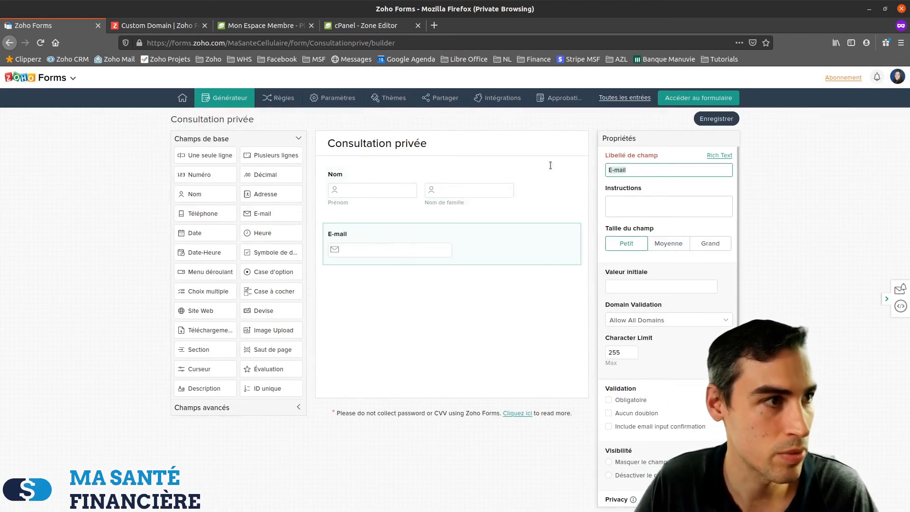
type("Courriel")
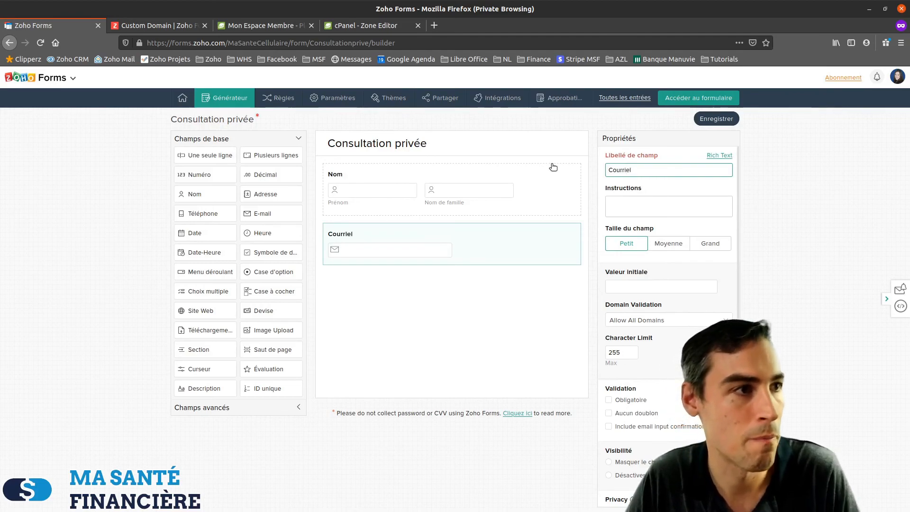
left_click(610, 400)
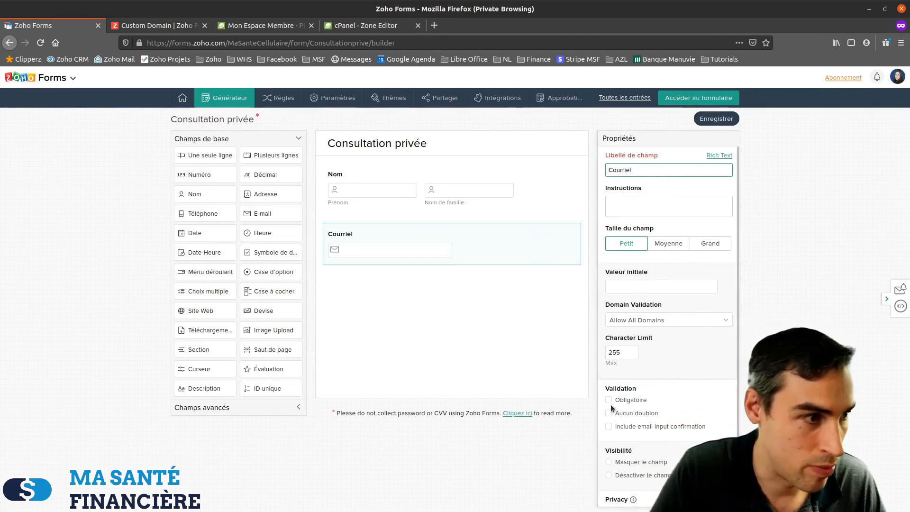
left_click(455, 203)
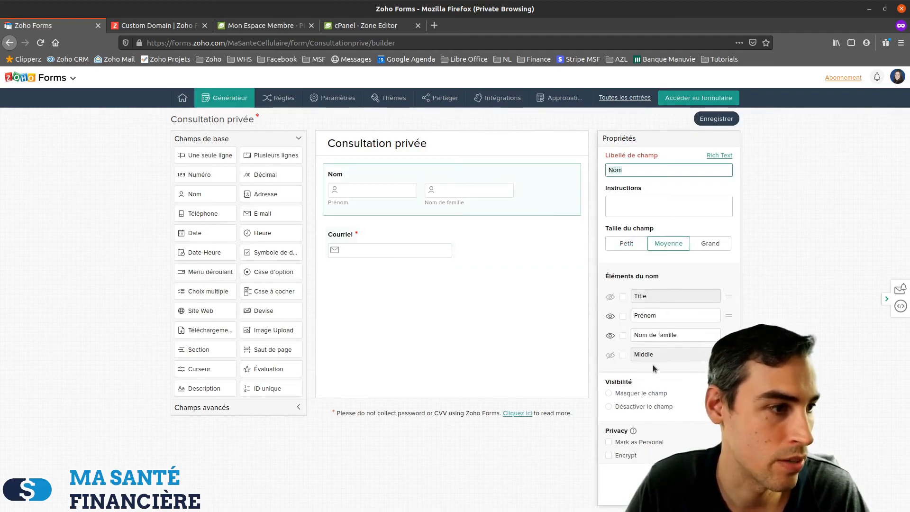
left_click(473, 254)
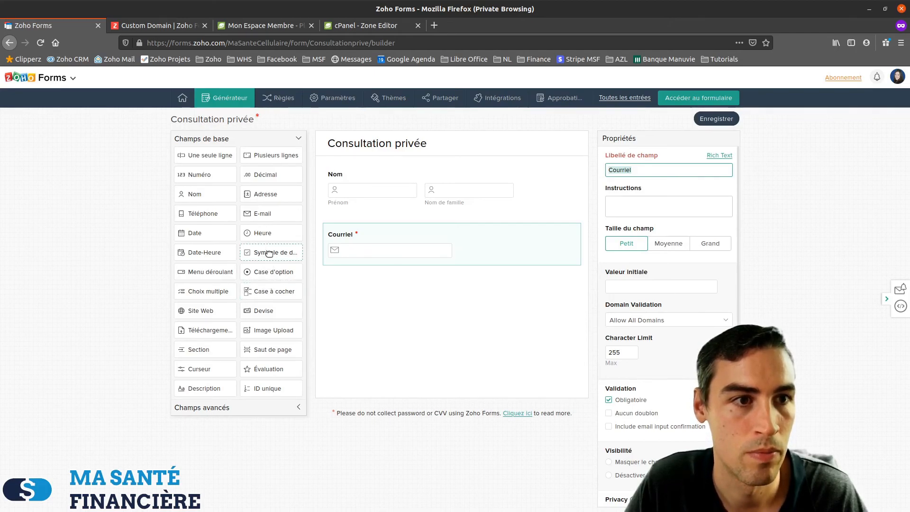
Add a checkbox field below Courriel labelled with the private consultation request naming the practitioner
left_click_drag(269, 253, 398, 304)
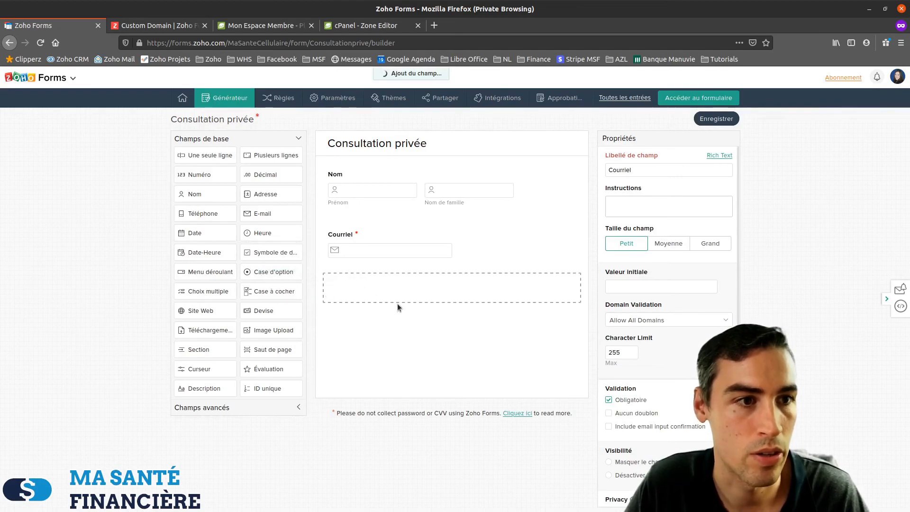
triple_click(674, 167)
type("J")
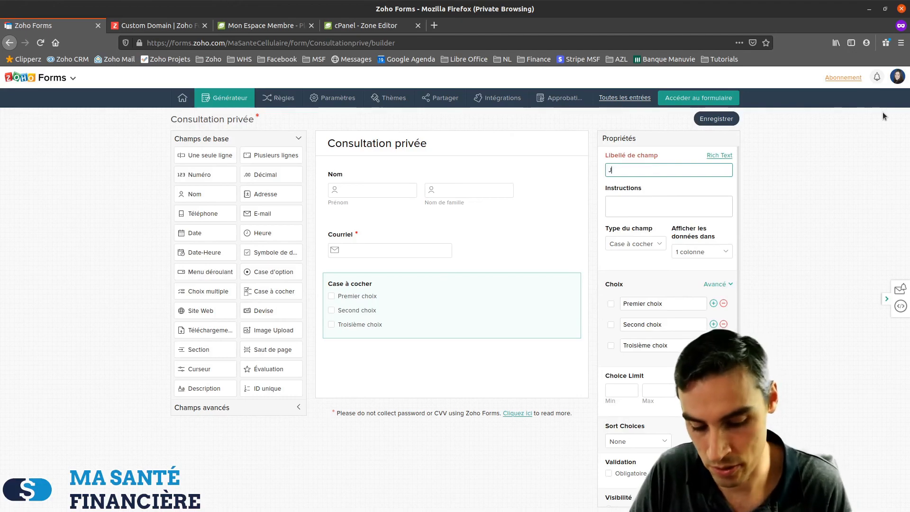
type("e voudrais une ")
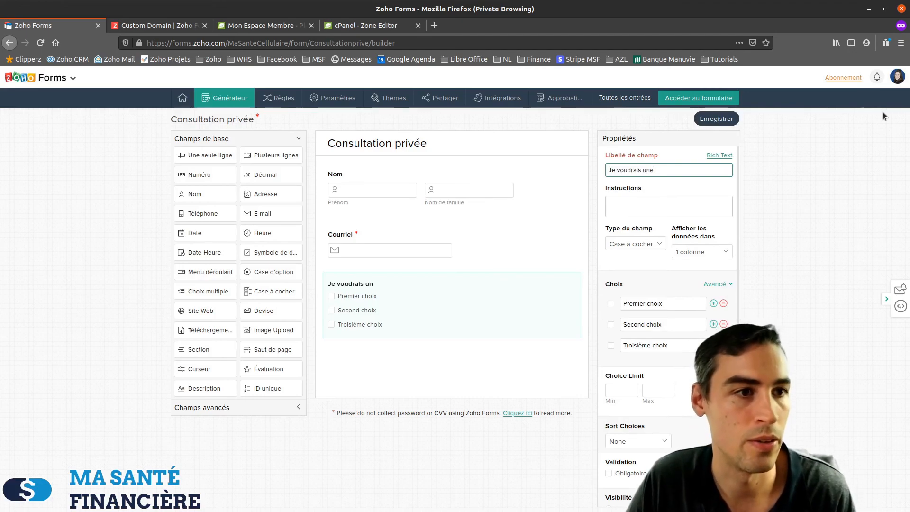
type("consultation ")
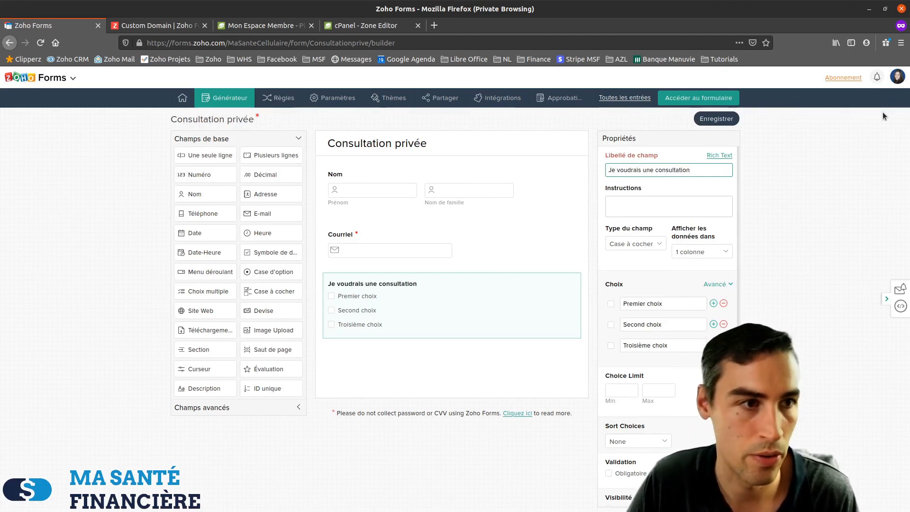
type("privée a")
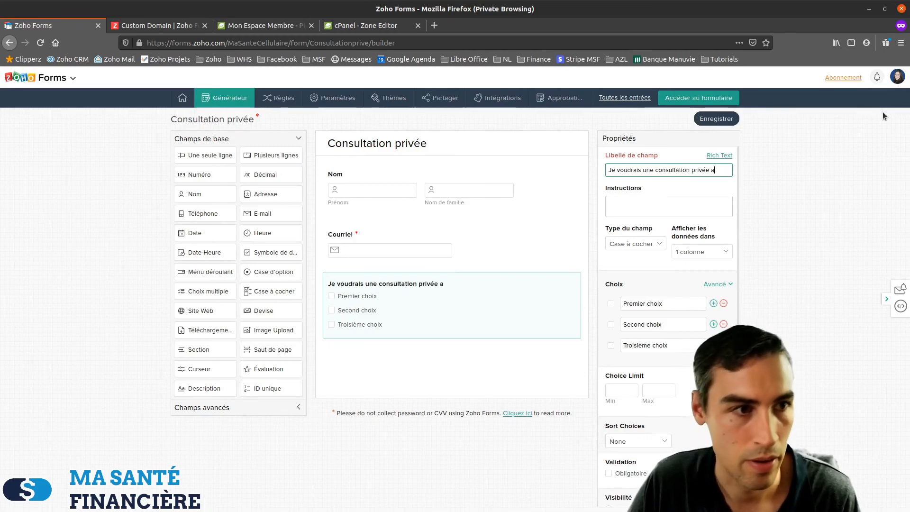
type("vec No")
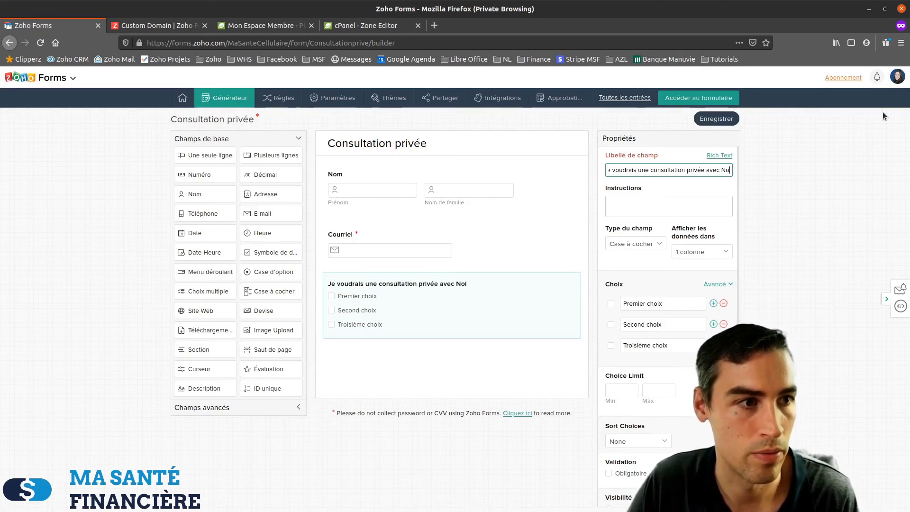
type("émie La")
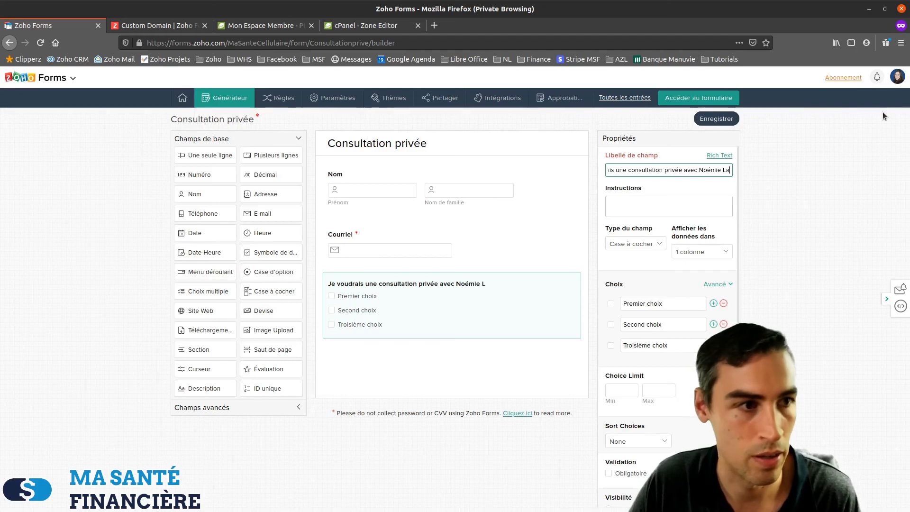
type("ngevin")
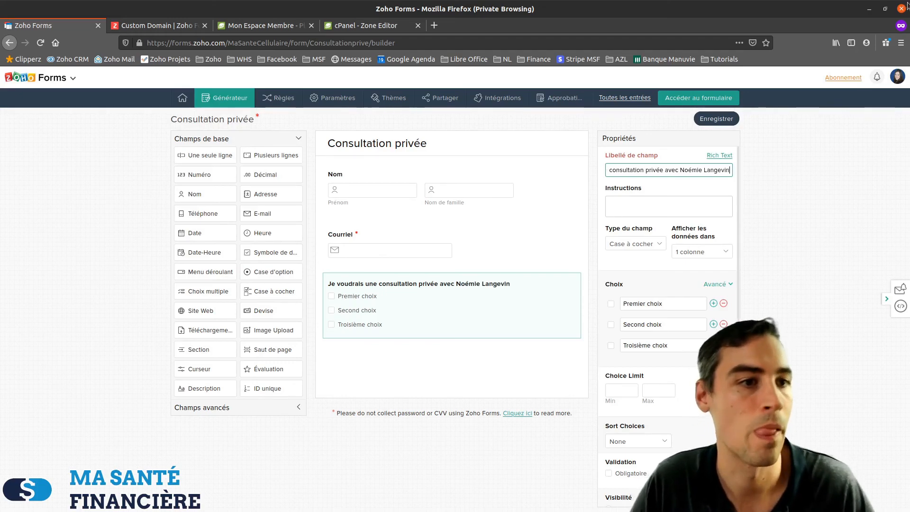
Delete the second and third choices and rename the first 'Contactez-moi pour avoir un rendez-vous téléphonique'
left_click(661, 303)
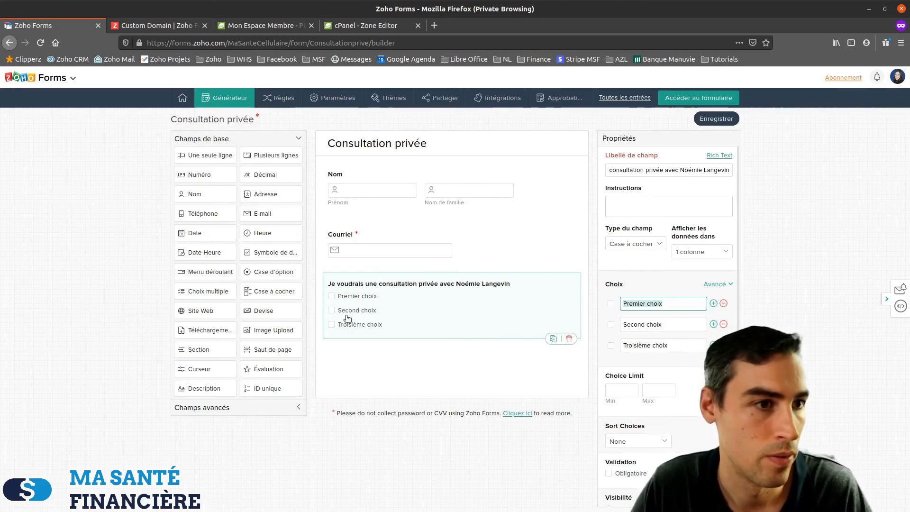
left_click(724, 325)
left_click(724, 325)
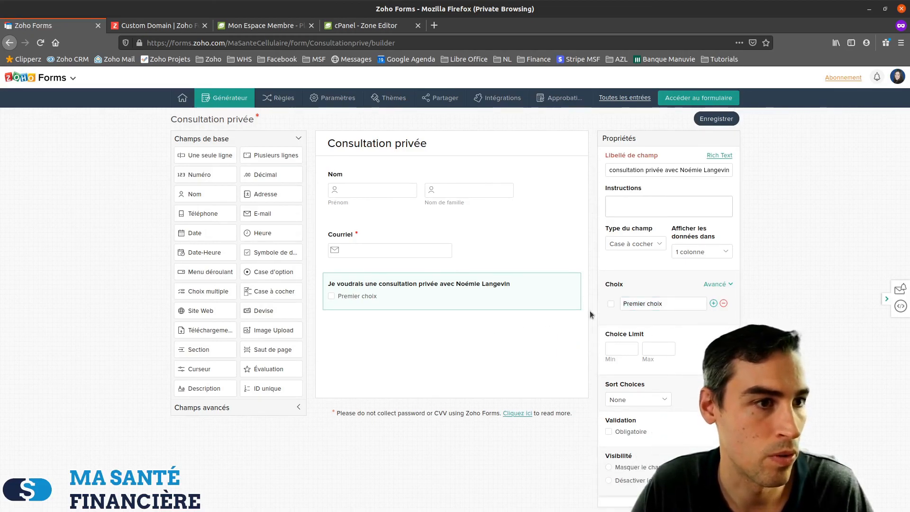
left_click(673, 303)
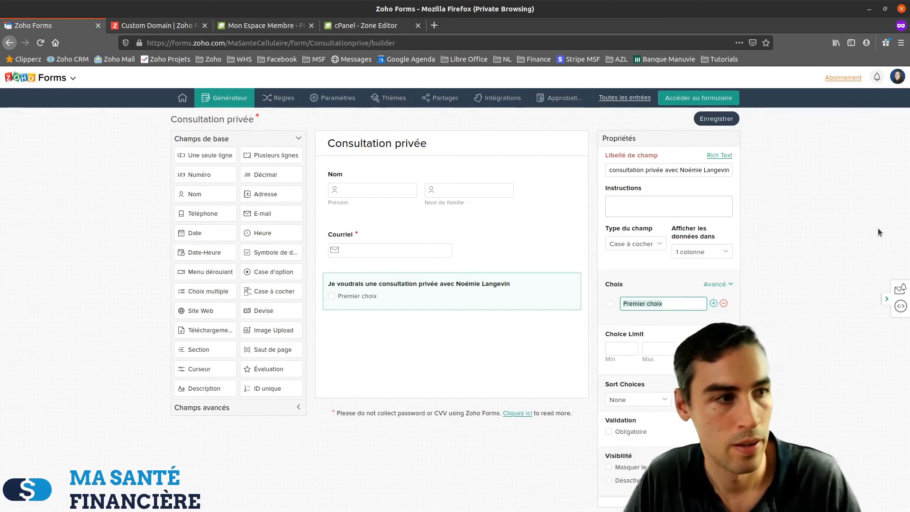
type("COntactez")
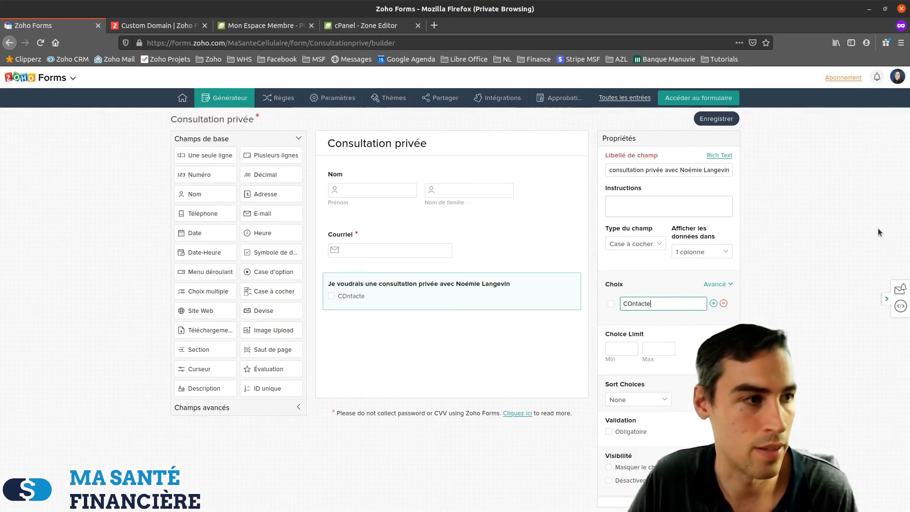
key("Left")
key("Left")
key("Left")
key("Left")
key("Left")
key("Left")
key("Left")
key("BackSpace")
type("o")
key("End")
type("-")
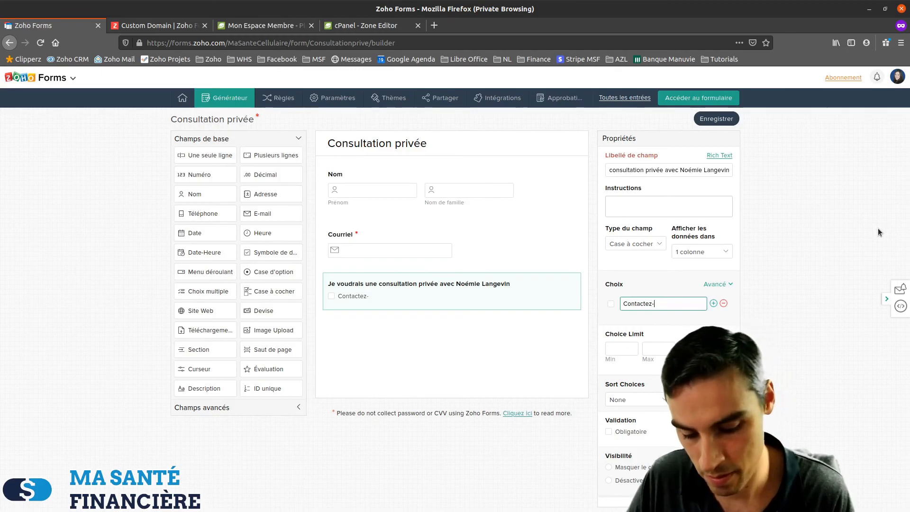
type("moi pour")
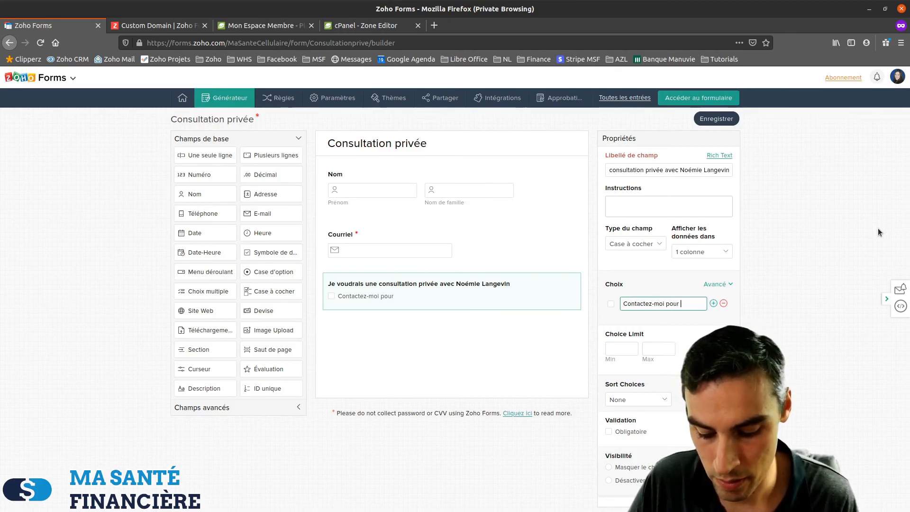
type(" avoir ")
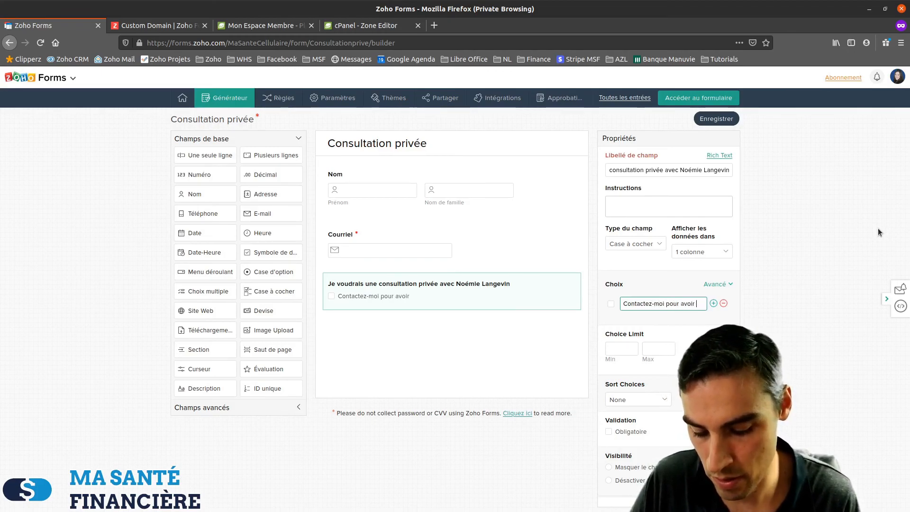
type("un rendez-vous té.l")
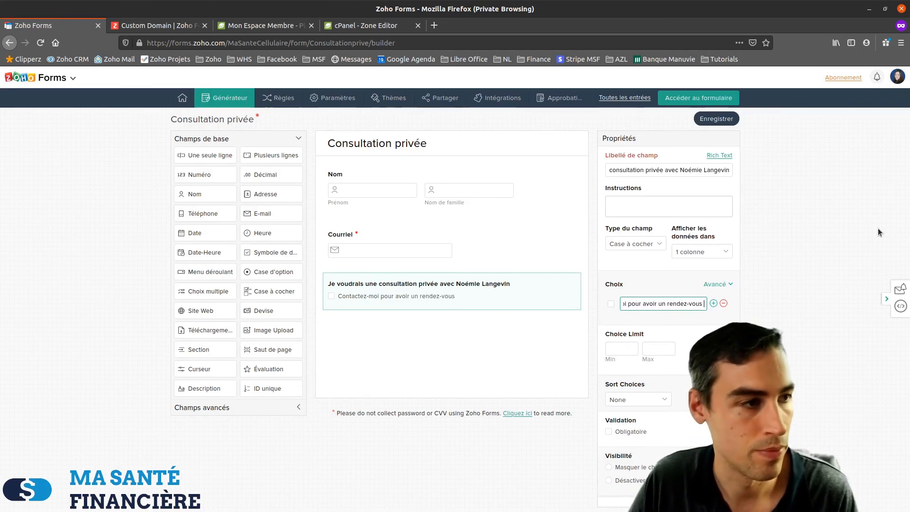
key("BackSpace")
key("BackSpace")
type("léphonique")
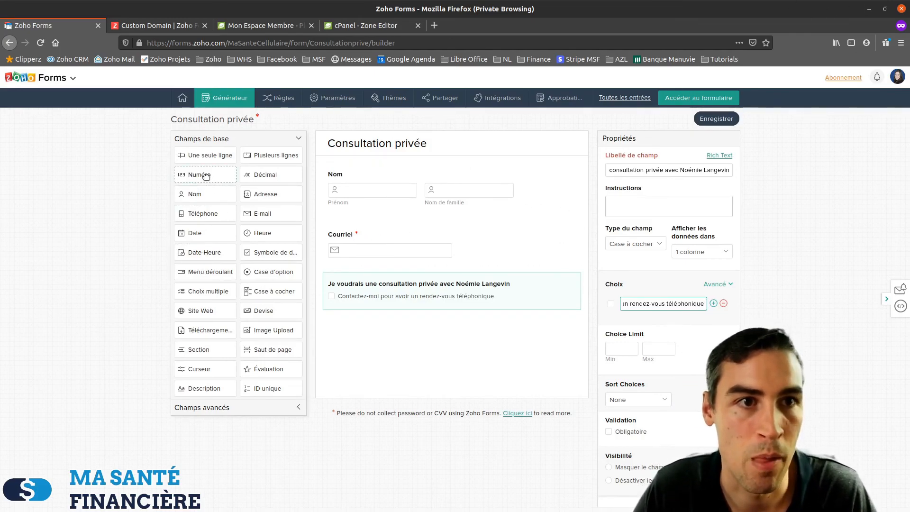
Drop a Téléphone field onto the form directly below the checkbox question
left_click_drag(215, 213, 369, 309)
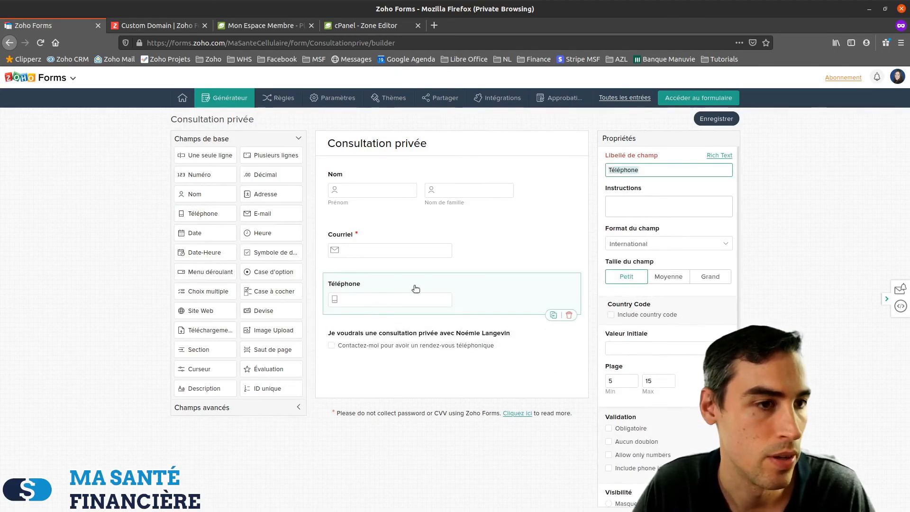
left_click_drag(461, 280, 397, 297)
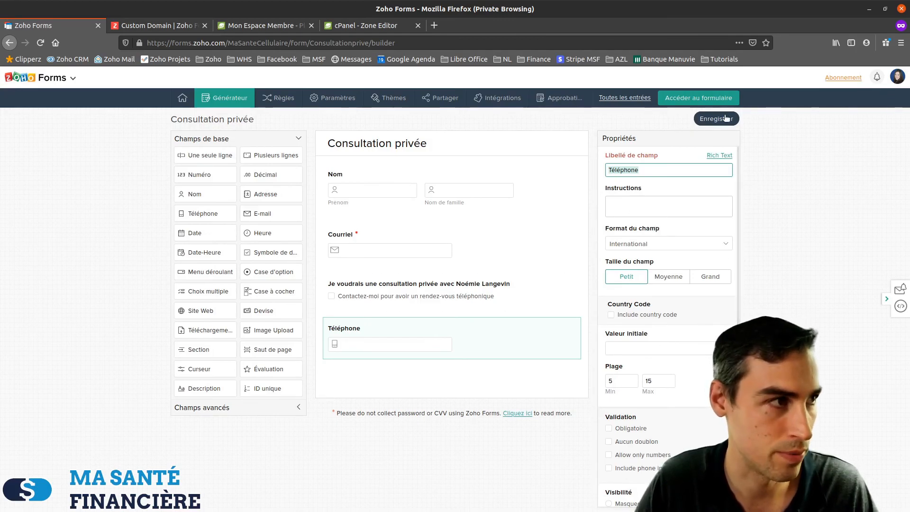
Save the form, open its Paramètres, and bring back the Custom Domain help article
left_click(693, 120)
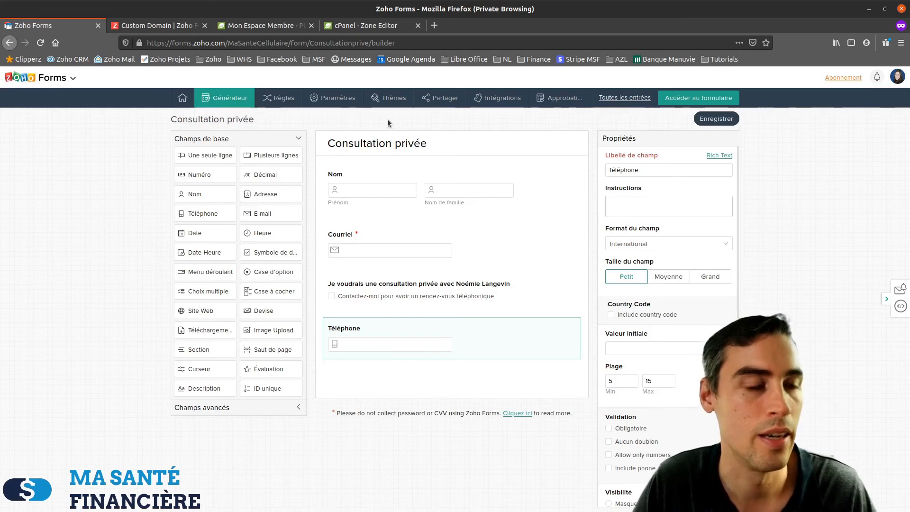
left_click(339, 98)
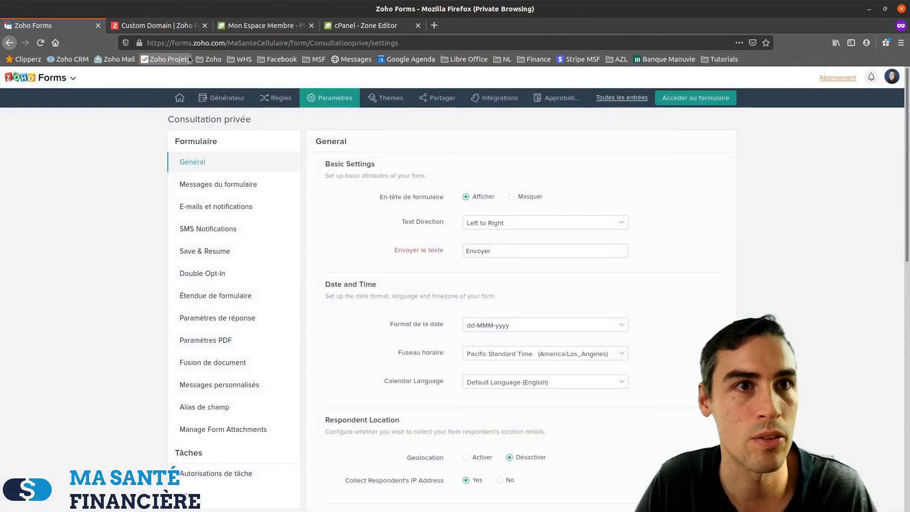
left_click(167, 27)
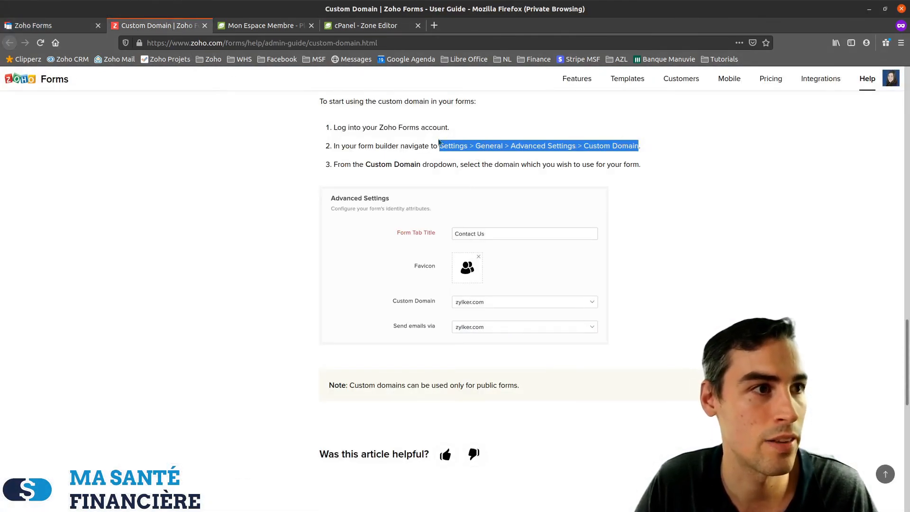
In Advanced Settings, set Send emails via to masantecellulaire.ca, leaving the custom domain unset
left_click(57, 25)
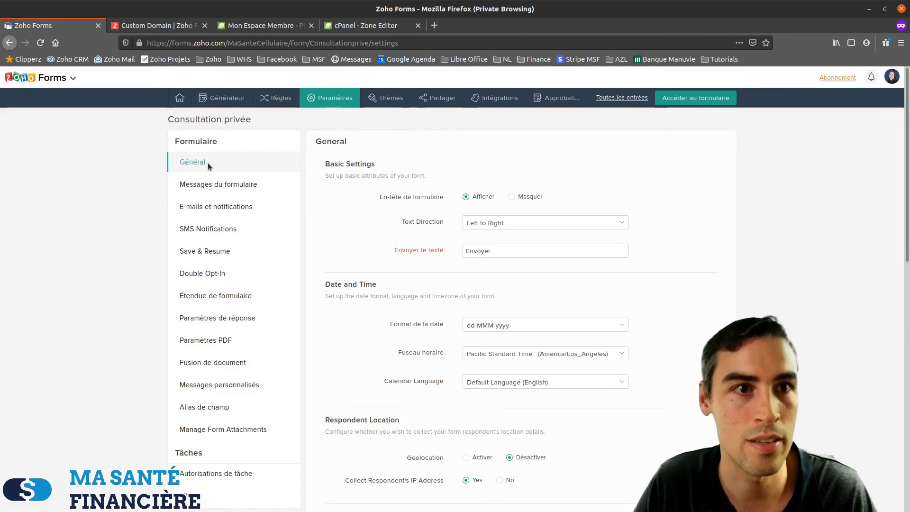
scroll(394, 289, "down", 5)
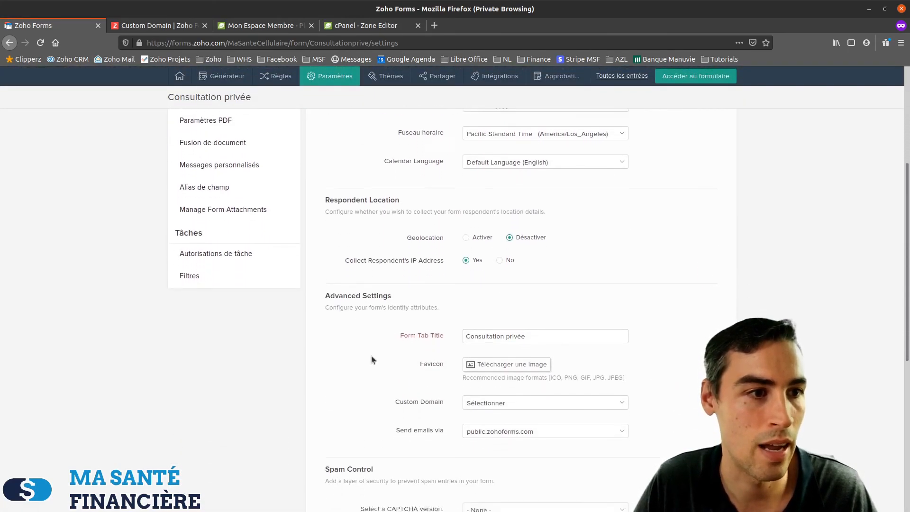
scroll(372, 359, "down", 3)
scroll(363, 174, "down", 1)
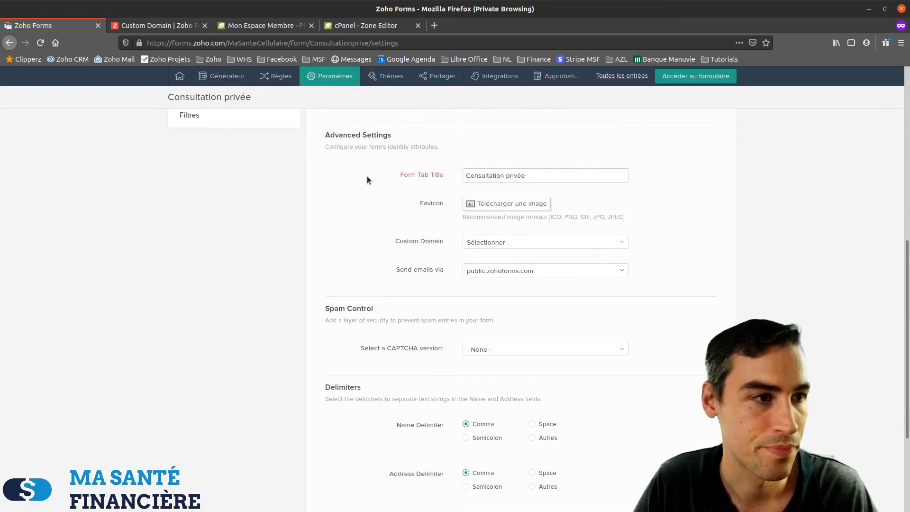
left_click(550, 230)
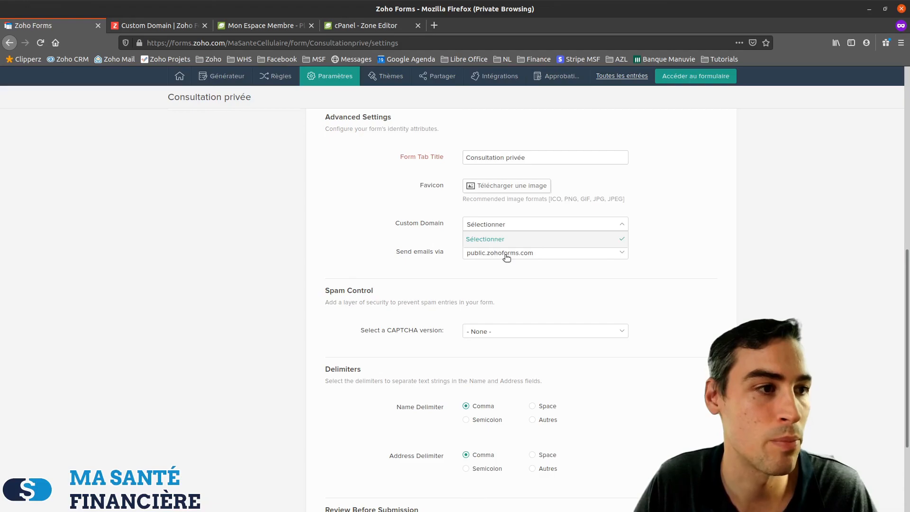
left_click(150, 23)
left_click(71, 26)
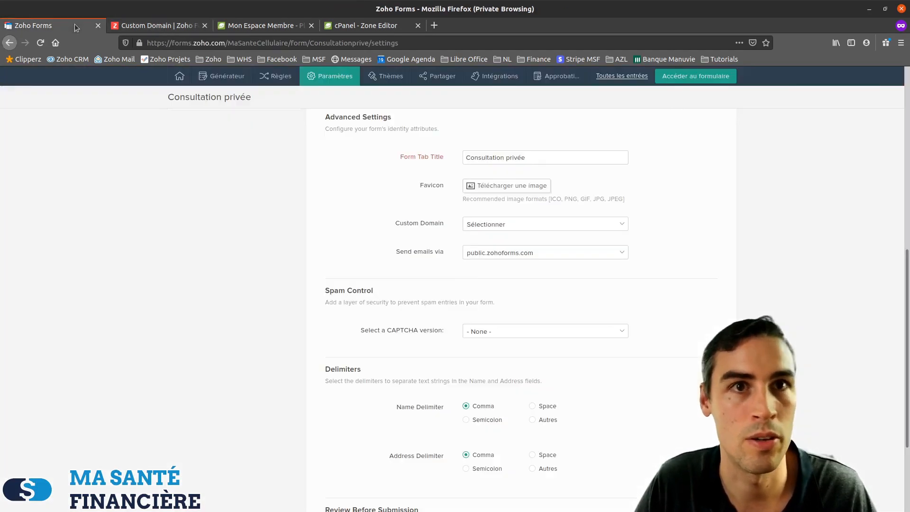
left_click(507, 253)
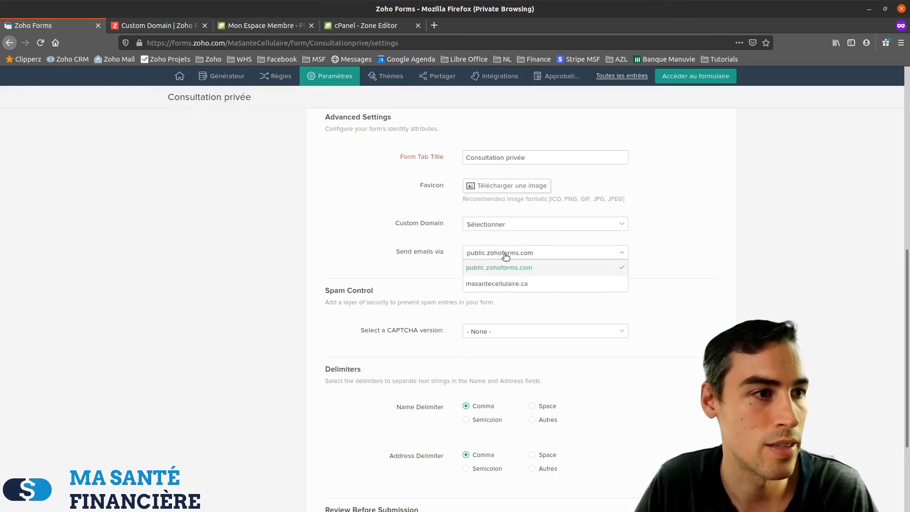
left_click(506, 225)
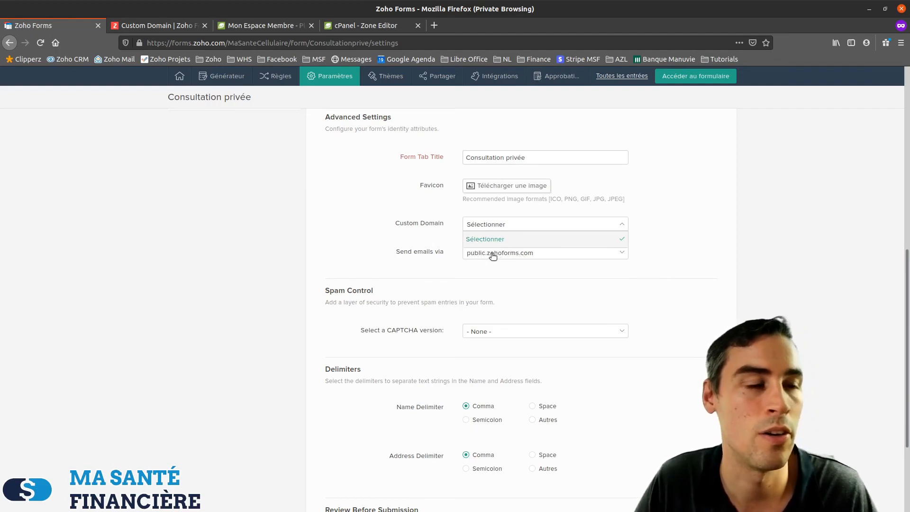
left_click(665, 227)
left_click(519, 256)
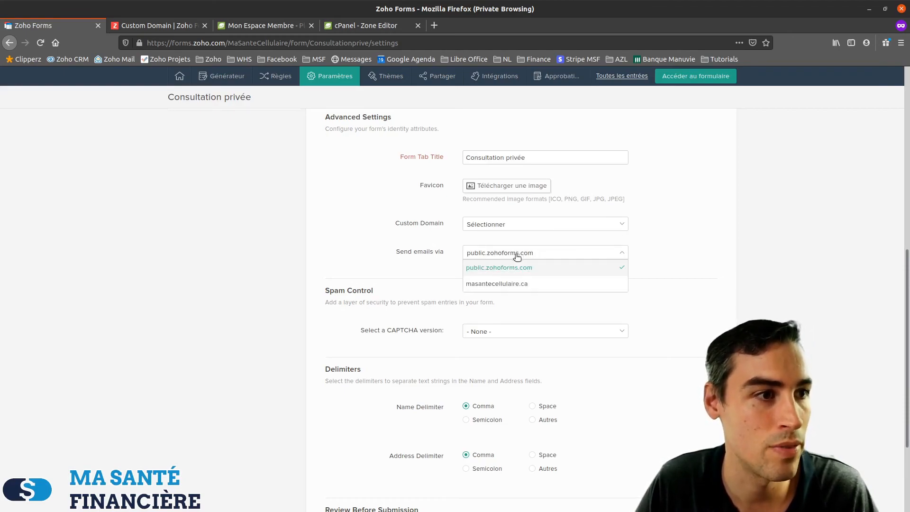
left_click(489, 284)
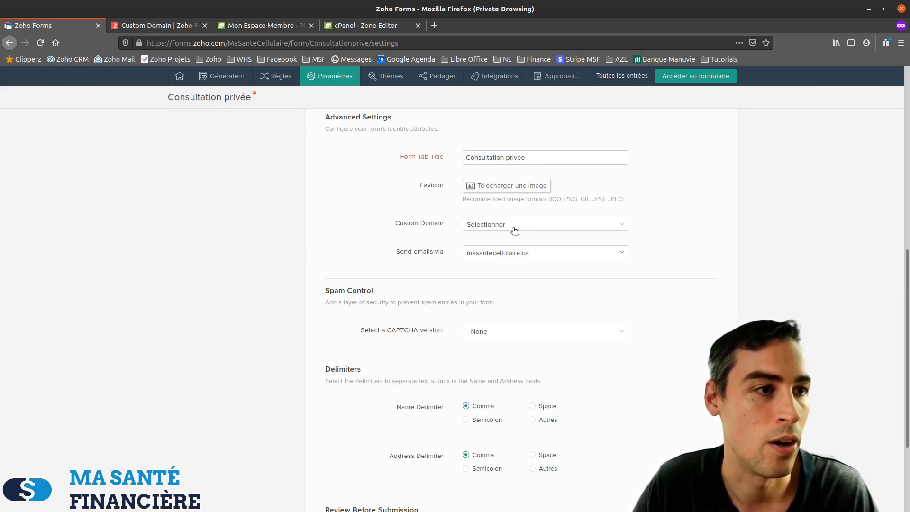
scroll(363, 251, "up", 10)
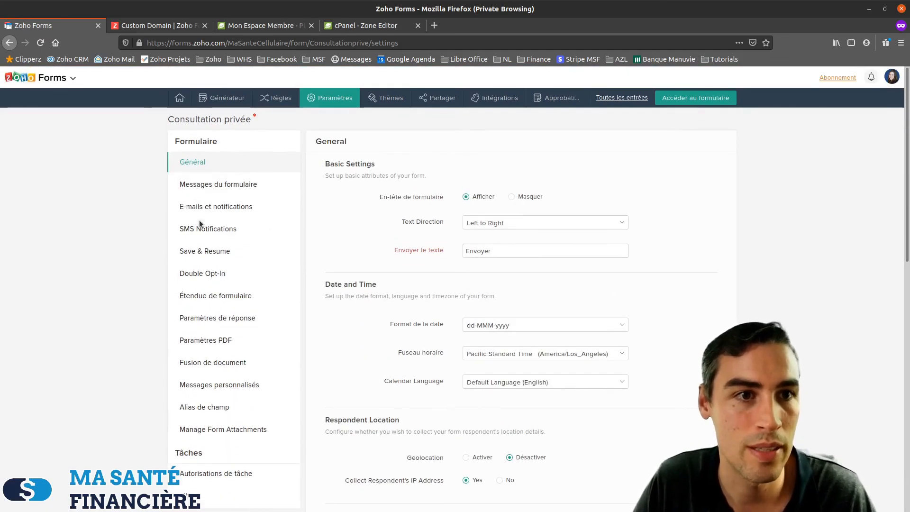
Cancel the unsaved-changes alert and save the sending domain change
left_click(212, 210)
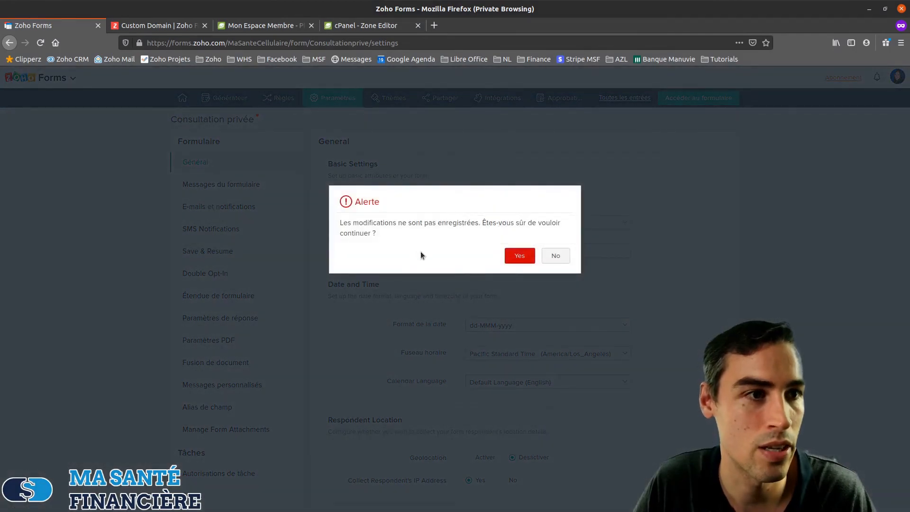
left_click(569, 260)
scroll(365, 463, "down", 15)
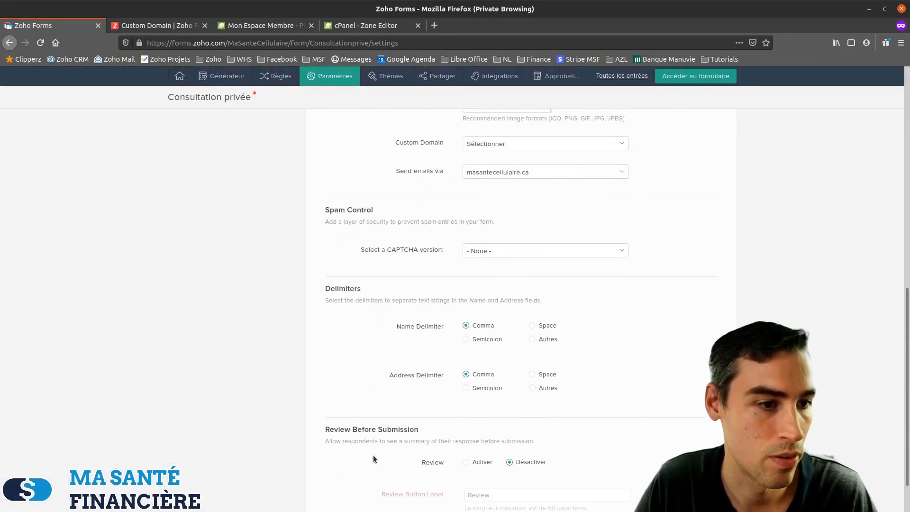
left_click(351, 488)
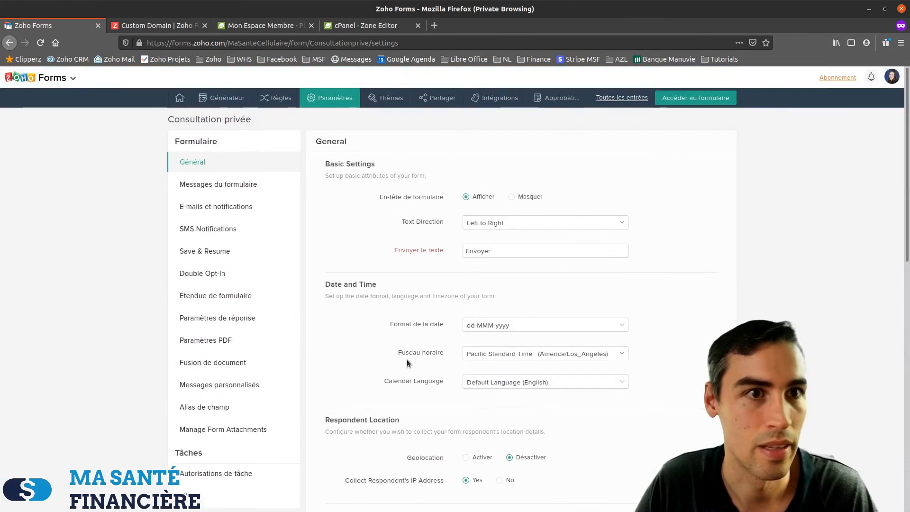
Create the 'My Template' email notification, triggered when a response is Added
left_click(217, 208)
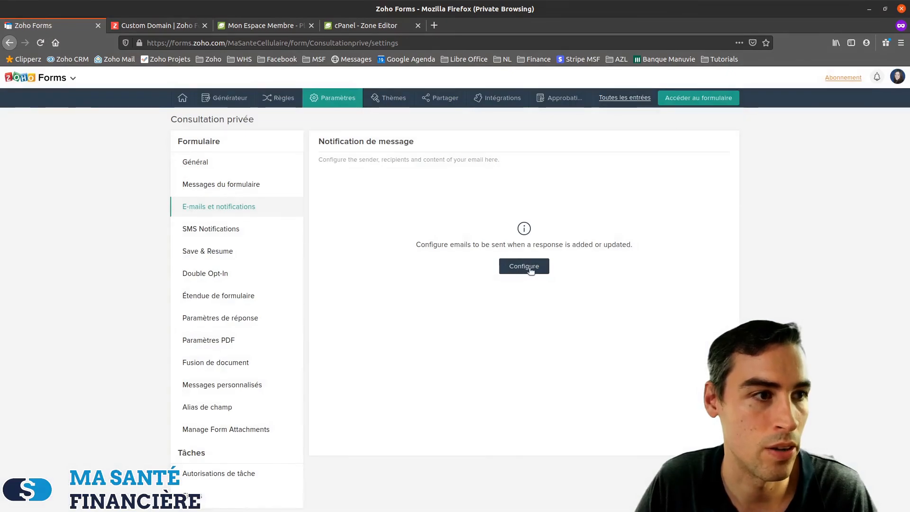
left_click(529, 266)
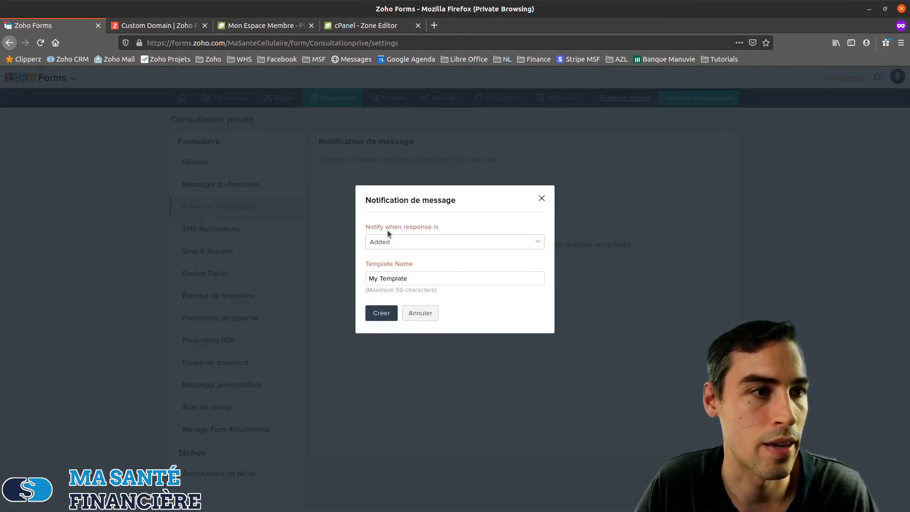
left_click(425, 244)
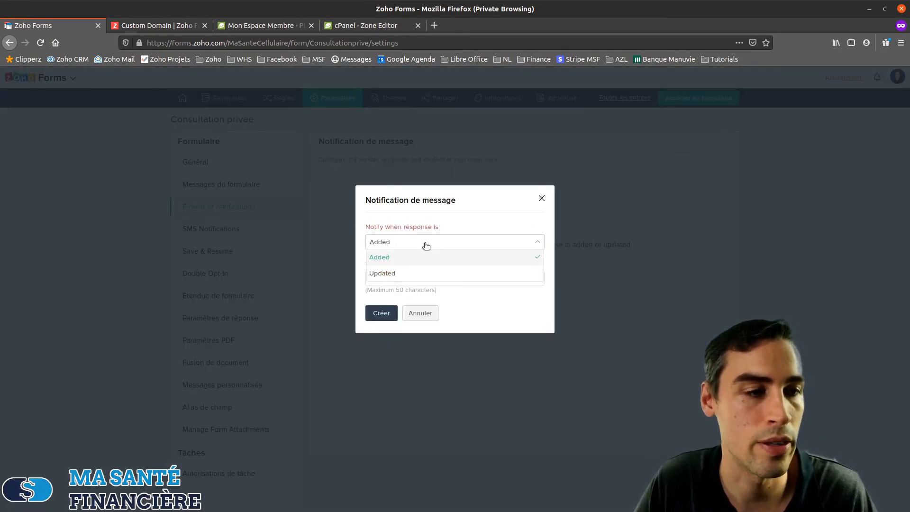
left_click(386, 258)
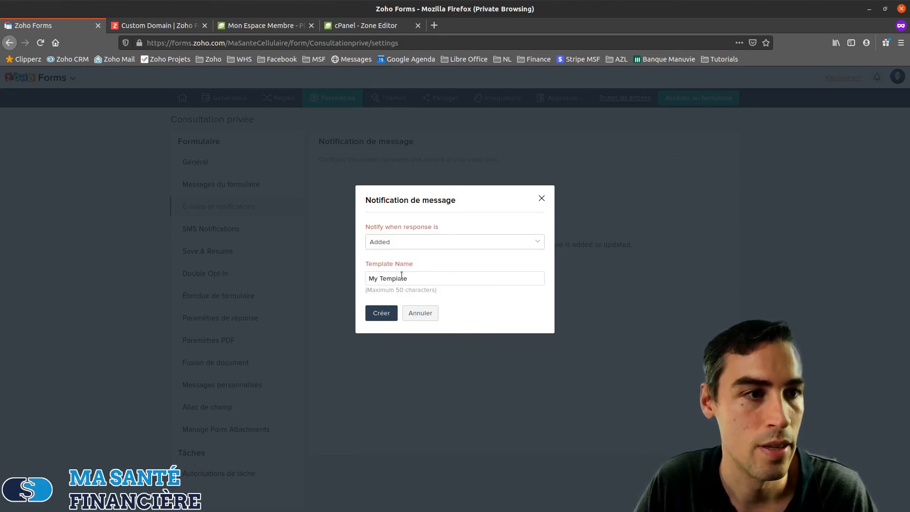
left_click(435, 278)
left_click(385, 317)
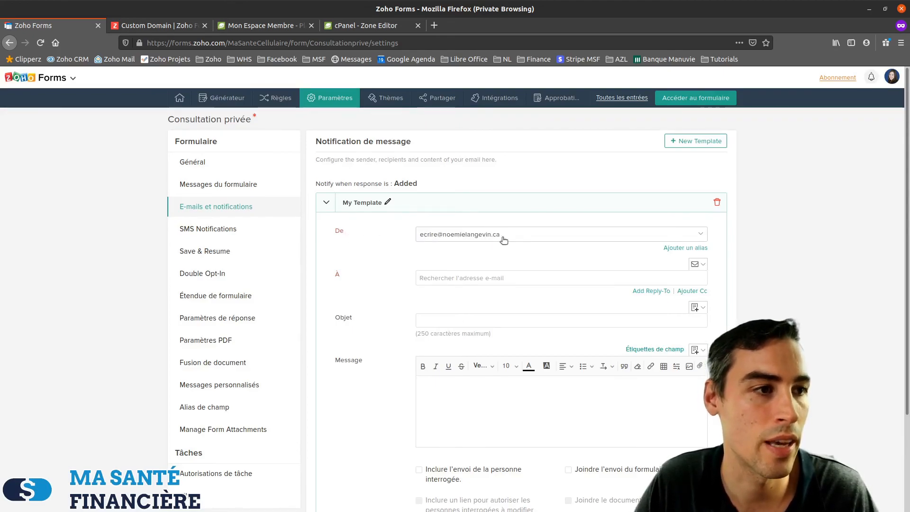
Address the notification to the respondent's Courriel field and drop the business address recipient
left_click(465, 279)
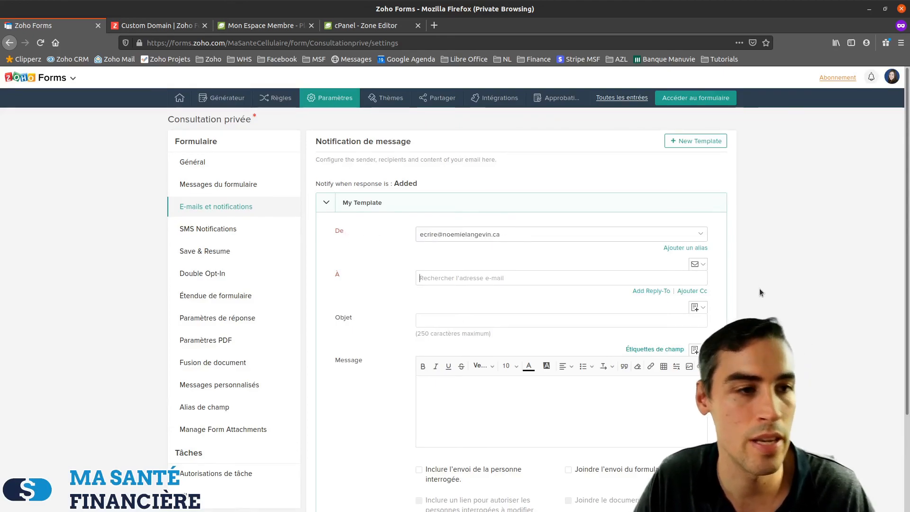
type("ecrire")
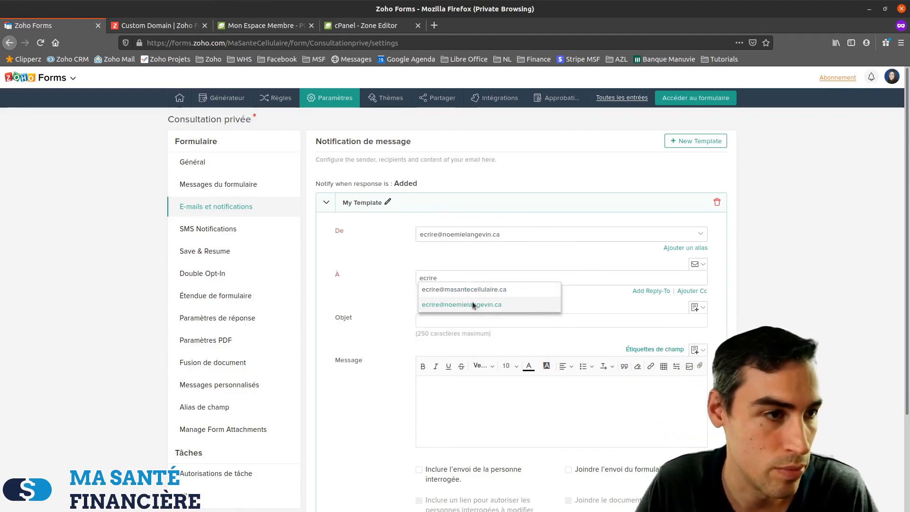
left_click(477, 290)
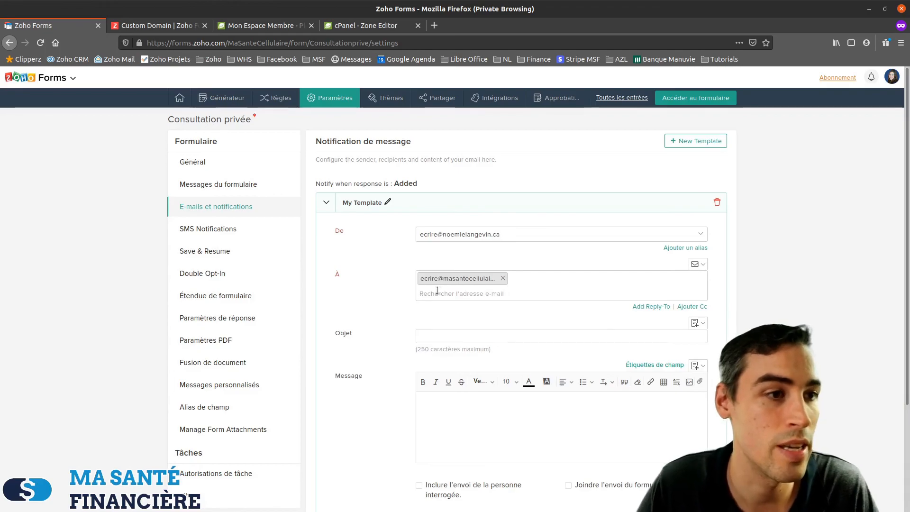
left_click(703, 266)
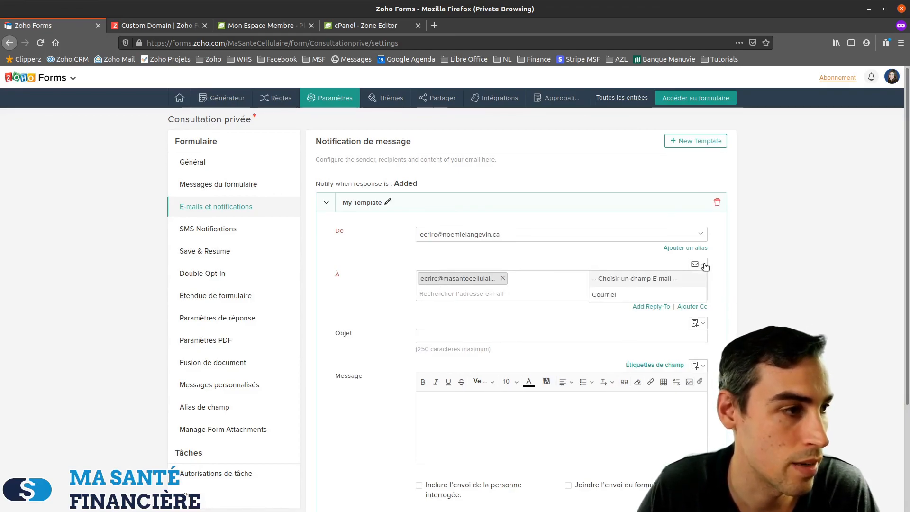
left_click(604, 295)
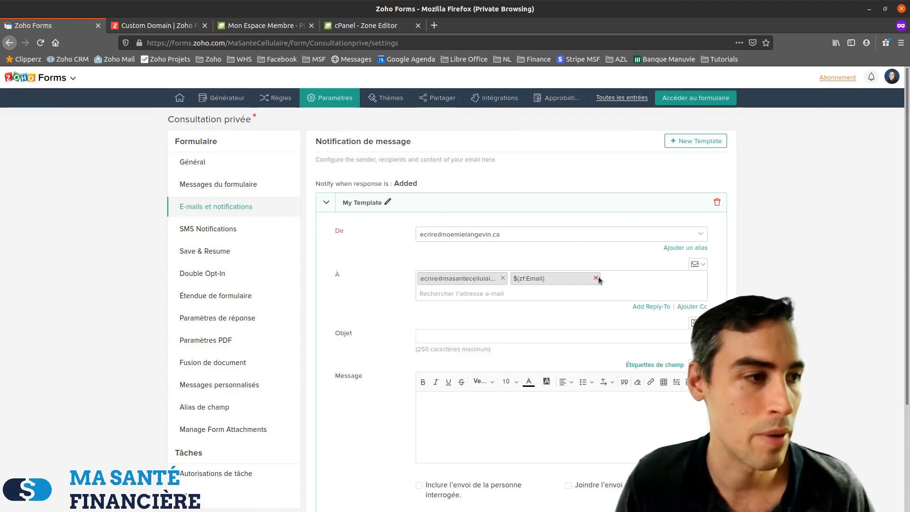
left_click(503, 279)
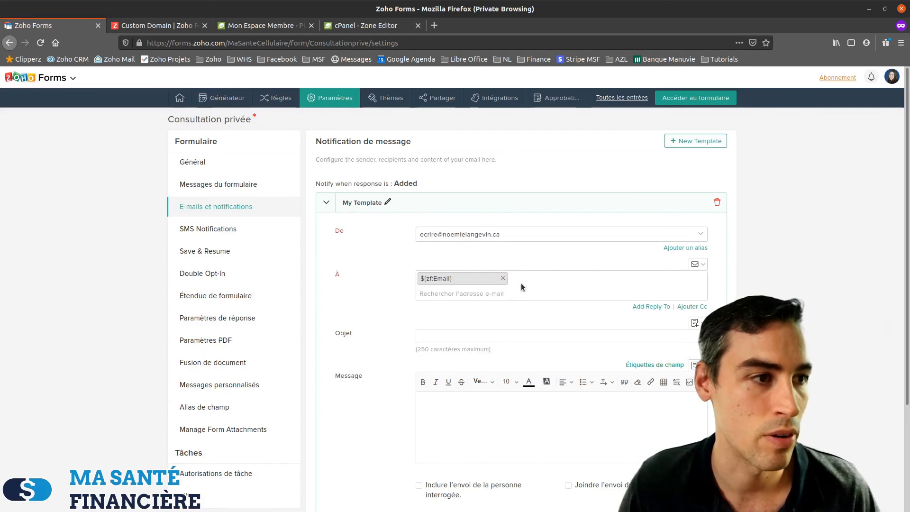
scroll(468, 342, "down", 3)
Set subject 'Merci d'avoir complété le formulaire' and message 'Merci. Je vous contacterai pour la consultation.'
left_click(455, 235)
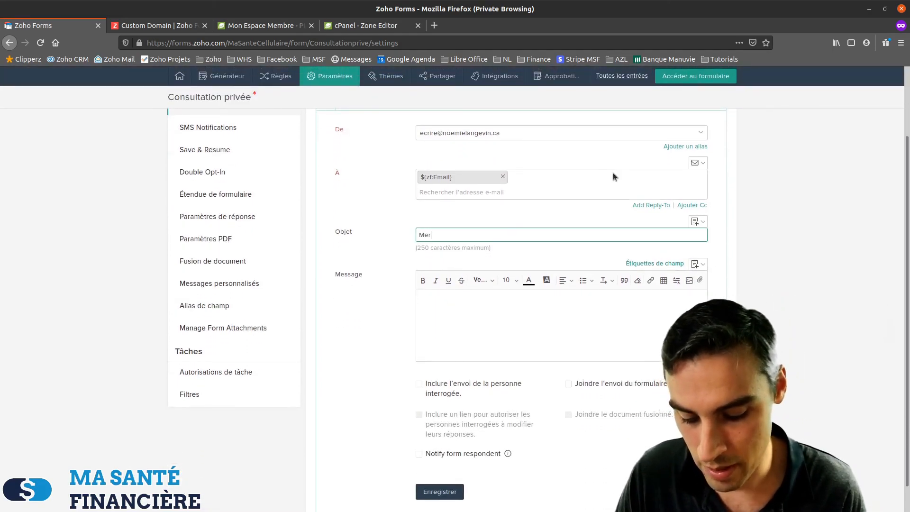
type("Merci d'avoir complété")
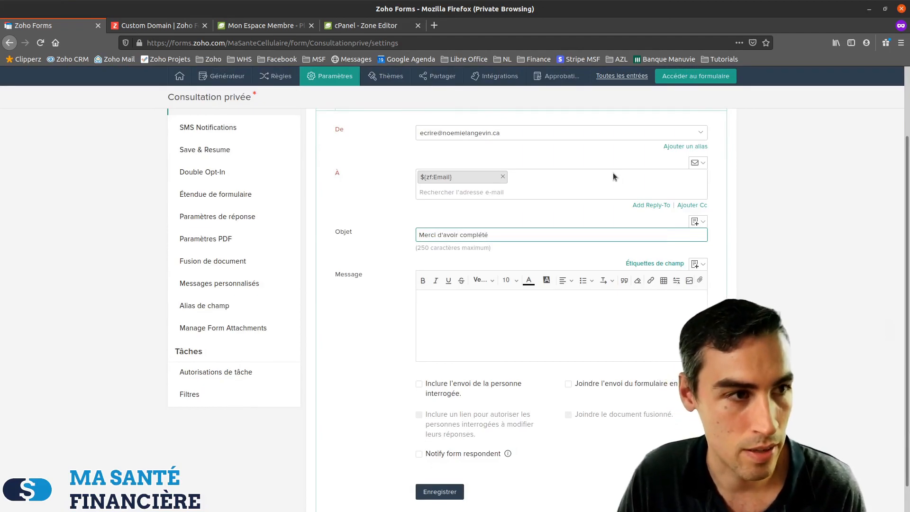
type(" le form")
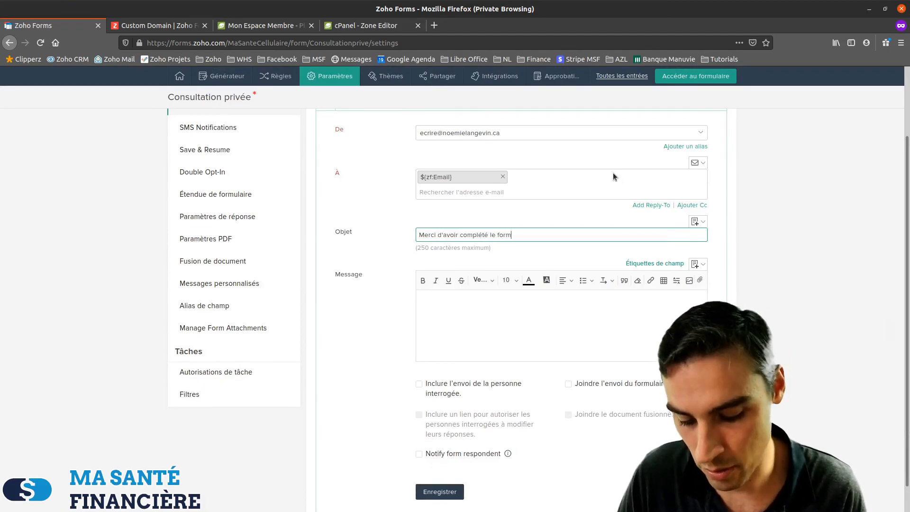
type("ulaire")
left_click(456, 308)
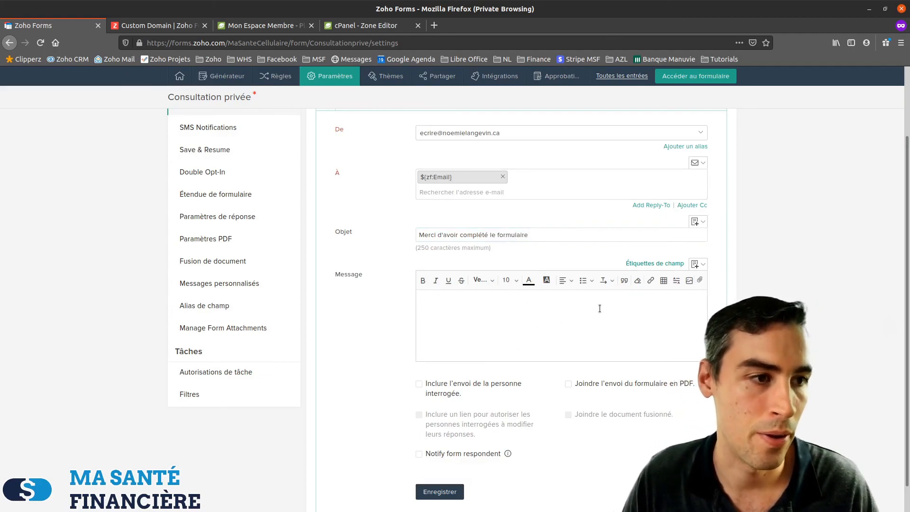
type("Merci. Je vous contacterai pour la consultation")
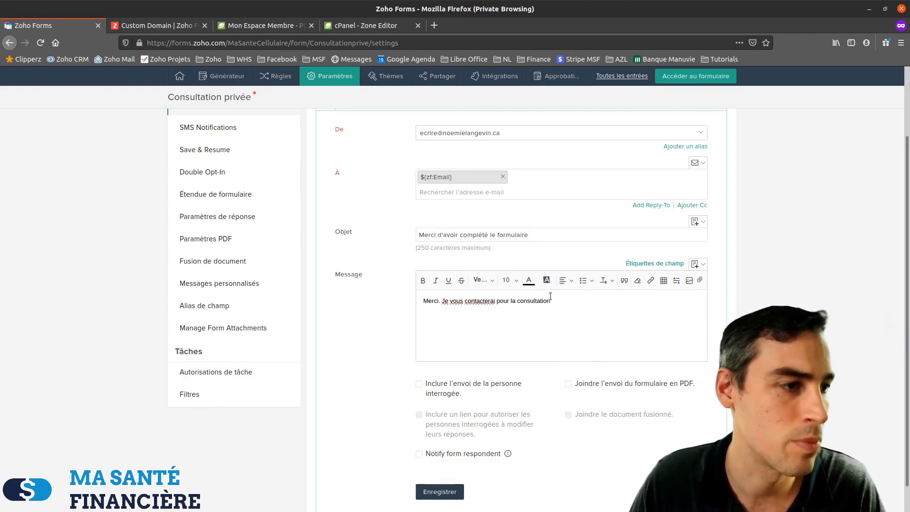
type(".")
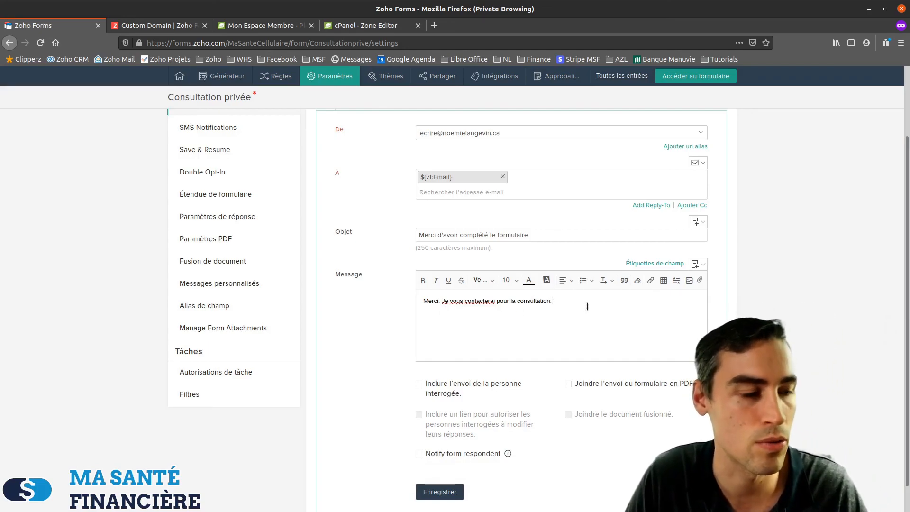
scroll(587, 307, "down", 1)
scroll(588, 306, "up", 4)
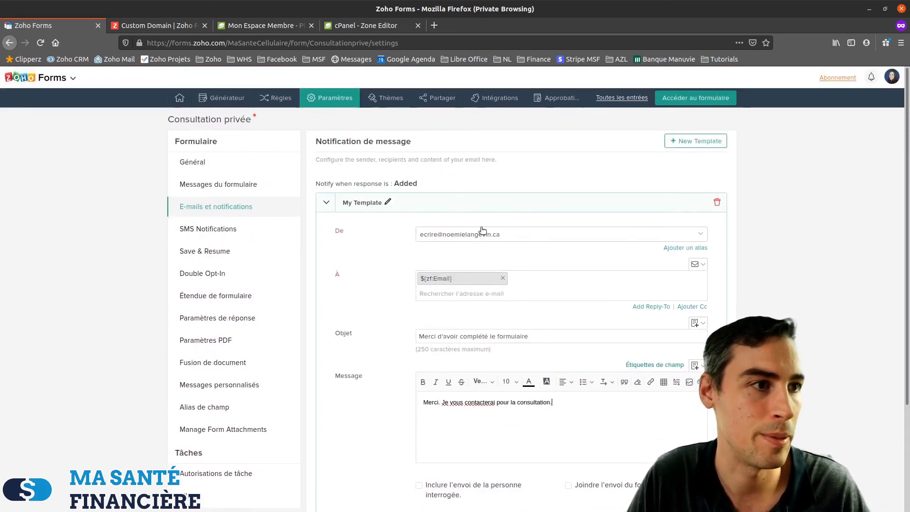
Choose the other business address as the De sender
scroll(610, 317, "down", 3)
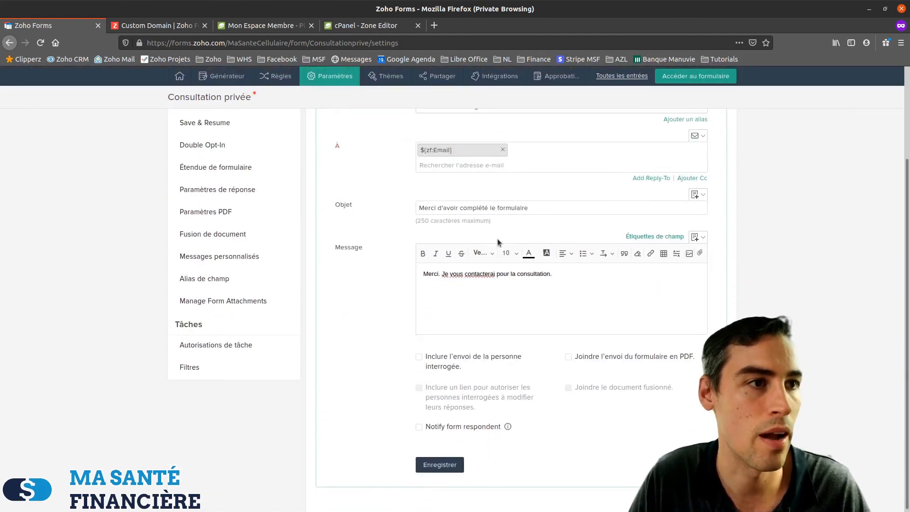
scroll(497, 242, "up", 2)
scroll(455, 239, "down", 1)
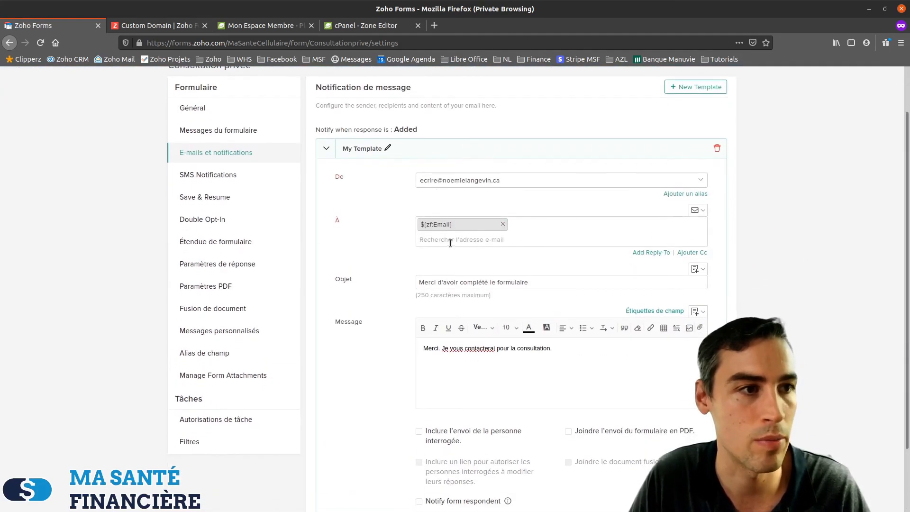
scroll(541, 353, "down", 2)
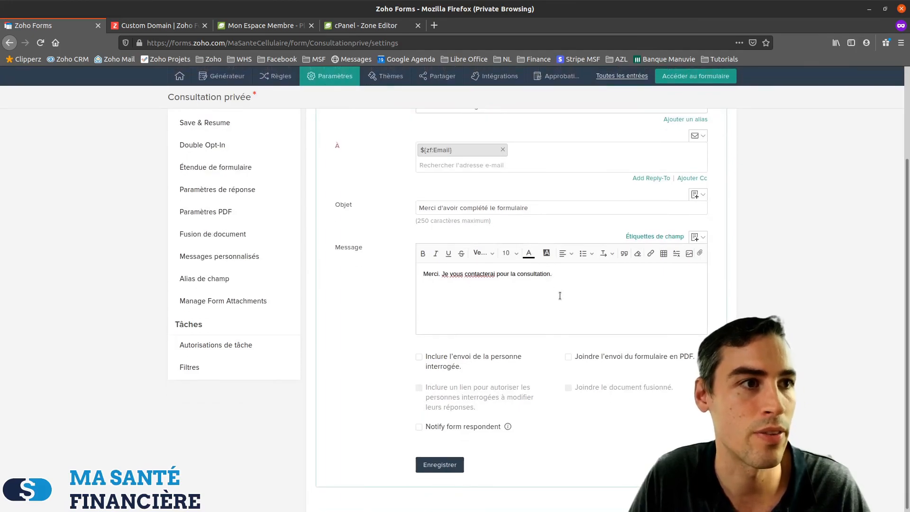
scroll(482, 173, "up", 1)
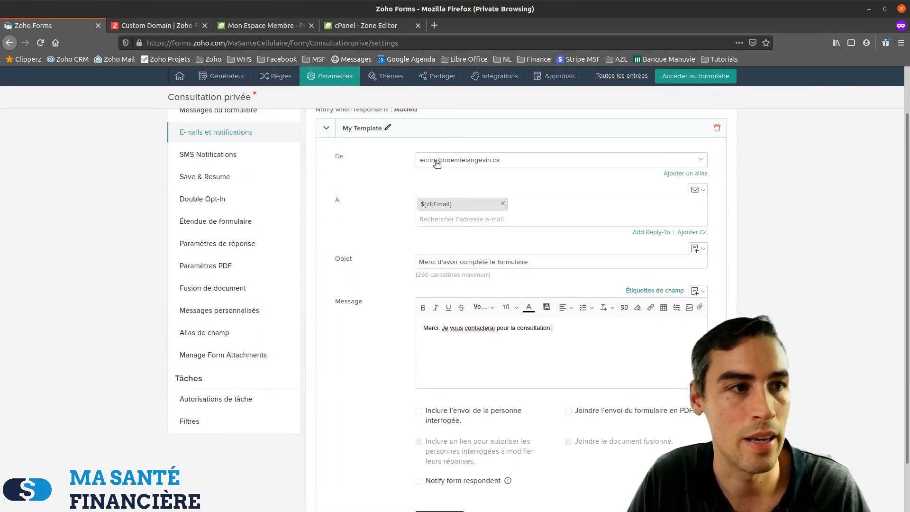
left_click(501, 163)
left_click(503, 174)
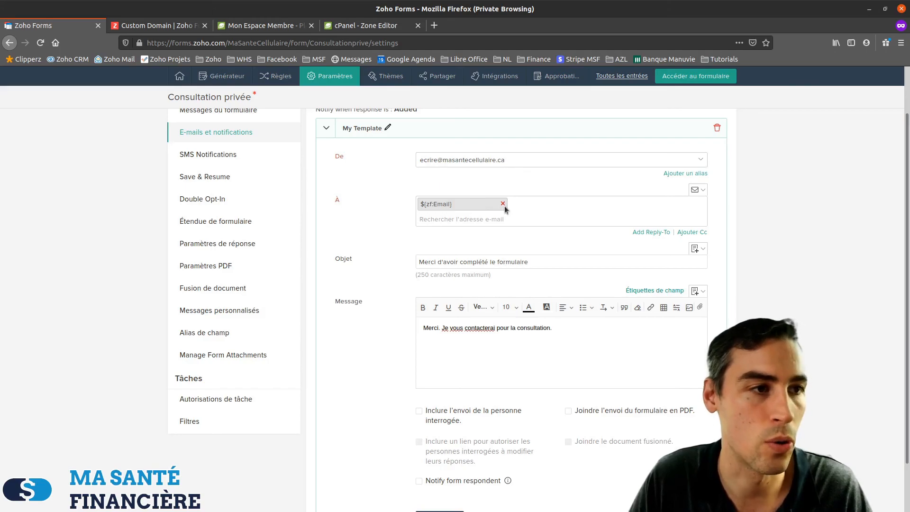
Save the My Template notification so it becomes active
scroll(463, 275, "down", 2)
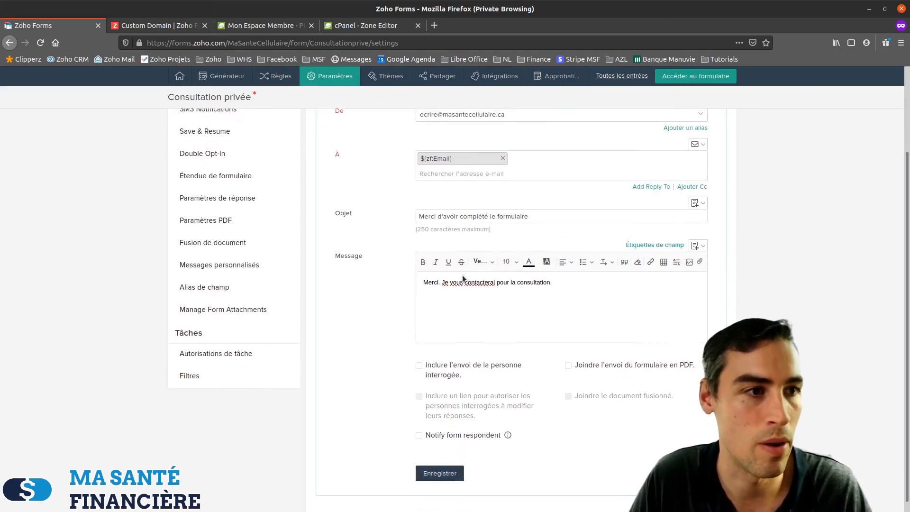
left_click(433, 466)
scroll(359, 340, "up", 2)
scroll(358, 340, "up", 2)
scroll(522, 275, "down", 1)
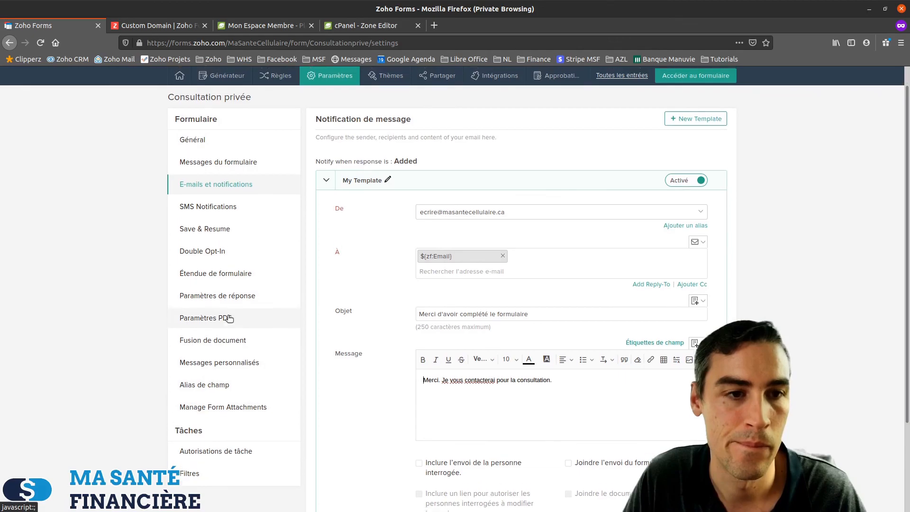
scroll(226, 313, "up", 1)
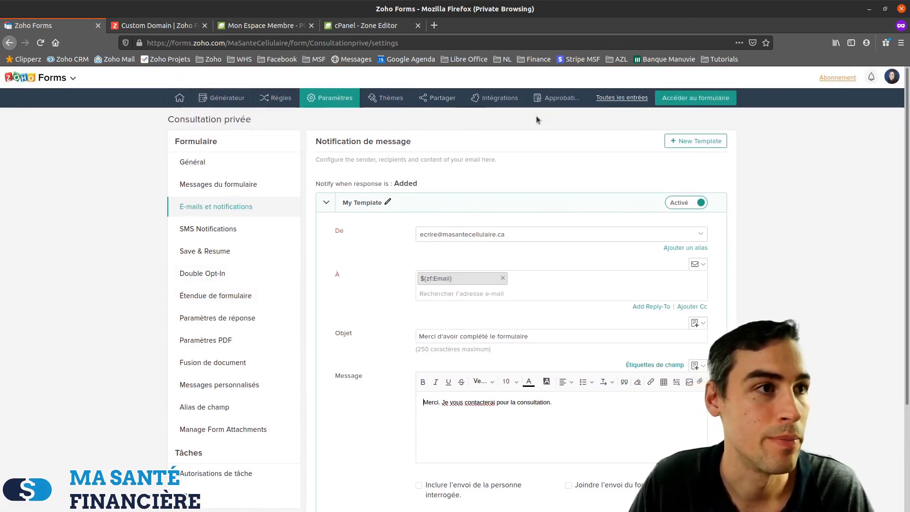
Start a Zoho CRM integration, trying the Prospects module before choosing Contacts
left_click(497, 101)
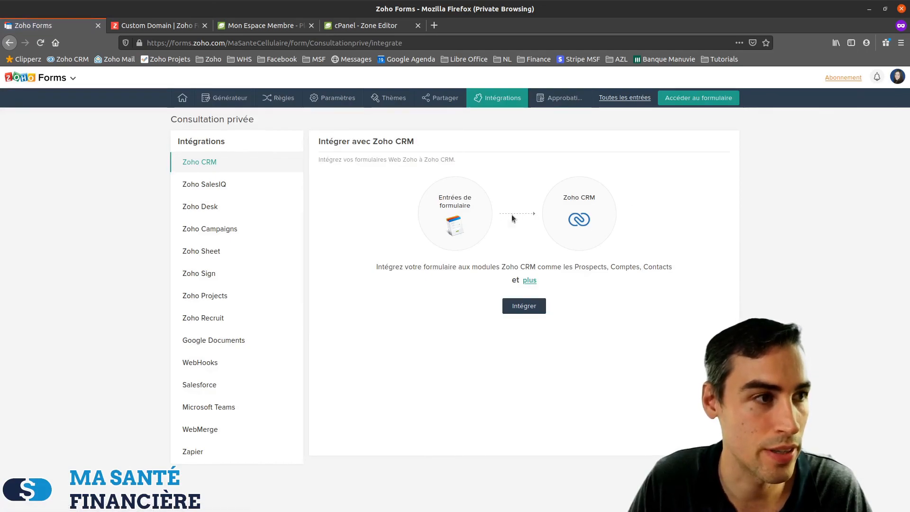
left_click(522, 308)
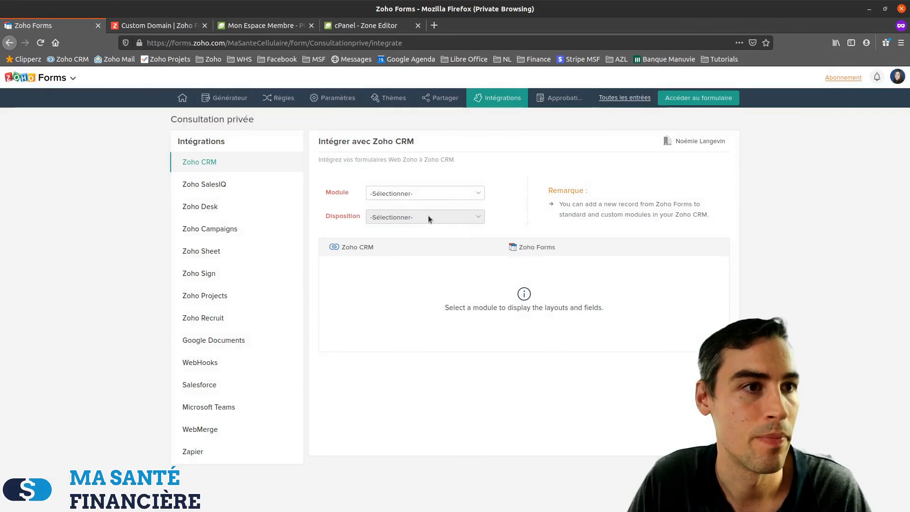
left_click(387, 196)
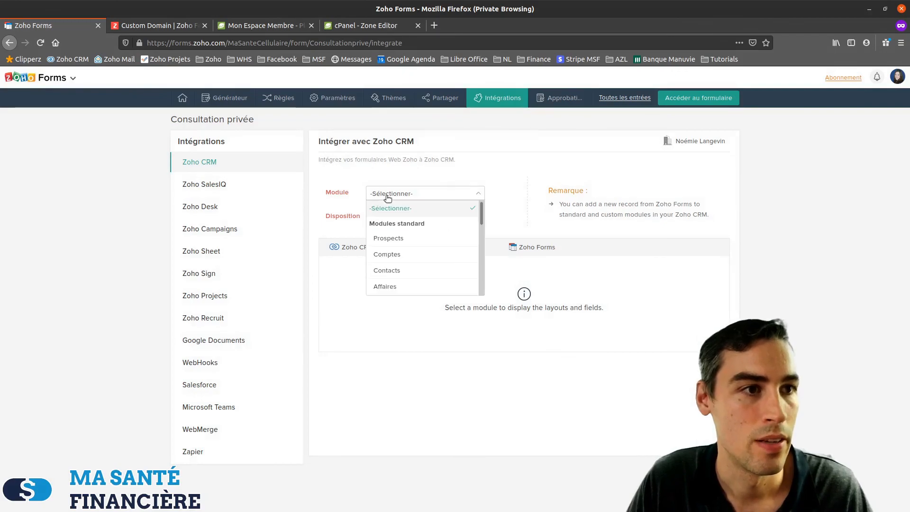
left_click(399, 241)
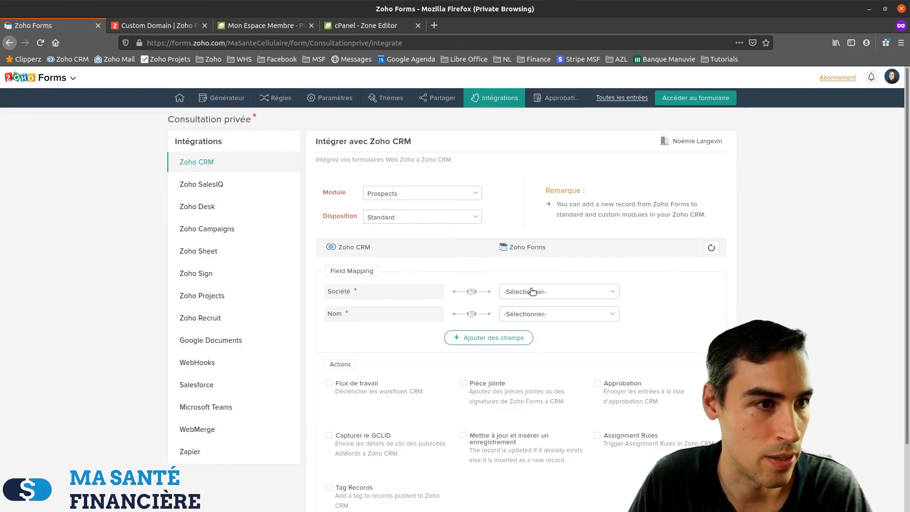
left_click(552, 294)
left_click(400, 298)
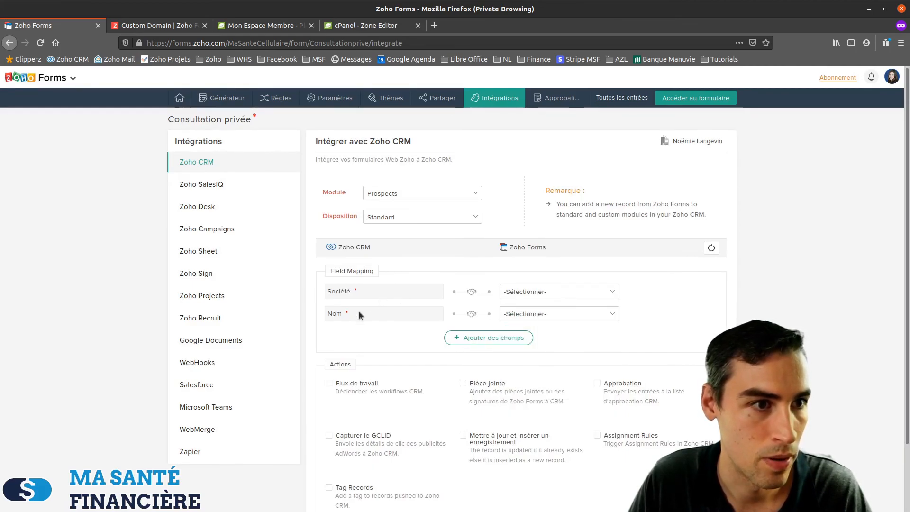
left_click(547, 291)
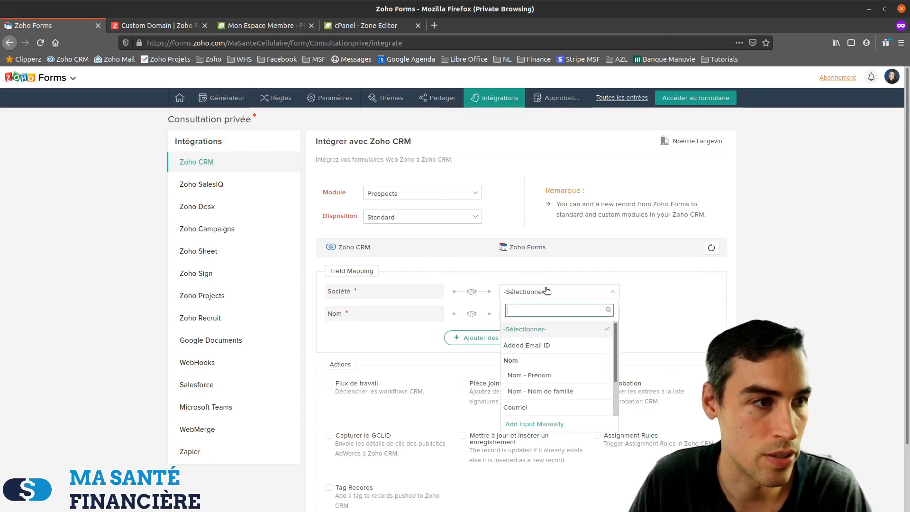
scroll(582, 332, "down", 2)
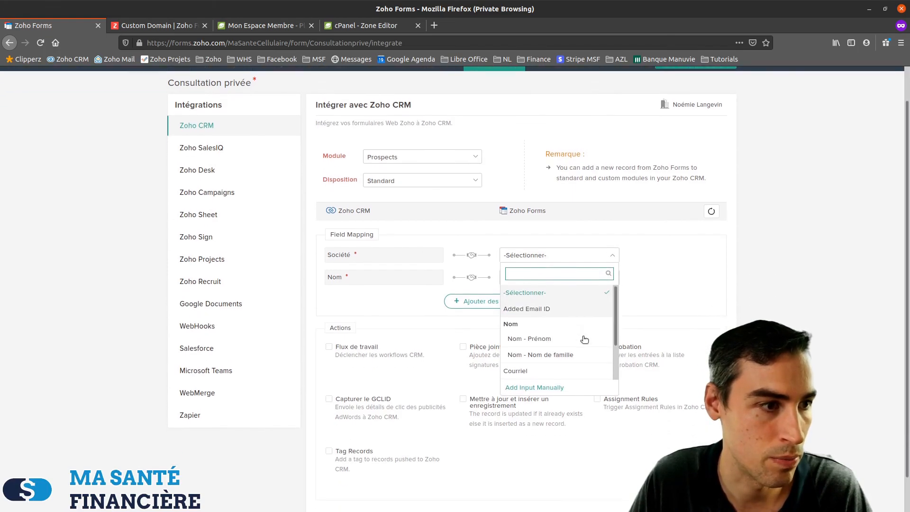
left_click_drag(617, 316, 613, 264)
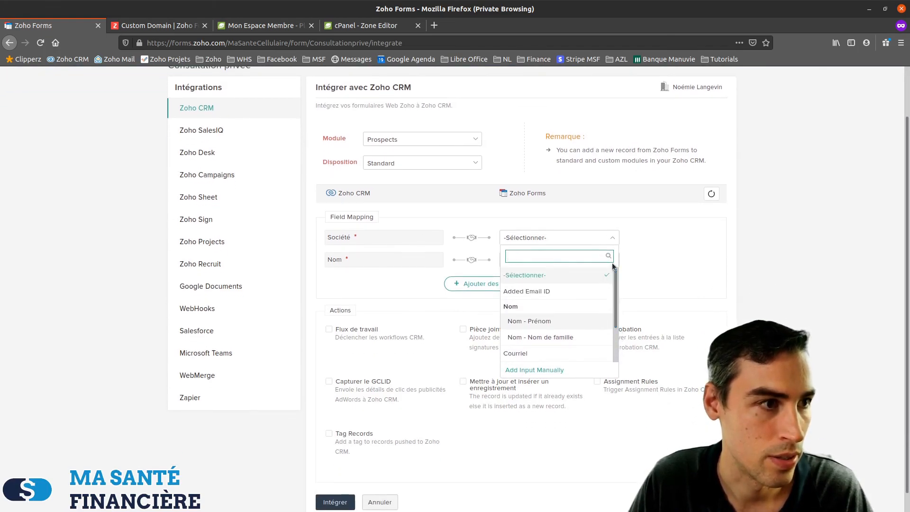
left_click(562, 281)
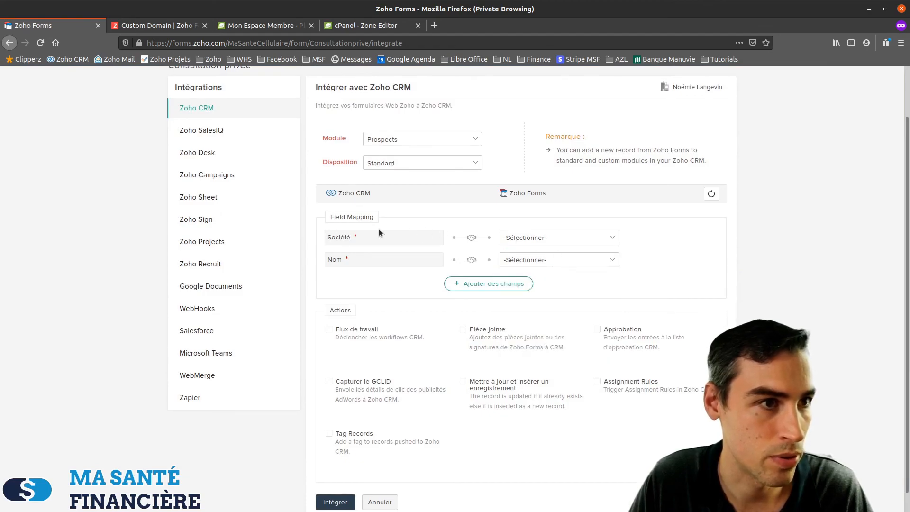
left_click(426, 145)
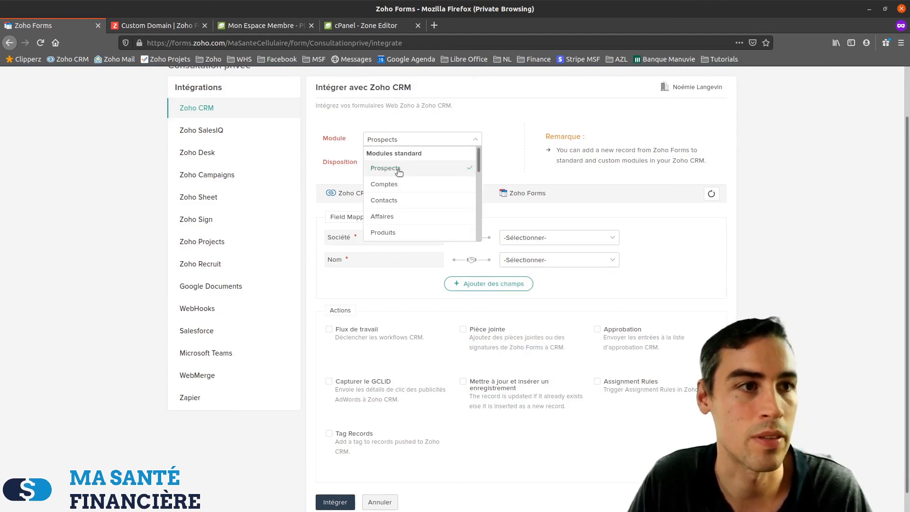
left_click(393, 201)
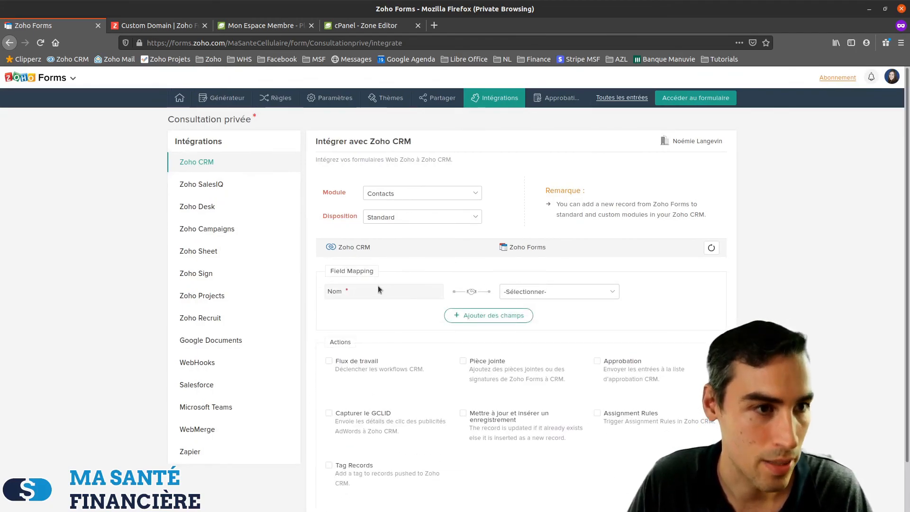
Map Nom to Nom - Nom de famille and Prénom to Nom - Prénom
left_click(544, 291)
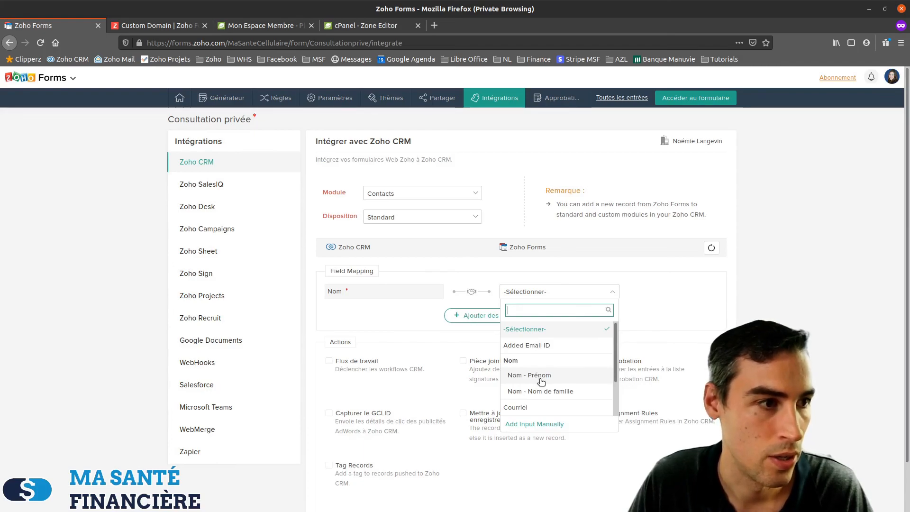
left_click(422, 301)
left_click(496, 316)
left_click(407, 314)
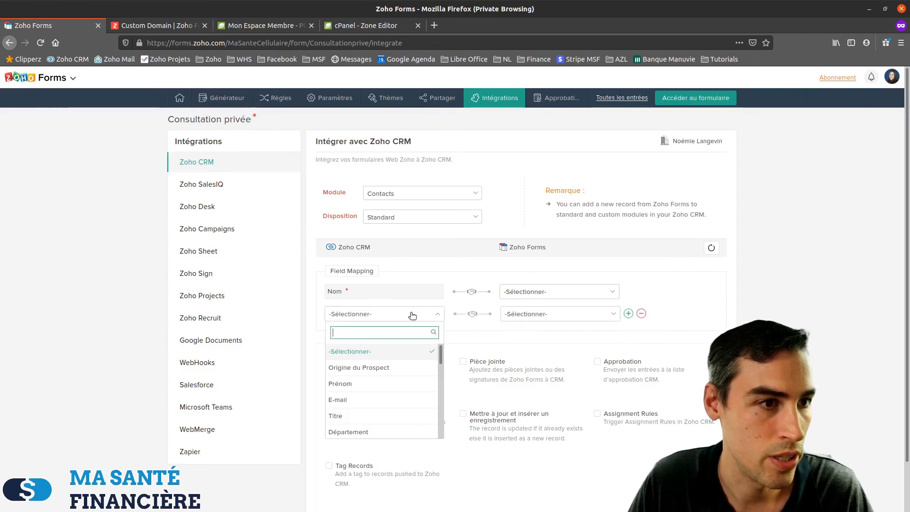
scroll(361, 375, "down", 1)
left_click(354, 361)
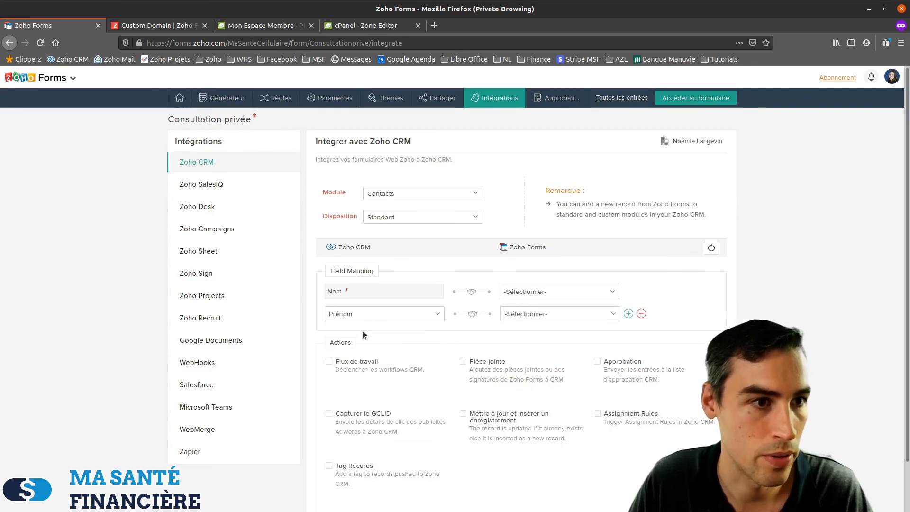
left_click(545, 292)
left_click(539, 390)
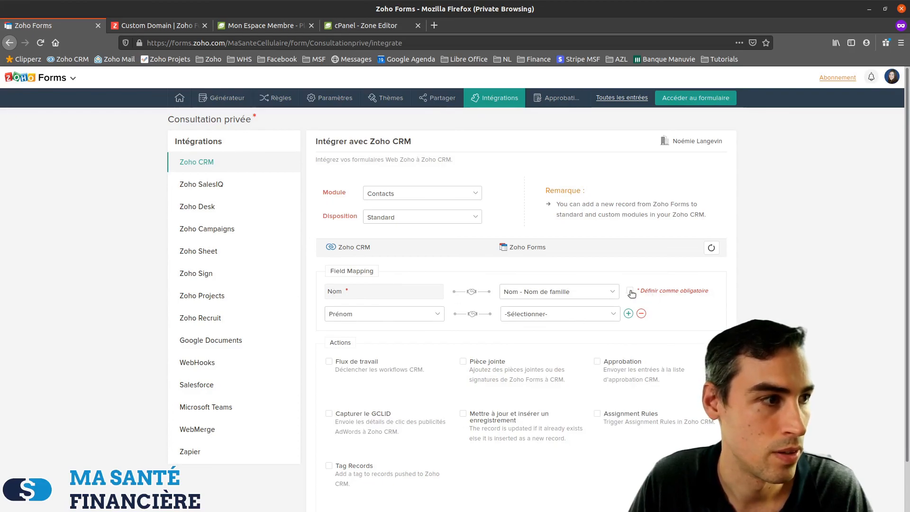
left_click(565, 314)
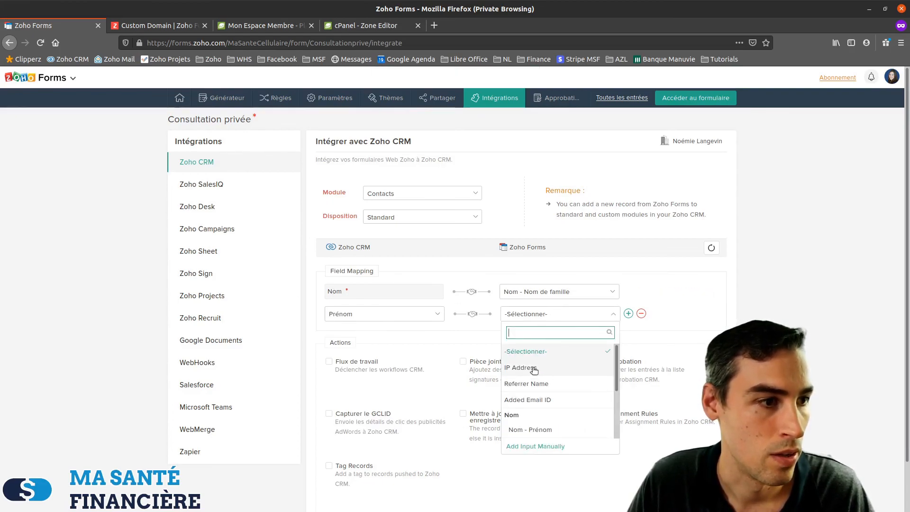
left_click(541, 430)
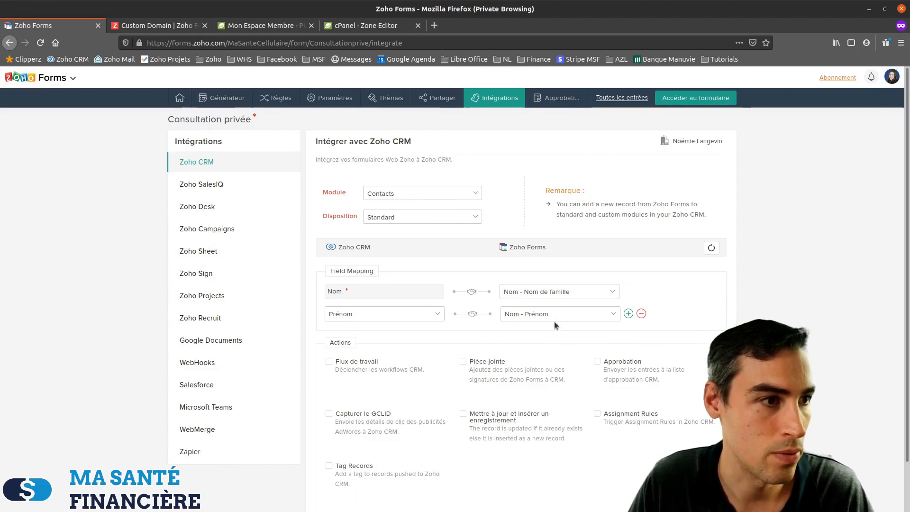
Add a third mapping row sending E-mail to the CRM Courriel field
left_click(628, 313)
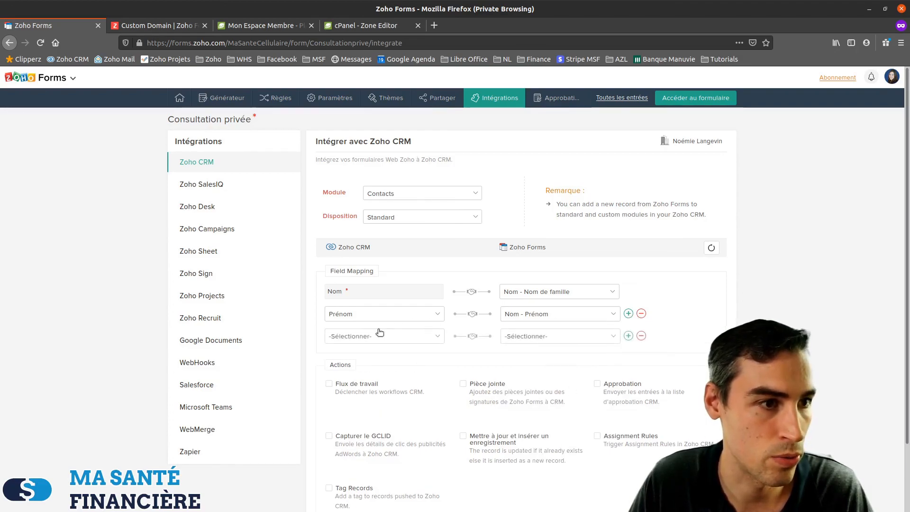
left_click(379, 336)
left_click(349, 406)
left_click(527, 336)
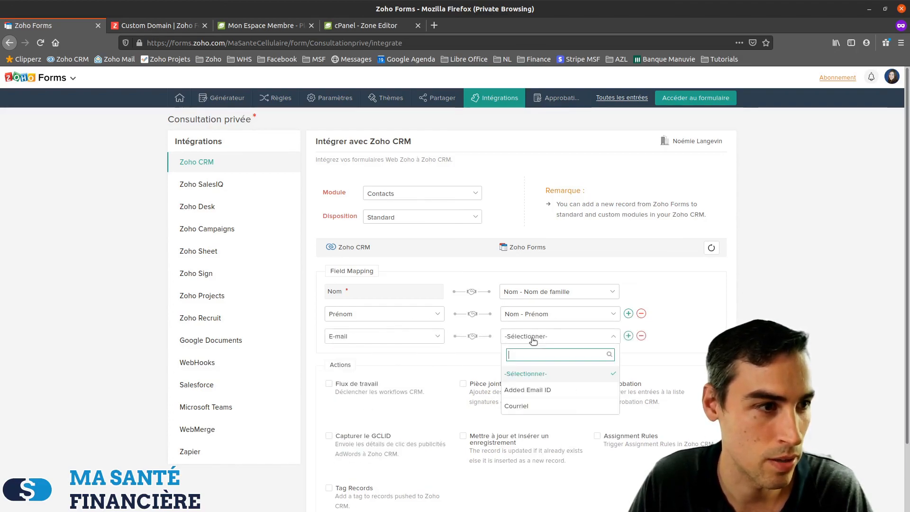
left_click(517, 406)
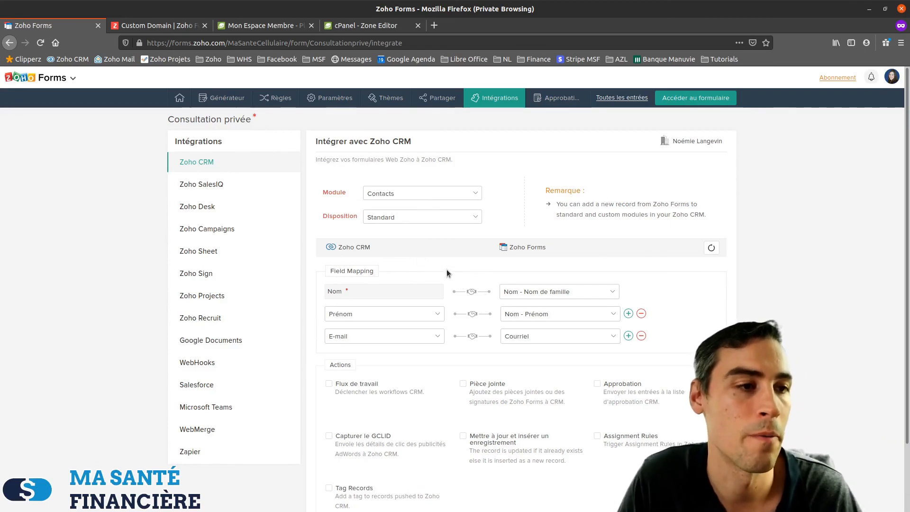
scroll(446, 269, "down", 2)
scroll(448, 246, "up", 1)
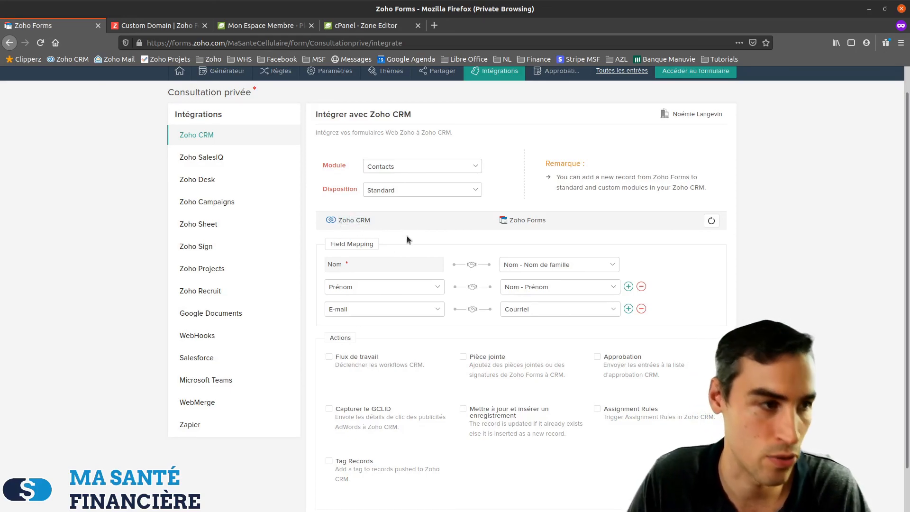
scroll(434, 328, "down", 2)
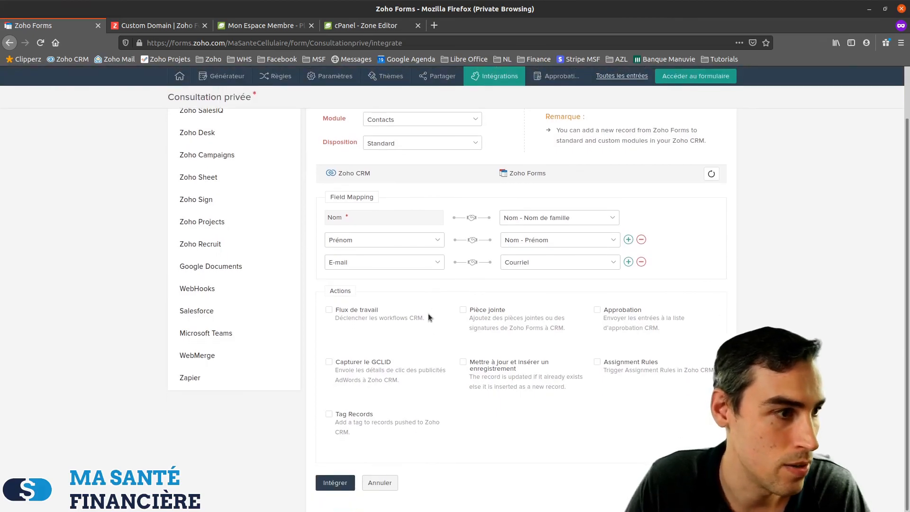
Enable 'Mettre à jour et insérer un enregistrement' keyed on E-mail and save the CRM integration
left_click(464, 366)
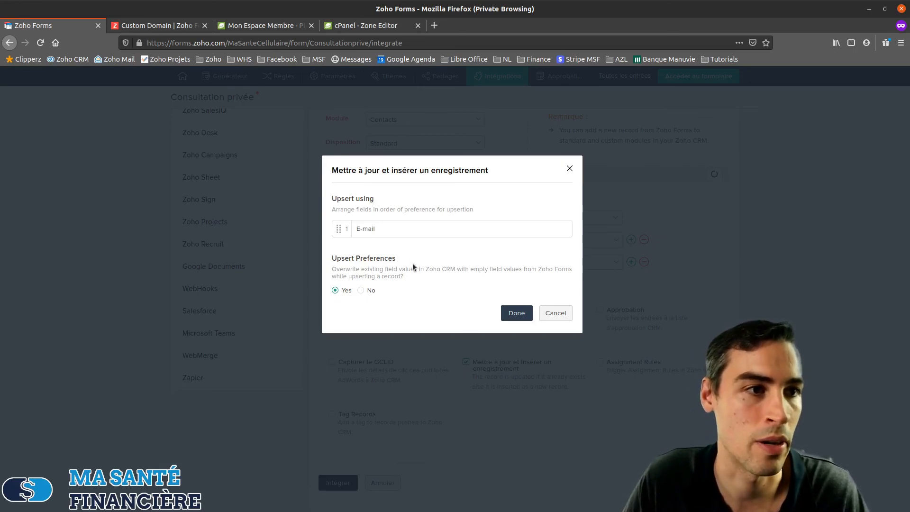
left_click_drag(337, 201, 376, 225)
left_click(376, 226)
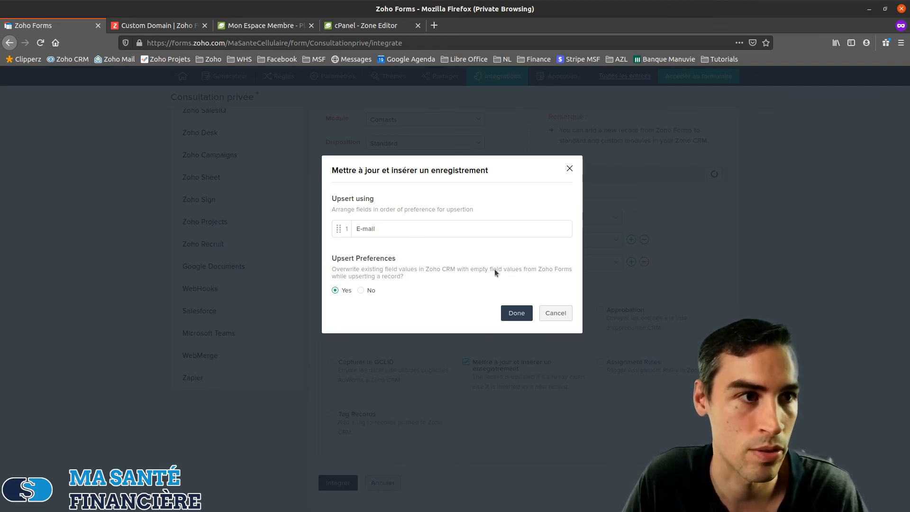
left_click(516, 315)
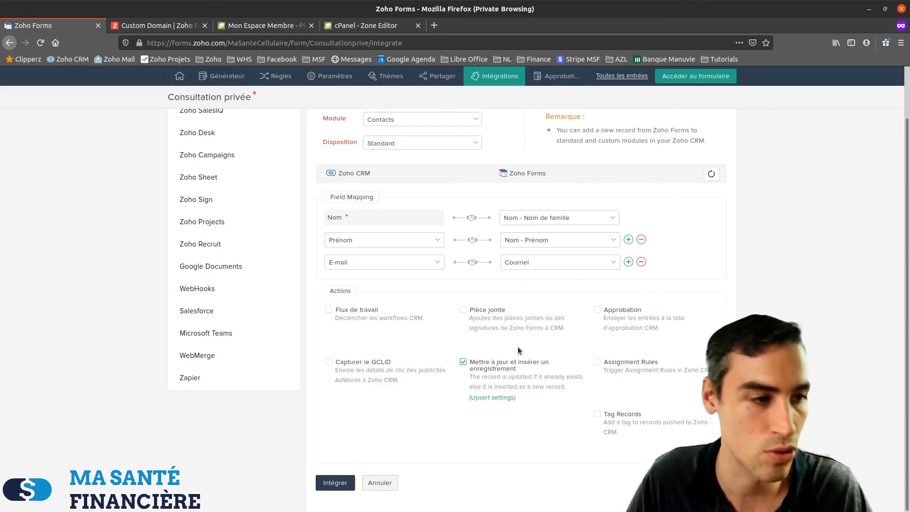
left_click(341, 487)
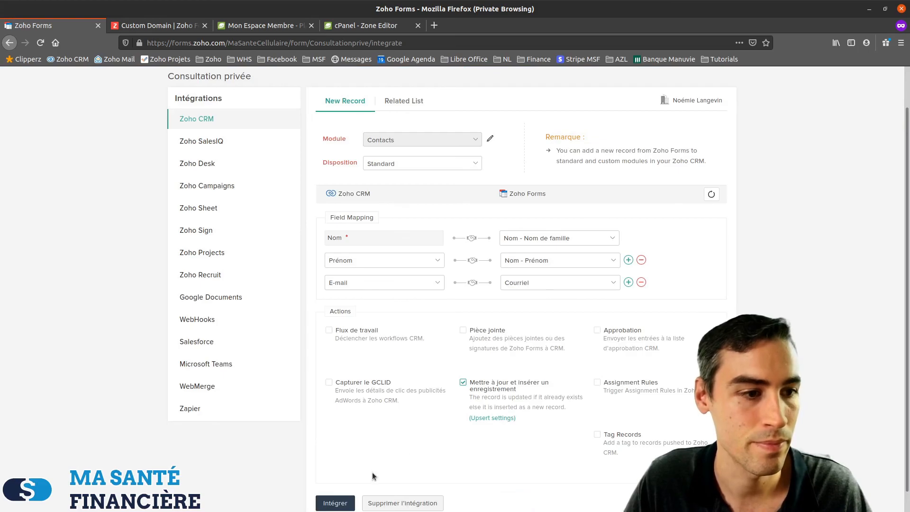
scroll(372, 439, "up", 2)
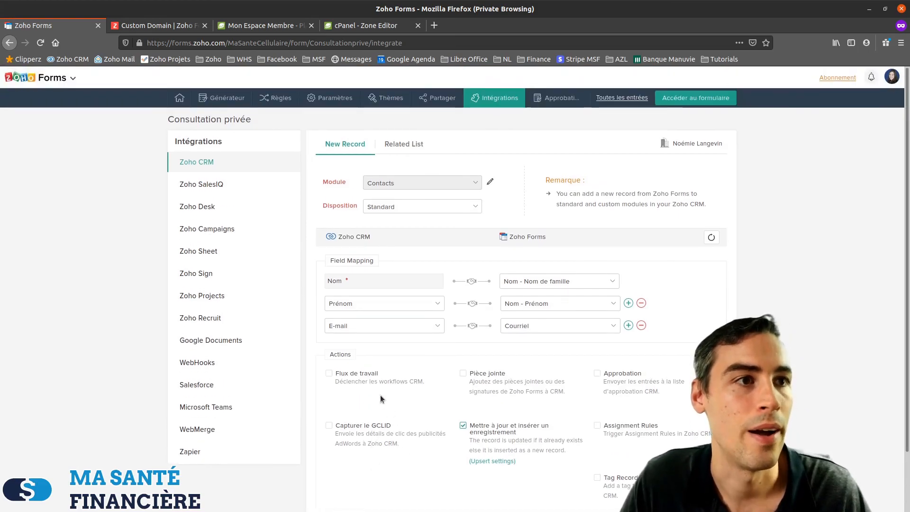
In Customize Form, give the page background the plain pattern with a No Fill colour
left_click(384, 99)
scroll(340, 264, "down", 1)
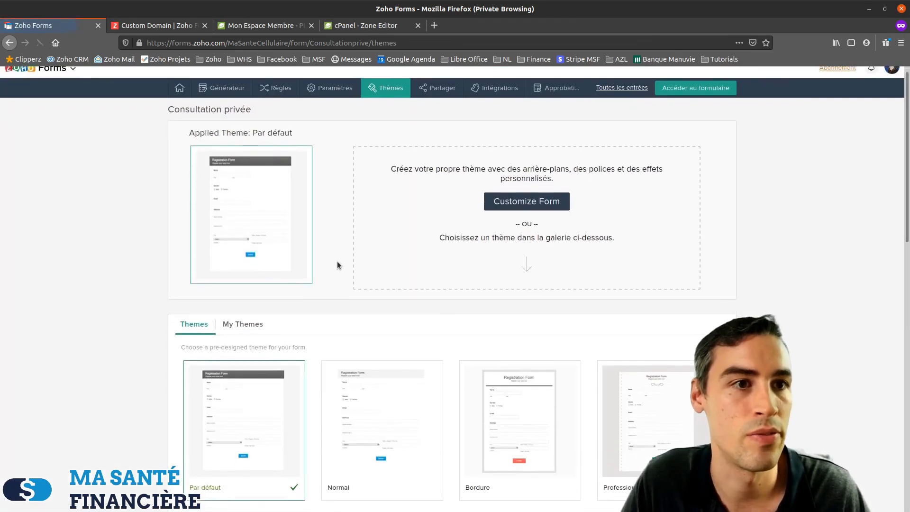
scroll(366, 262, "down", 3)
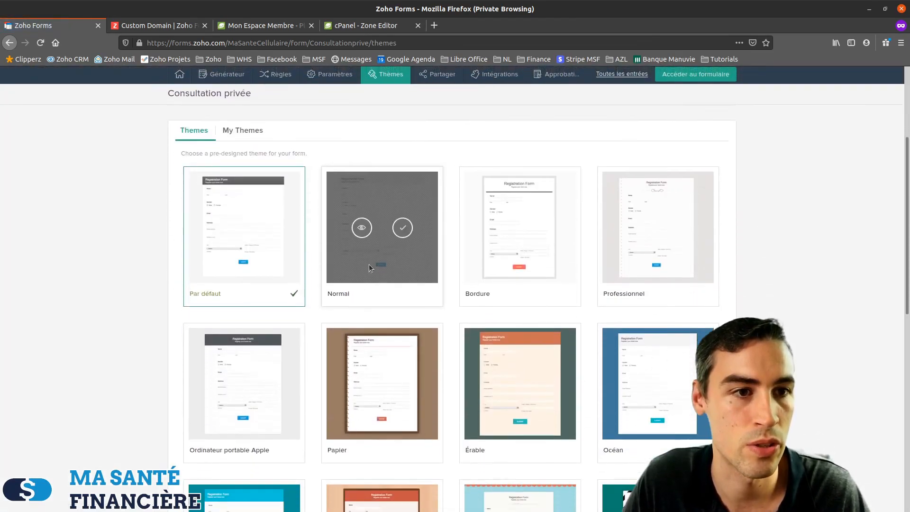
scroll(286, 354, "up", 3)
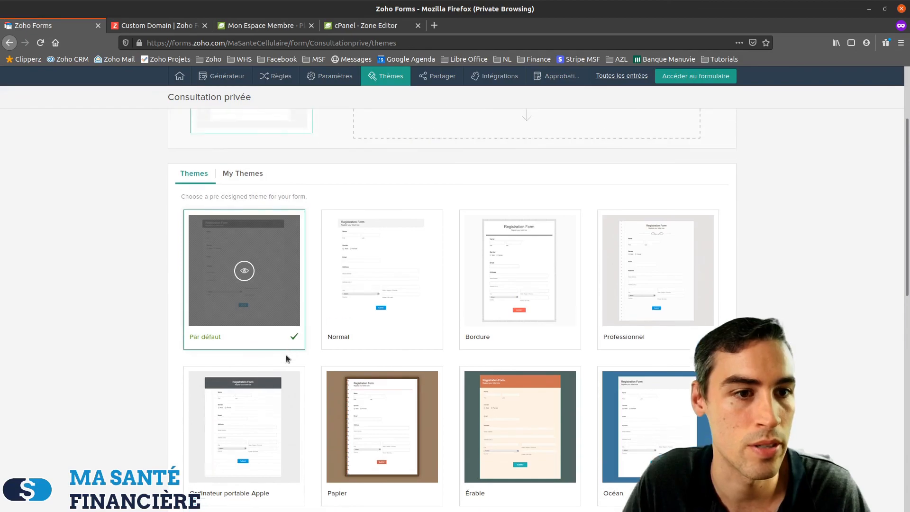
scroll(339, 334, "up", 2)
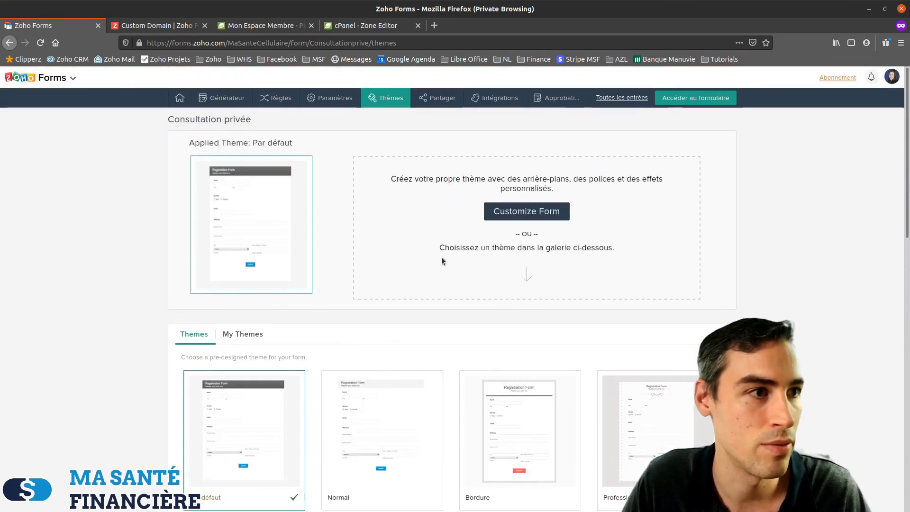
left_click(520, 215)
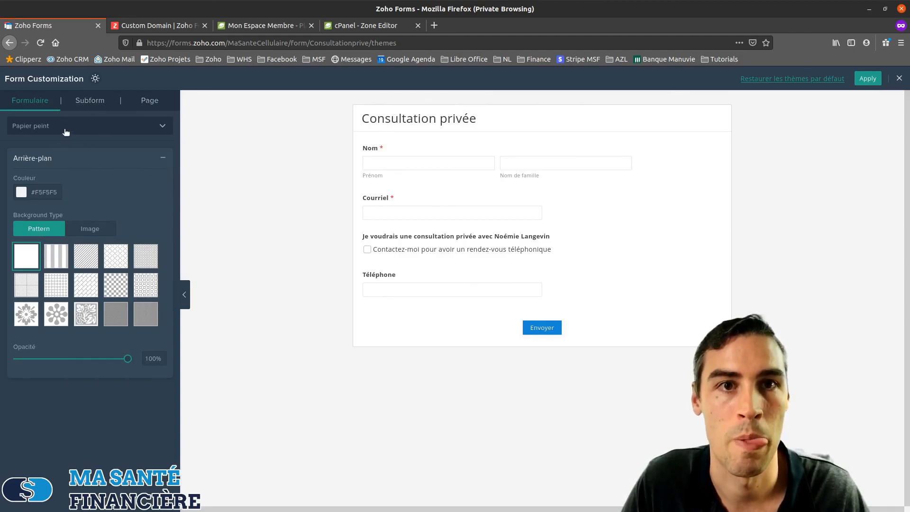
left_click(61, 254)
left_click(89, 285)
left_click(25, 256)
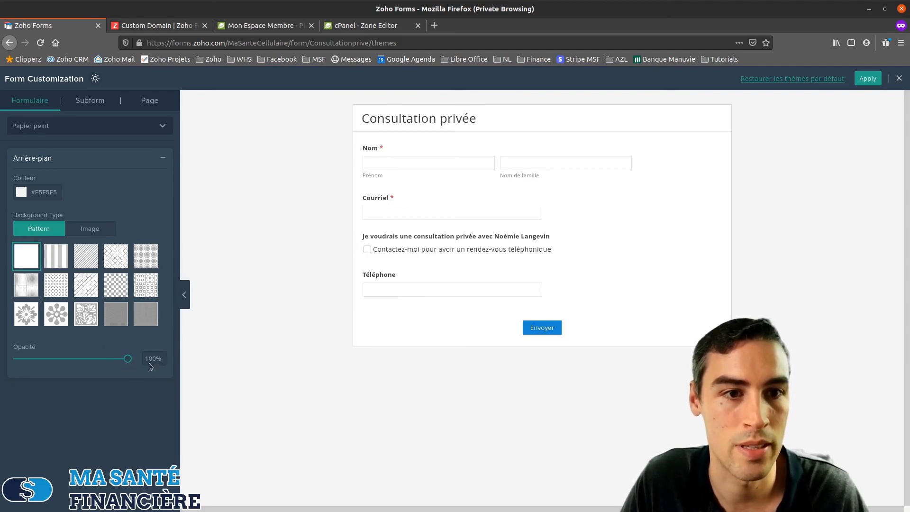
left_click(51, 193)
left_click(41, 205)
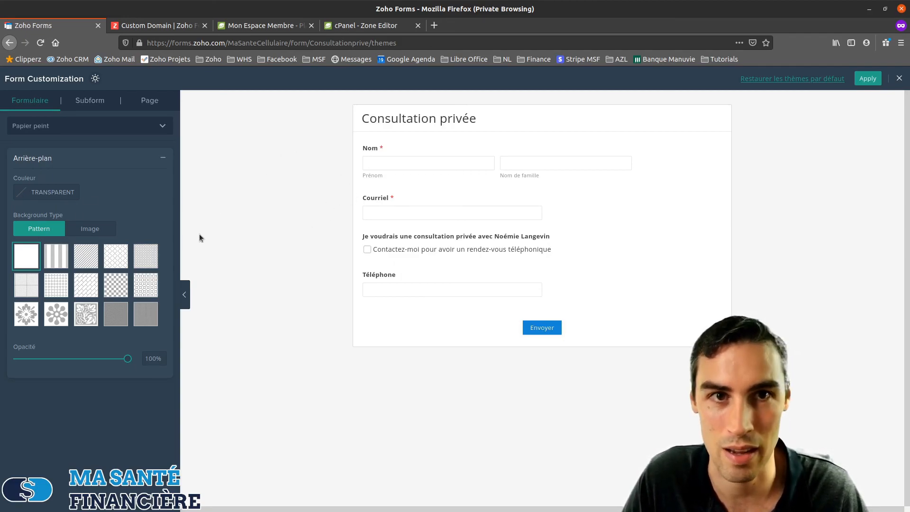
left_click(119, 134)
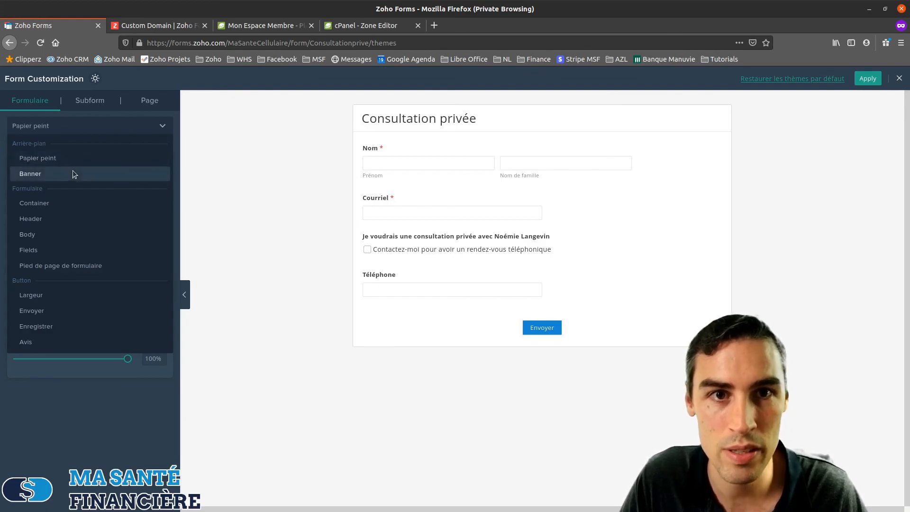
Give the form Header a cyan background and remove its border
left_click(48, 221)
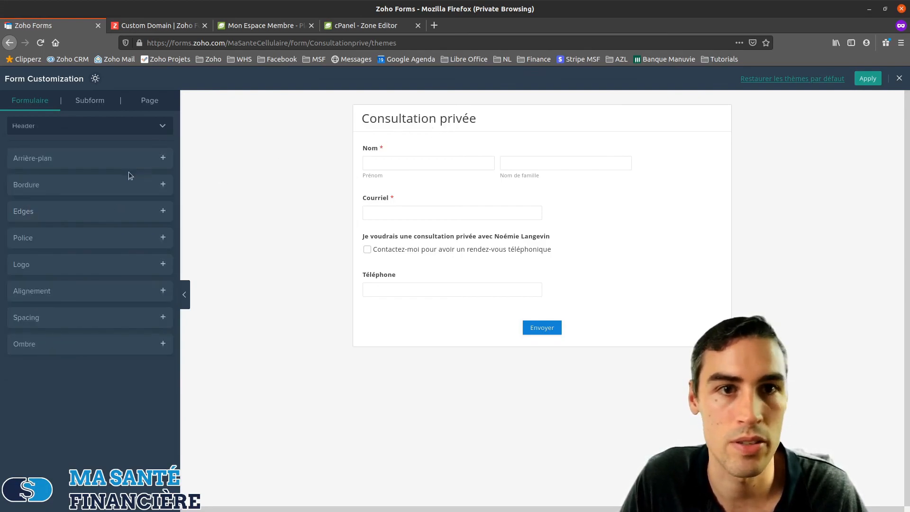
left_click(105, 157)
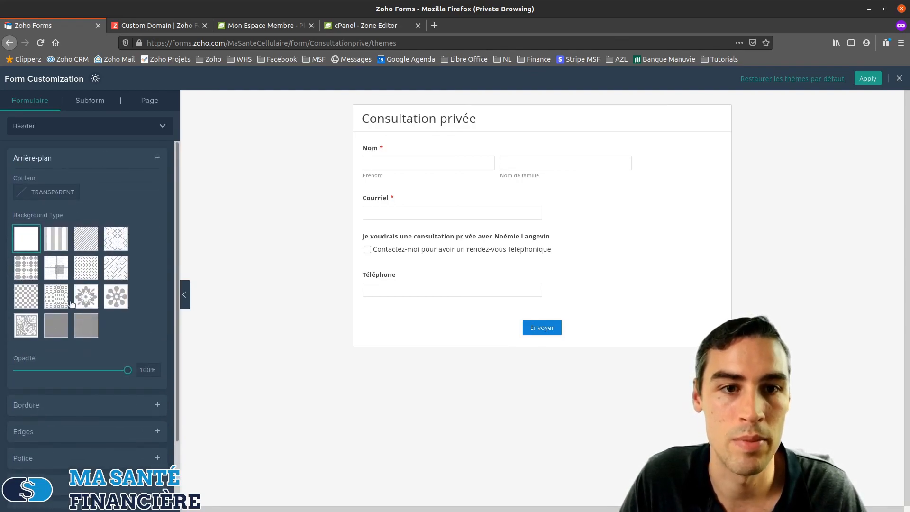
scroll(61, 422, "down", 3)
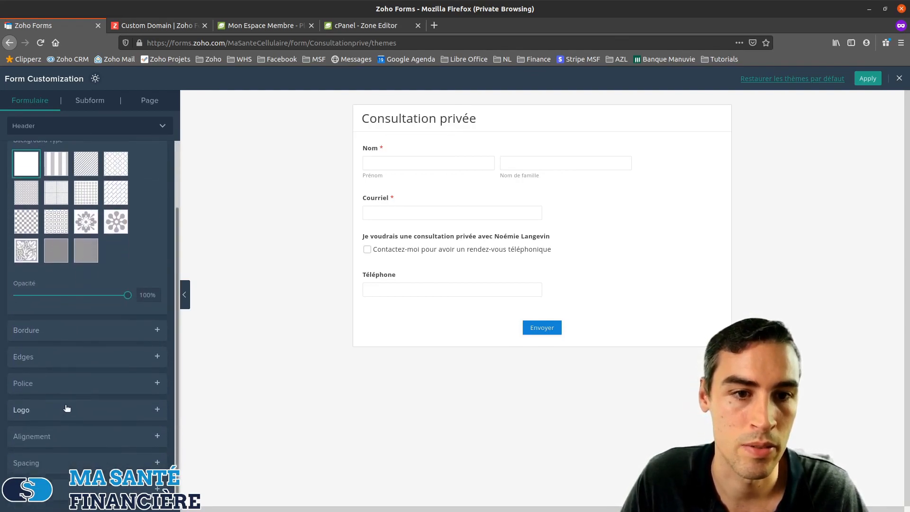
scroll(113, 164, "up", 3)
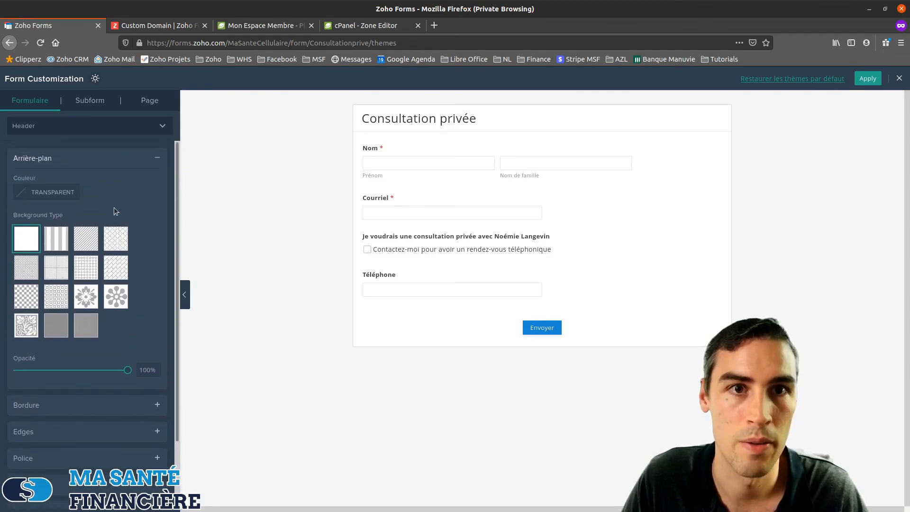
left_click(60, 194)
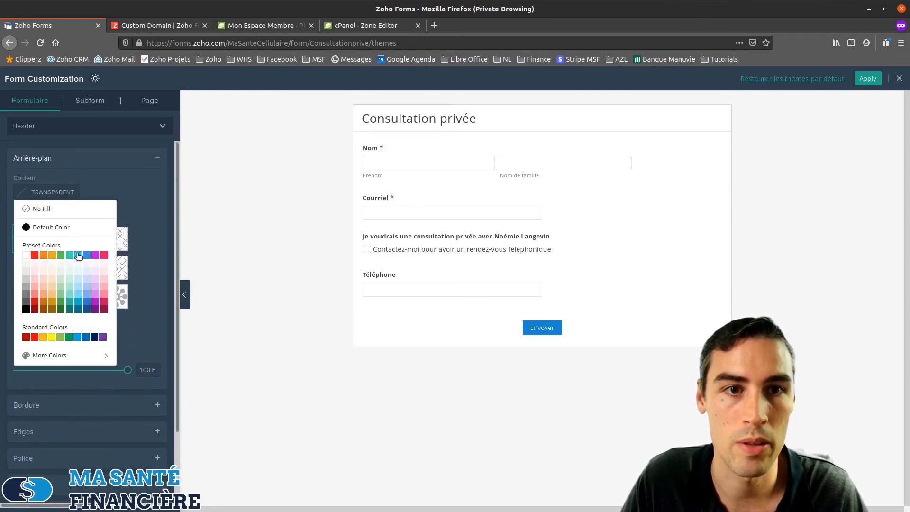
left_click(78, 255)
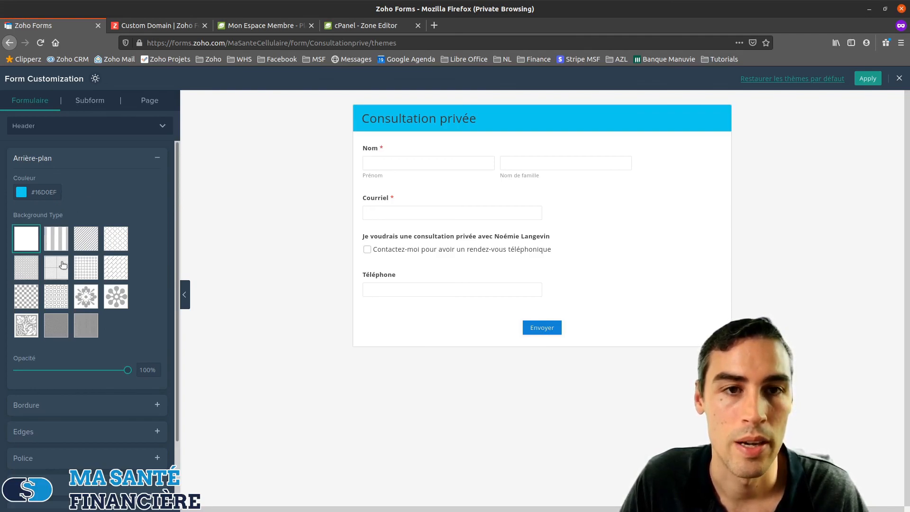
scroll(62, 346, "down", 2)
left_click(66, 331)
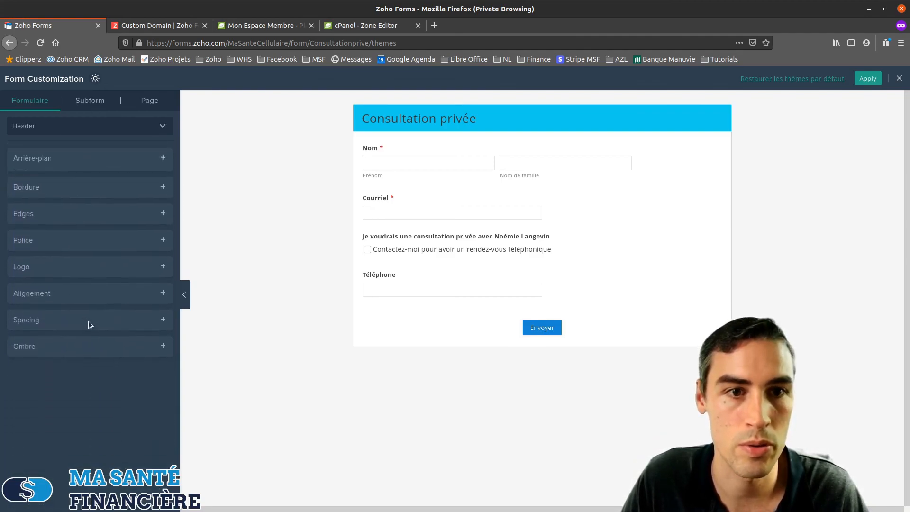
left_click(27, 220)
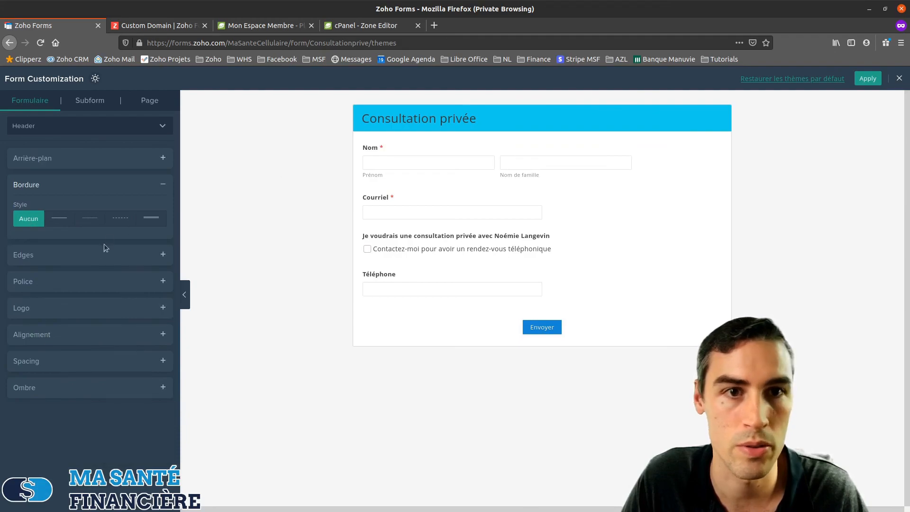
left_click(61, 284)
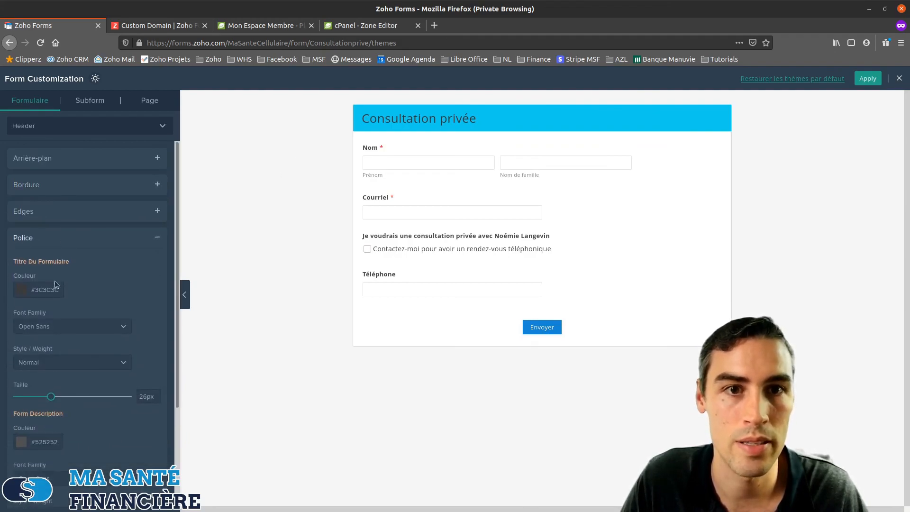
Set the header title to black #000000, Géorgie font, centre-aligned
left_click(50, 294)
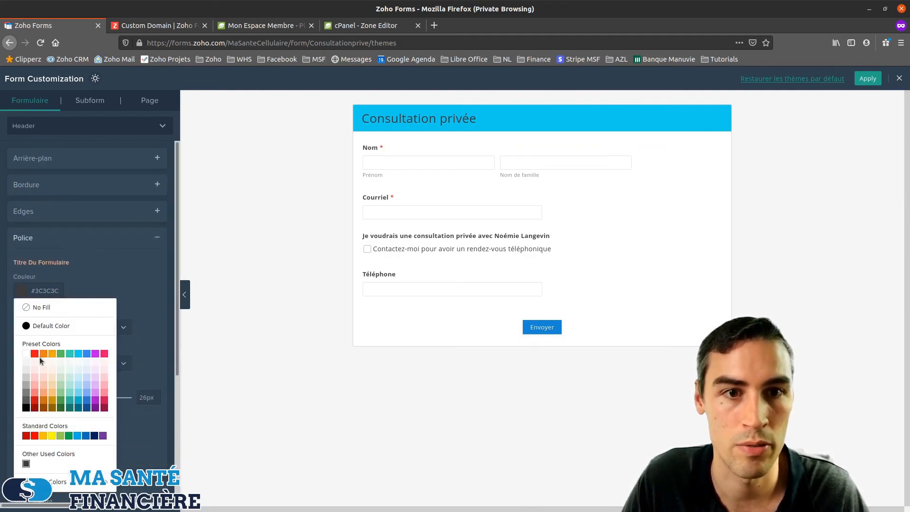
left_click(26, 327)
scroll(122, 264, "down", 5)
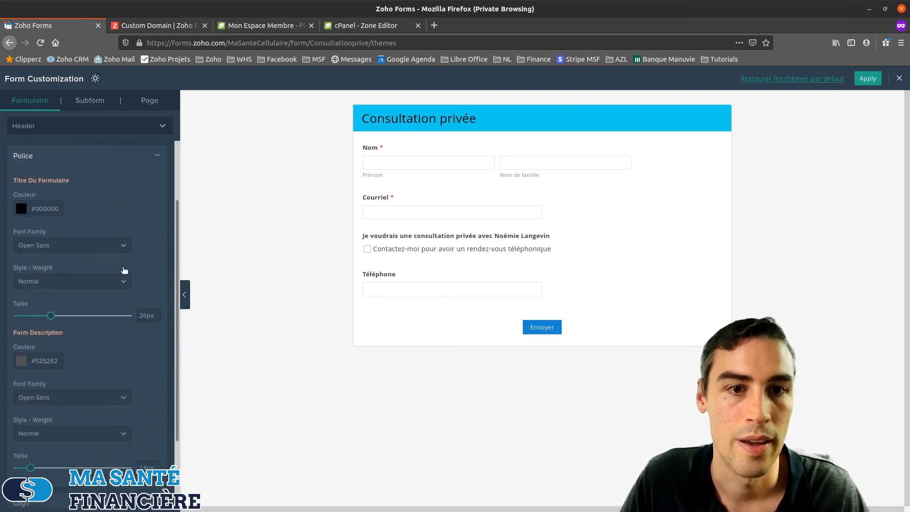
scroll(75, 276, "up", 3)
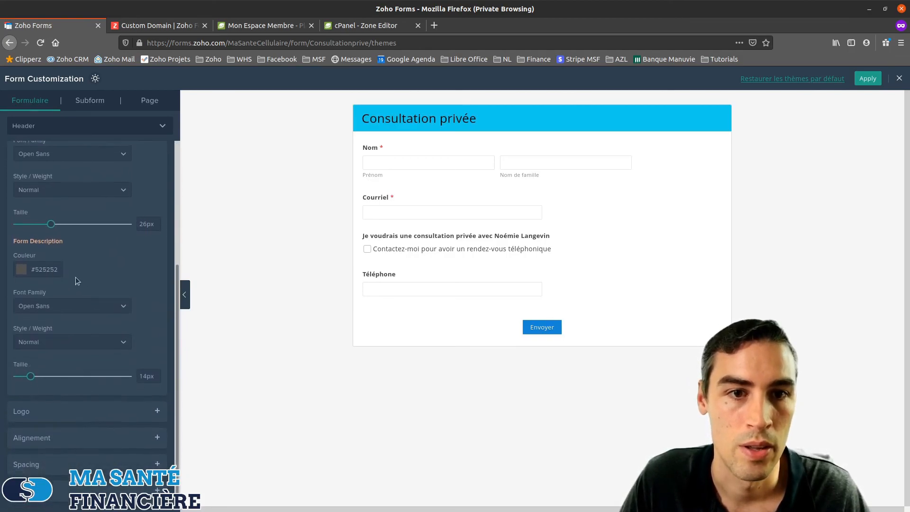
scroll(112, 292, "up", 1)
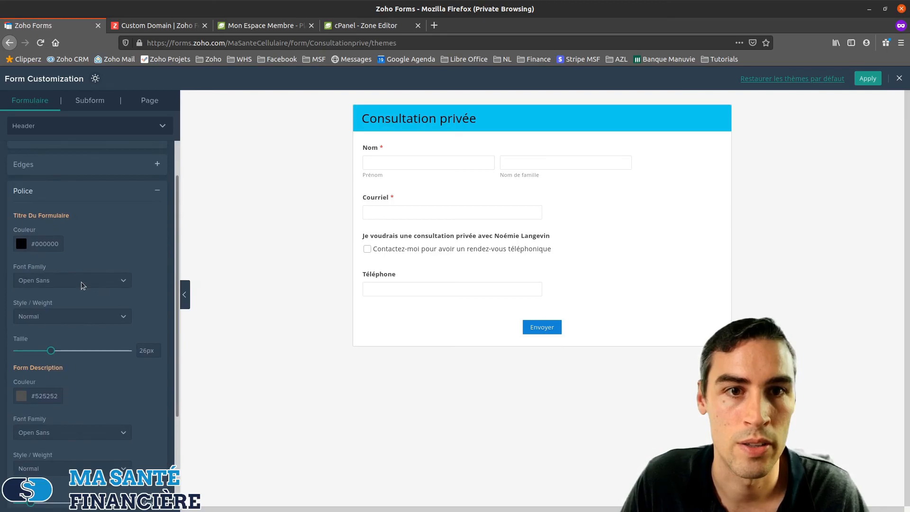
left_click(81, 282)
left_click(50, 325)
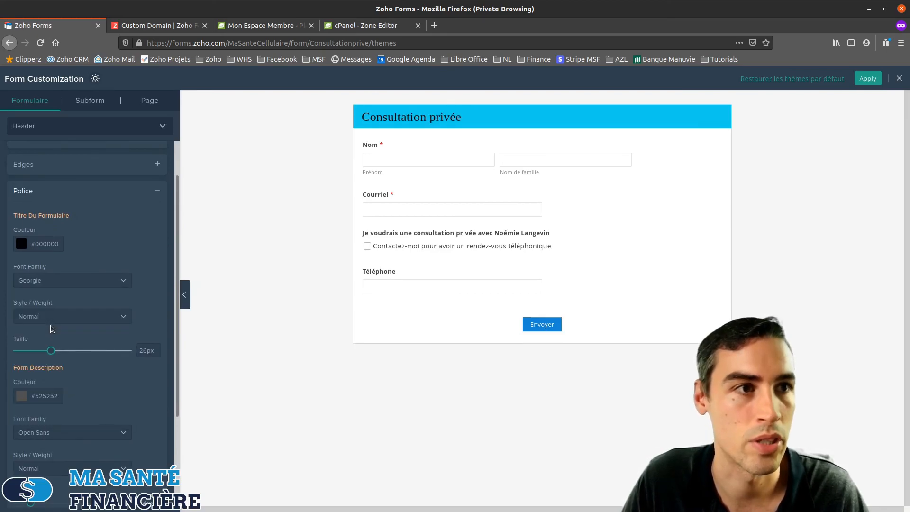
scroll(117, 294, "down", 3)
scroll(110, 330, "down", 1)
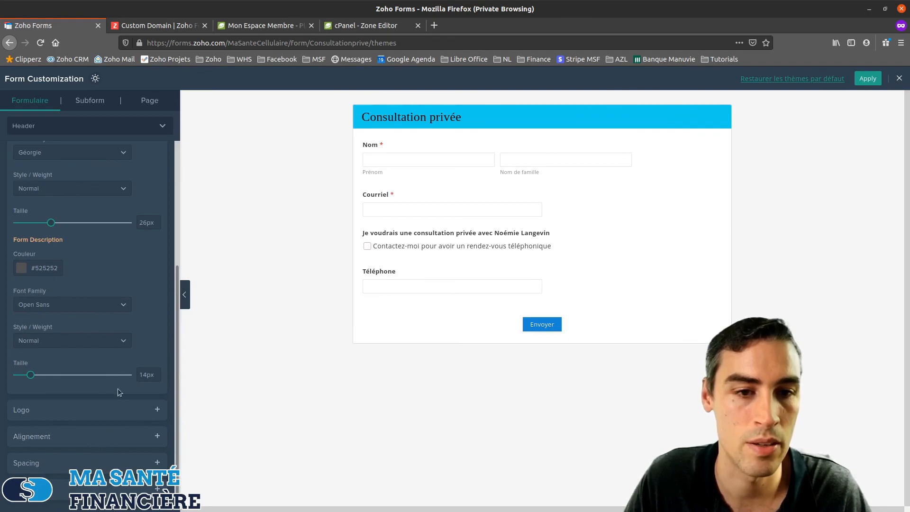
left_click(106, 436)
left_click(93, 319)
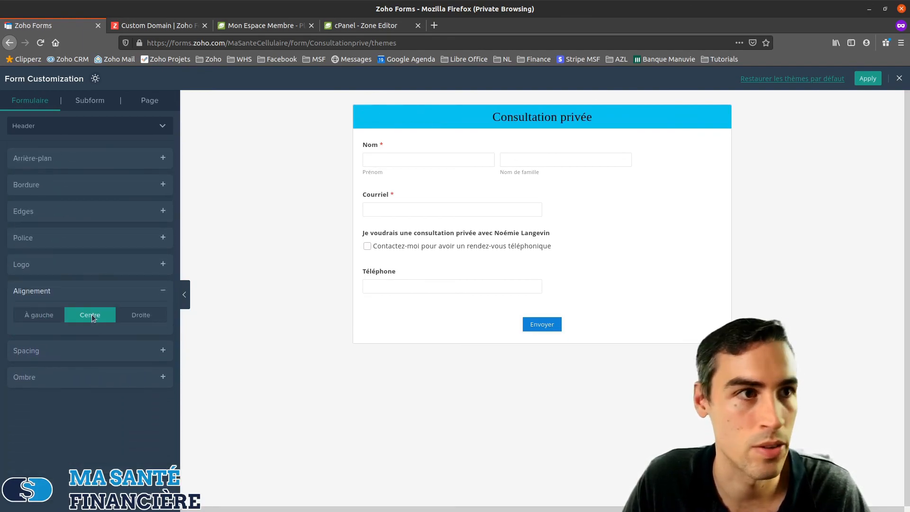
left_click(125, 130)
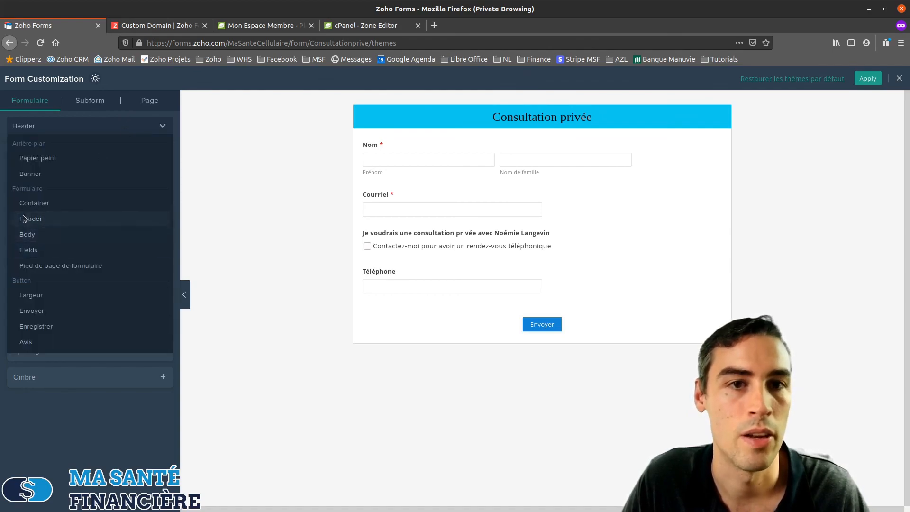
Check the Body section's Arrière-plan colour picker and leave it TRANSPARENT
left_click(52, 234)
left_click(92, 167)
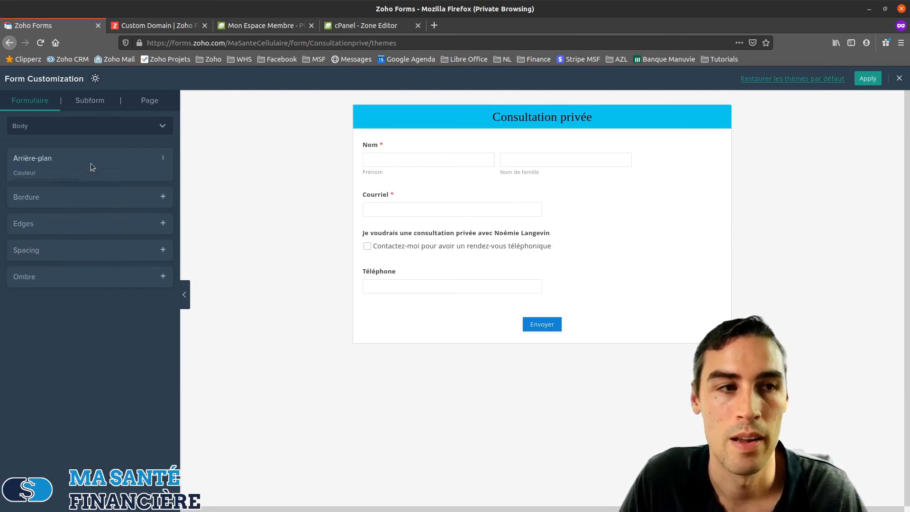
left_click(60, 192)
left_click(38, 213)
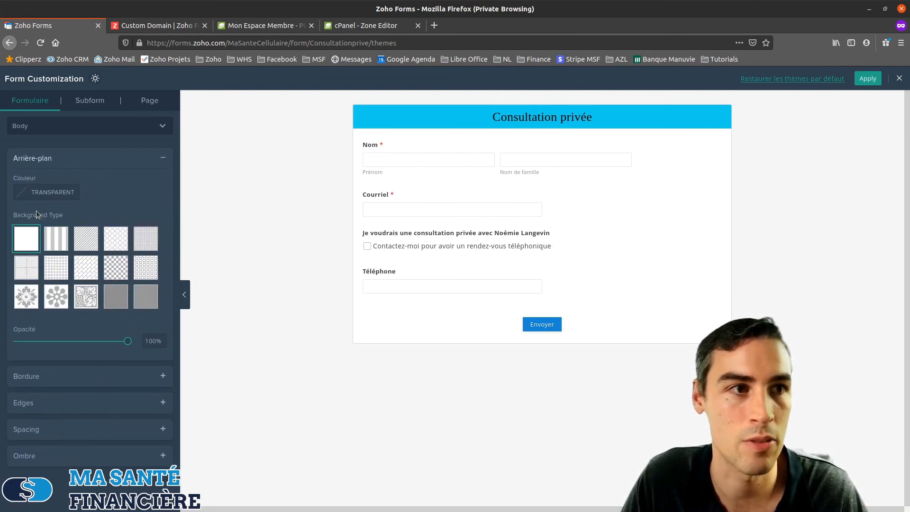
left_click(60, 192)
left_click(121, 189)
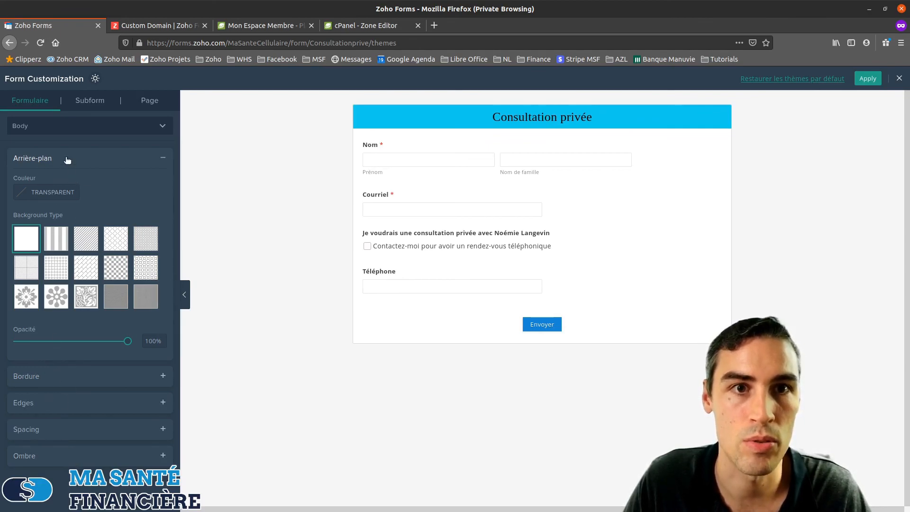
left_click(89, 101)
Try rounded and pill border shapes on All Fields, then keep square corners
left_click(31, 101)
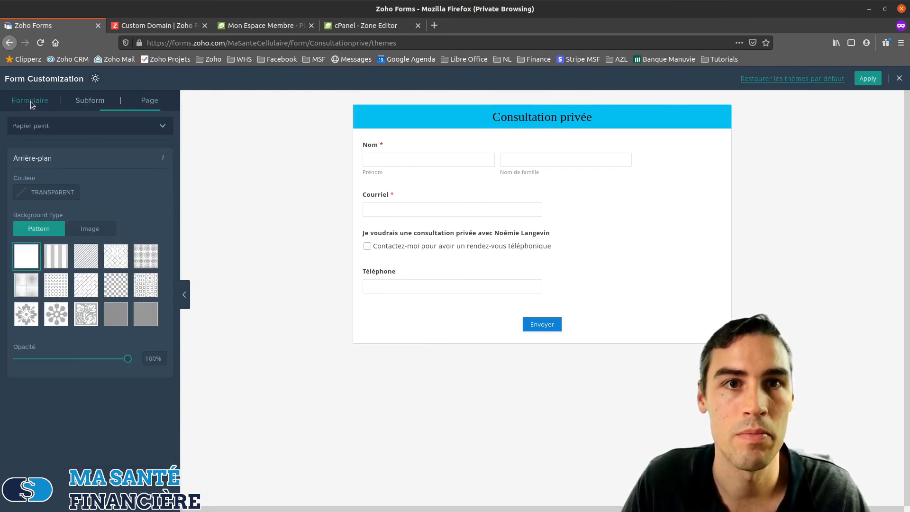
left_click(60, 128)
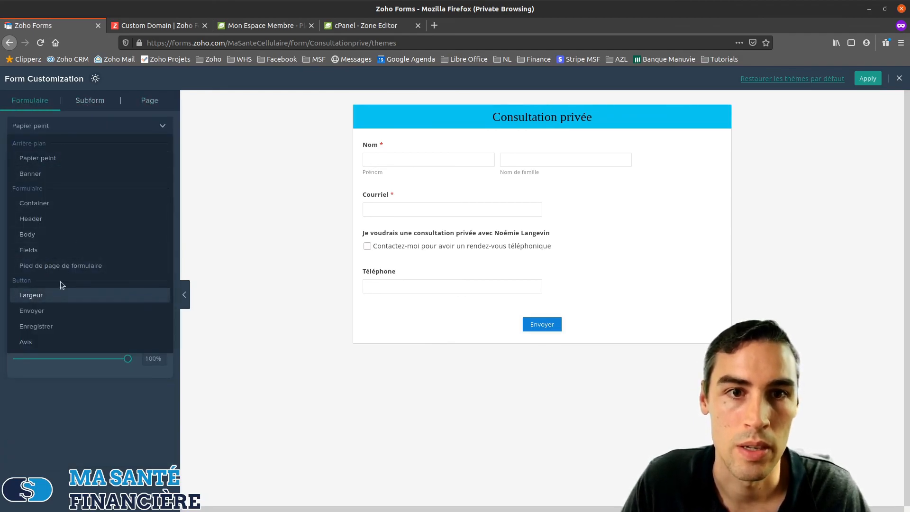
left_click(28, 250)
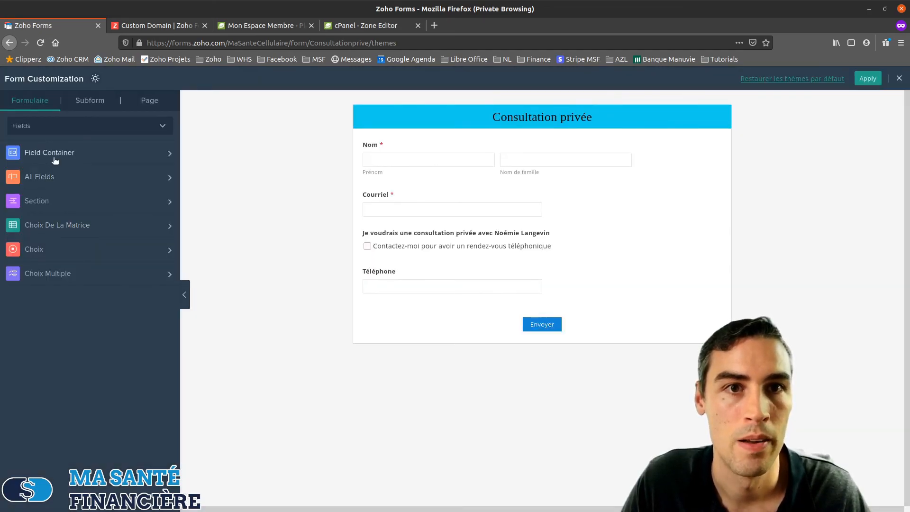
left_click(78, 178)
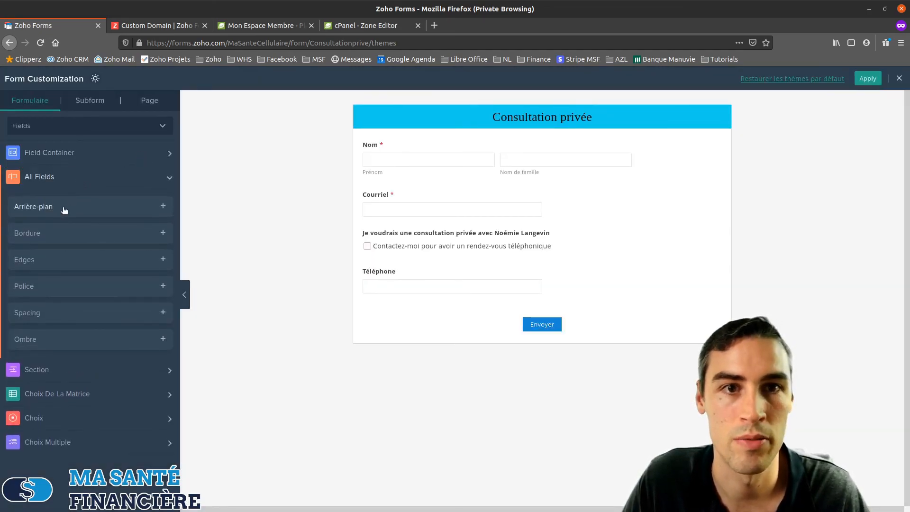
left_click(72, 232)
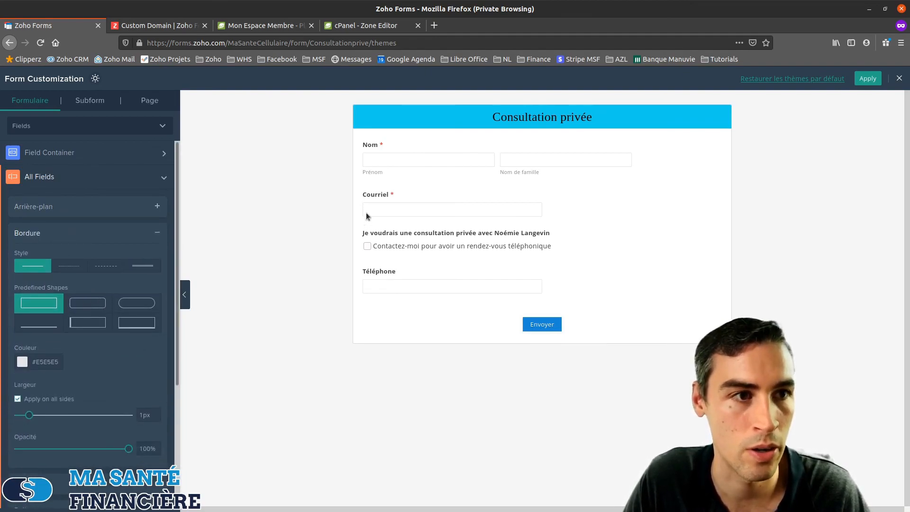
left_click(94, 304)
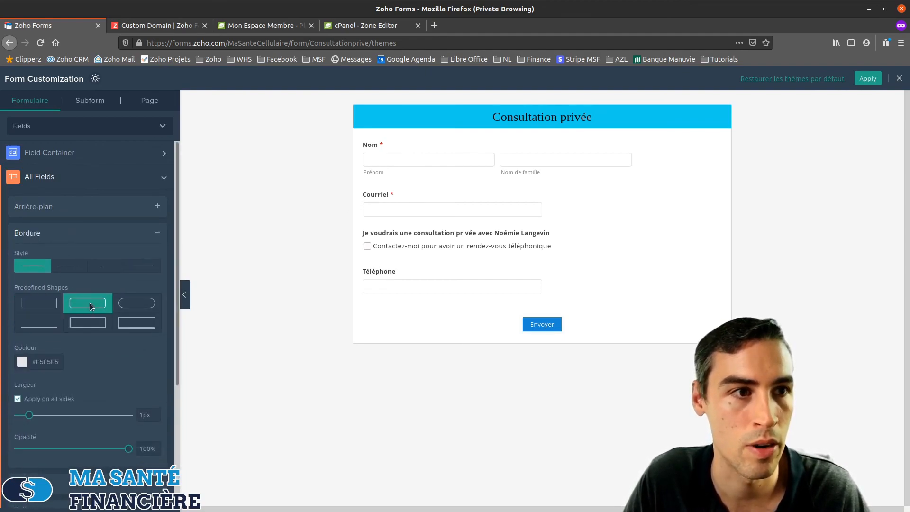
left_click(135, 303)
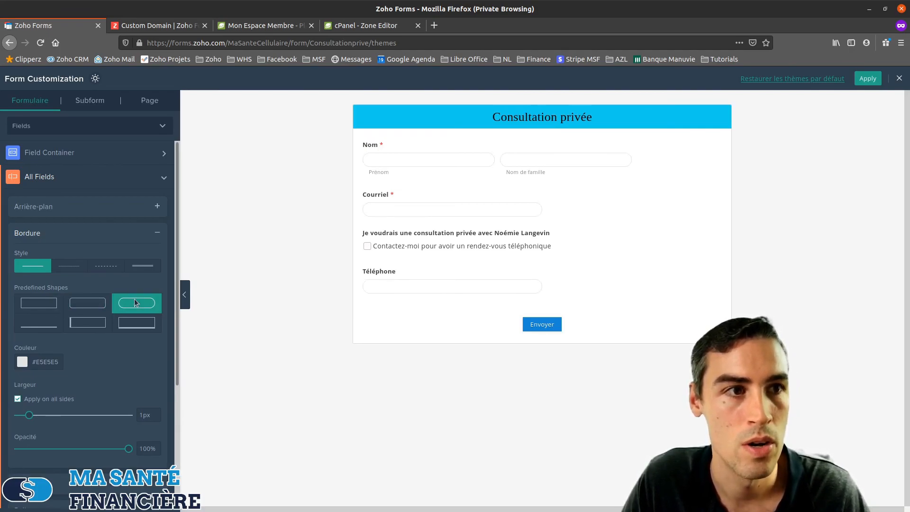
left_click(37, 303)
scroll(46, 319, "down", 3)
scroll(81, 323, "up", 3)
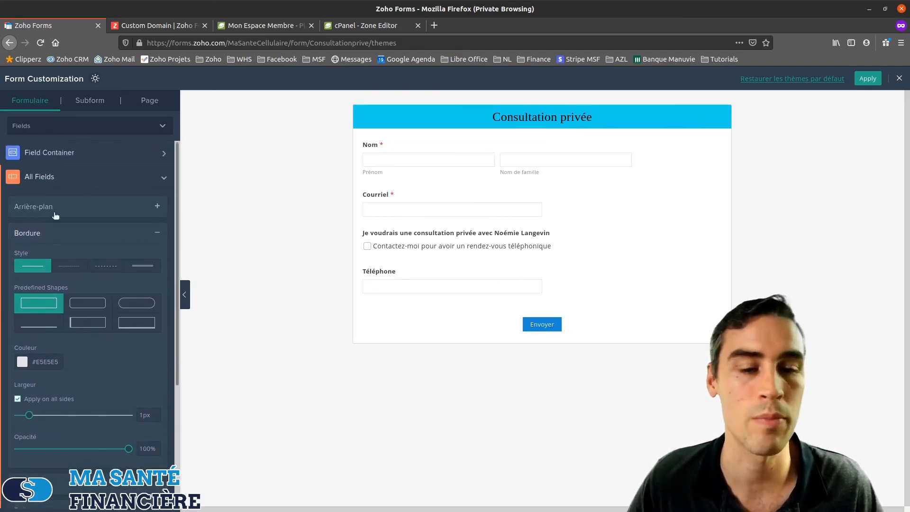
scroll(71, 173, "down", 3)
scroll(91, 177, "up", 3)
left_click(88, 124)
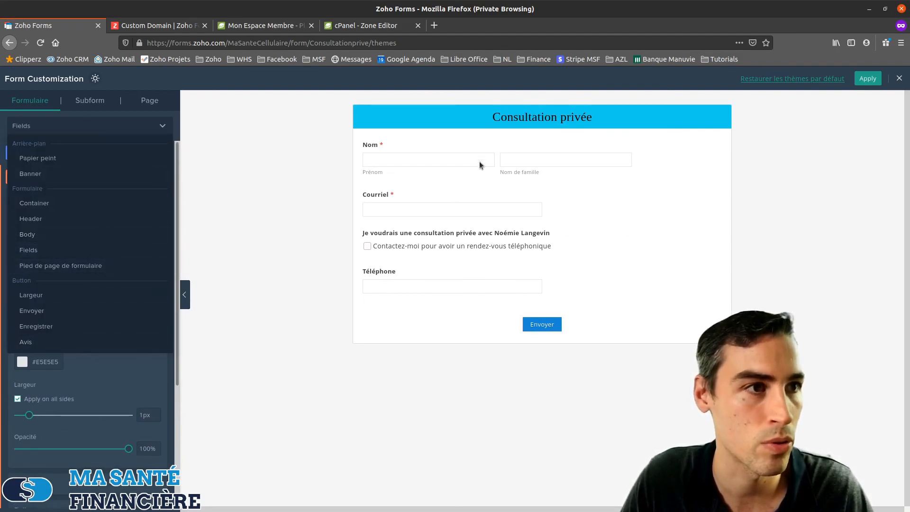
Pick the purple #C516EF preset as the Envoyer button's background colour
left_click(240, 224)
left_click(57, 126)
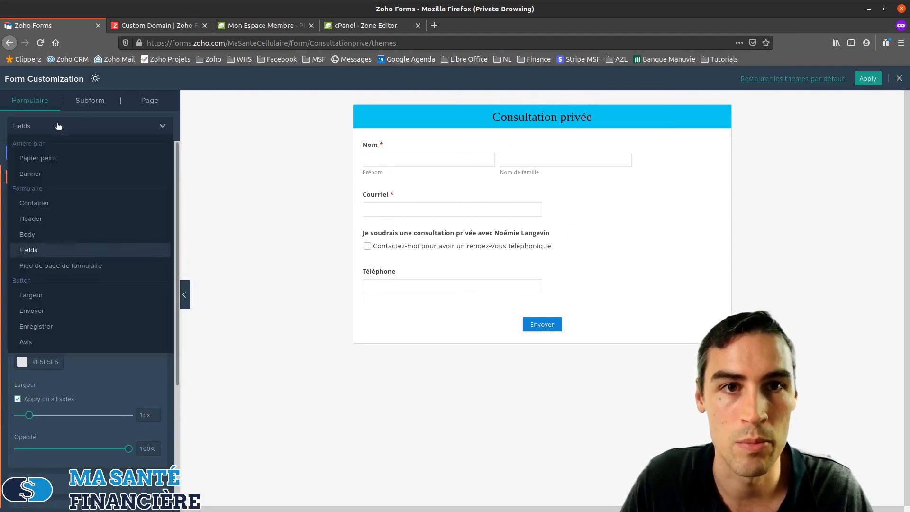
left_click(31, 311)
left_click(60, 158)
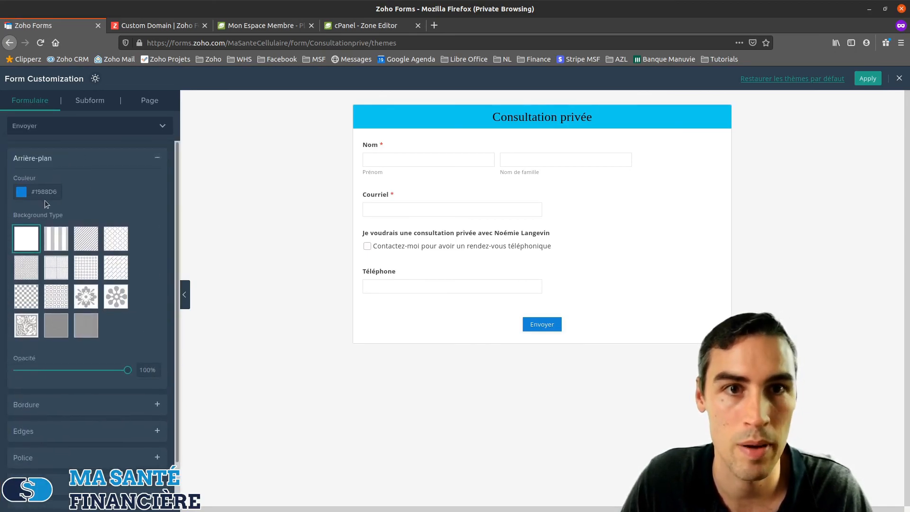
left_click(34, 194)
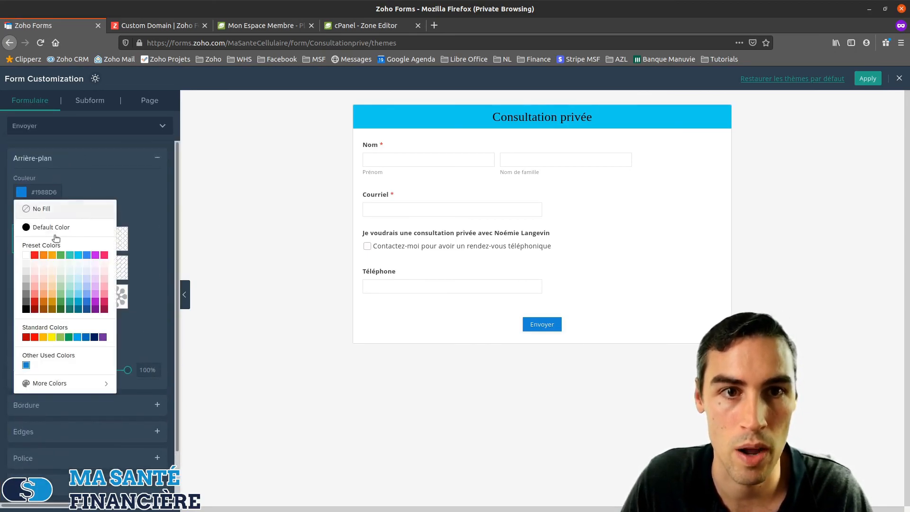
left_click(95, 255)
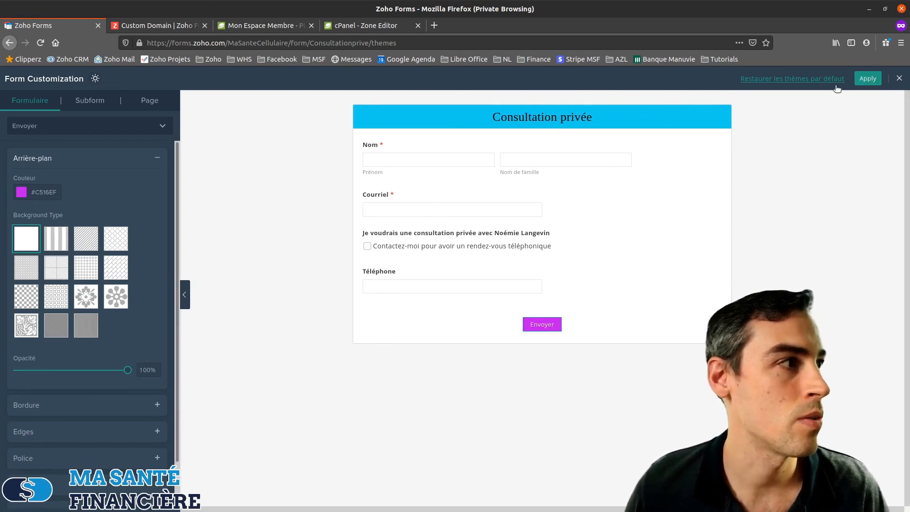
Close Form Customization discarding changes with Oui, then open Accéder au formulaire in a new tab
left_click(903, 79)
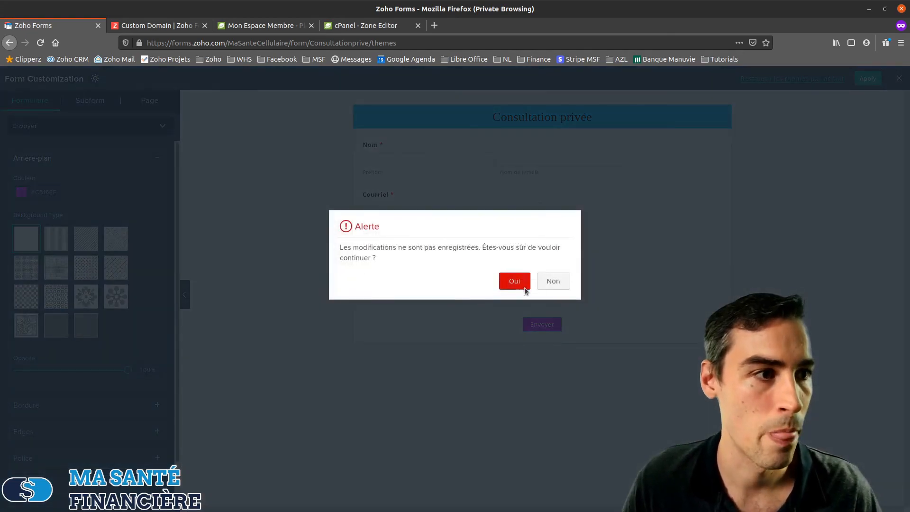
left_click(517, 282)
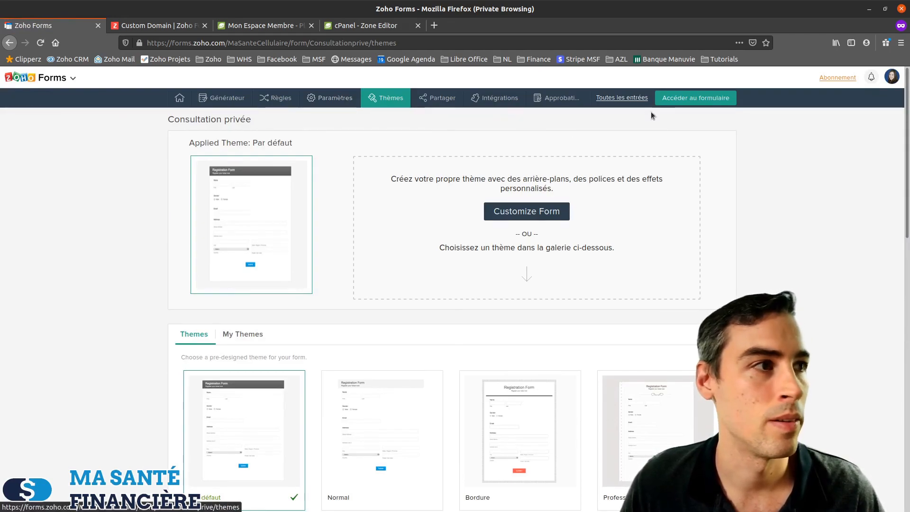
left_click(694, 97)
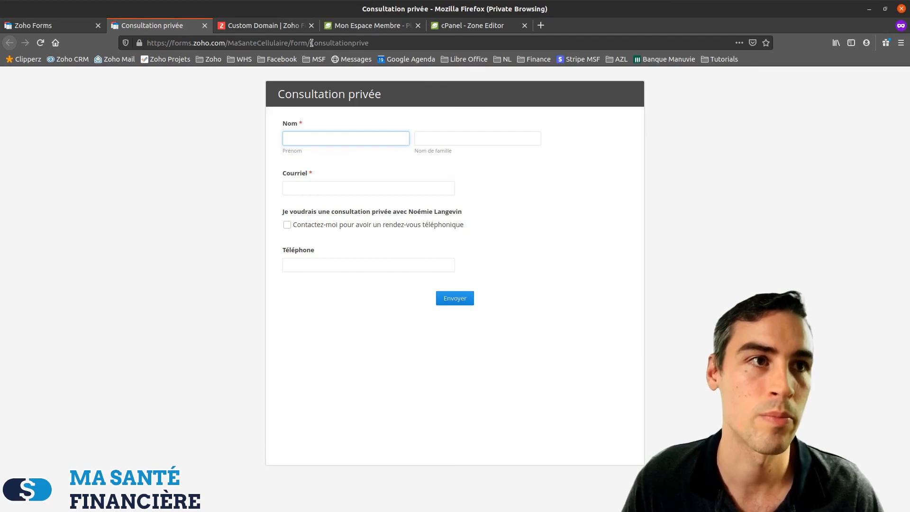
Examine the form's web address, then open the empty Toutes les entrées report for Consultation privée
left_click_drag(311, 43, 365, 44)
left_click(379, 44)
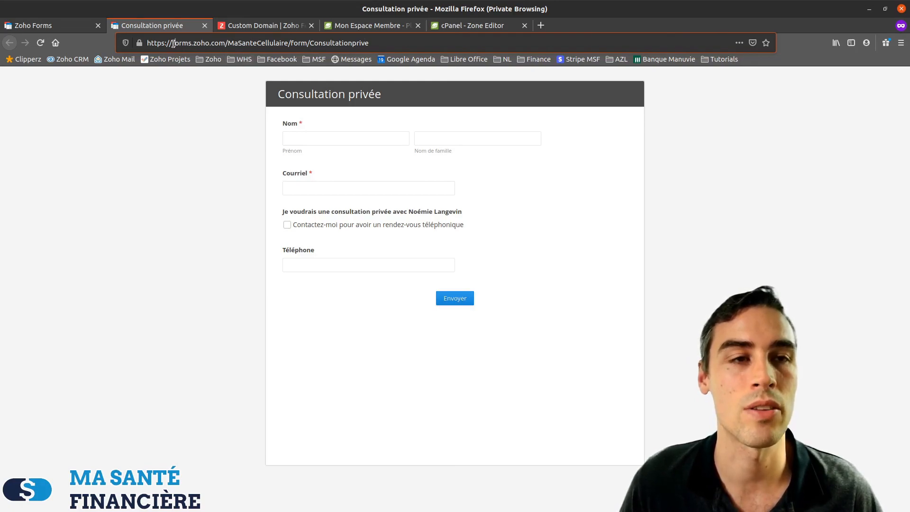
left_click_drag(173, 43, 285, 43)
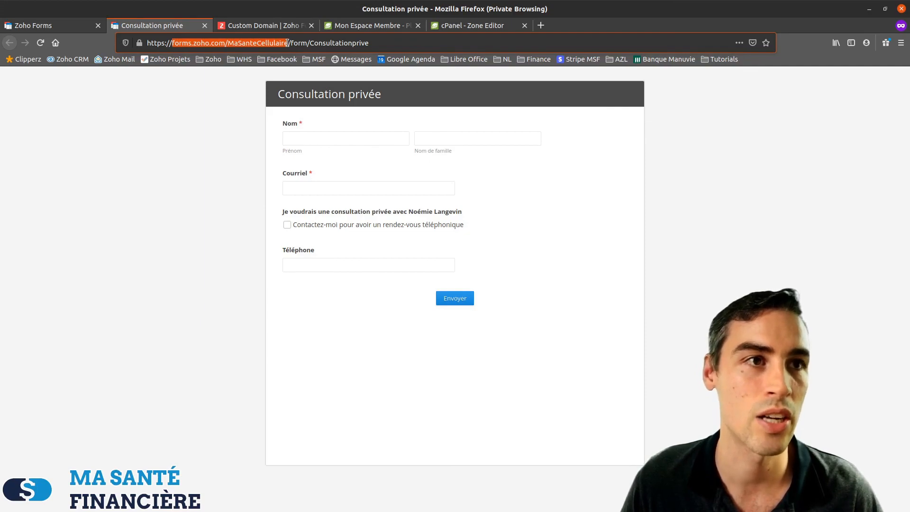
left_click_drag(433, 50, 291, 44)
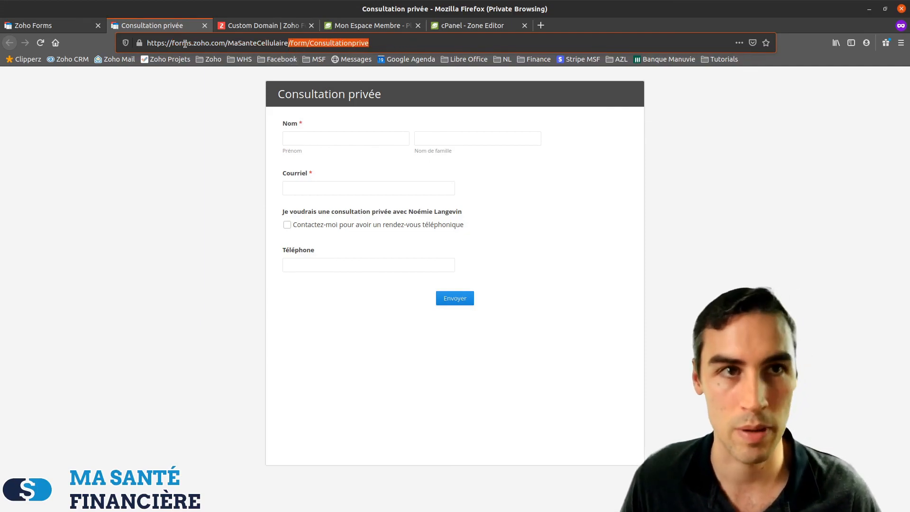
left_click(48, 25)
left_click(619, 99)
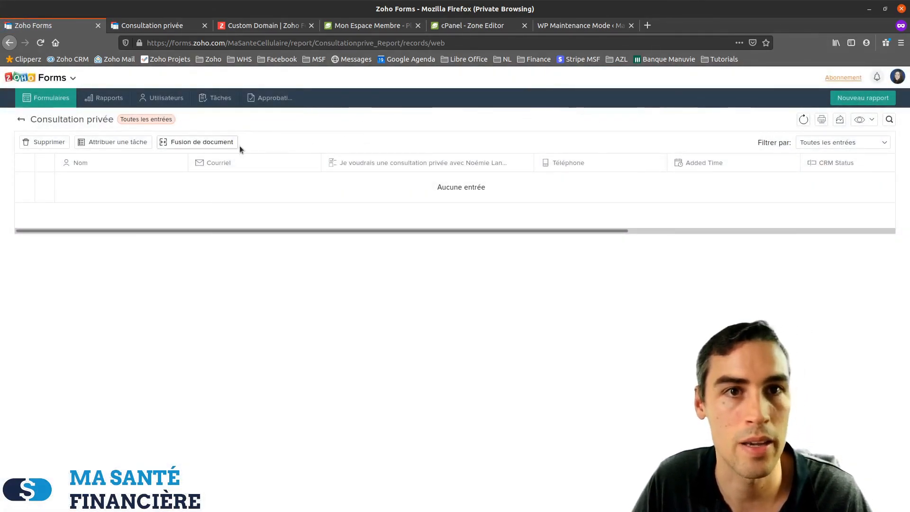
Go back from the empty entries report to the Consultation privée general settings page
left_click(804, 119)
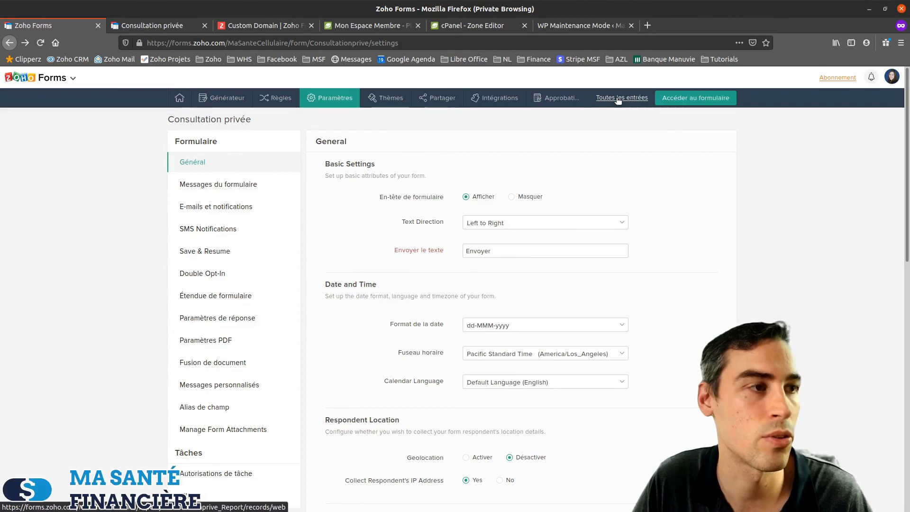
left_click(619, 99)
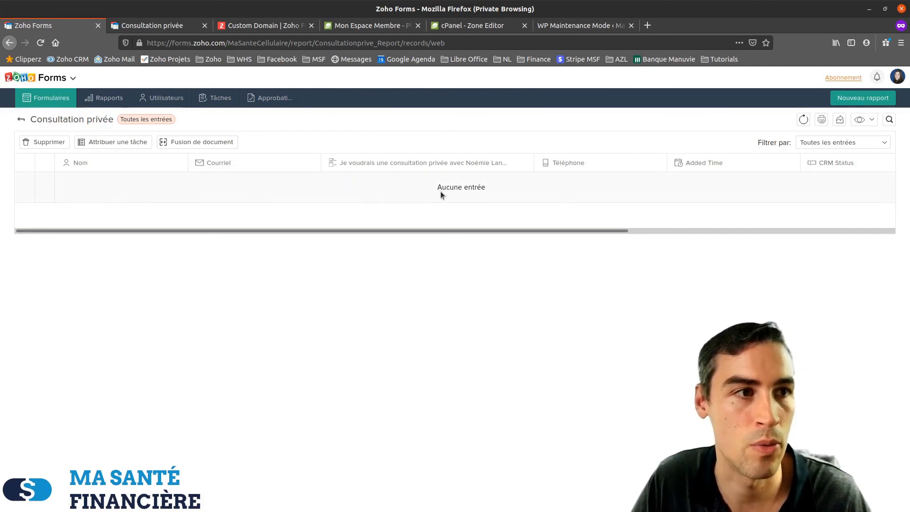
left_click_drag(90, 232, 48, 212)
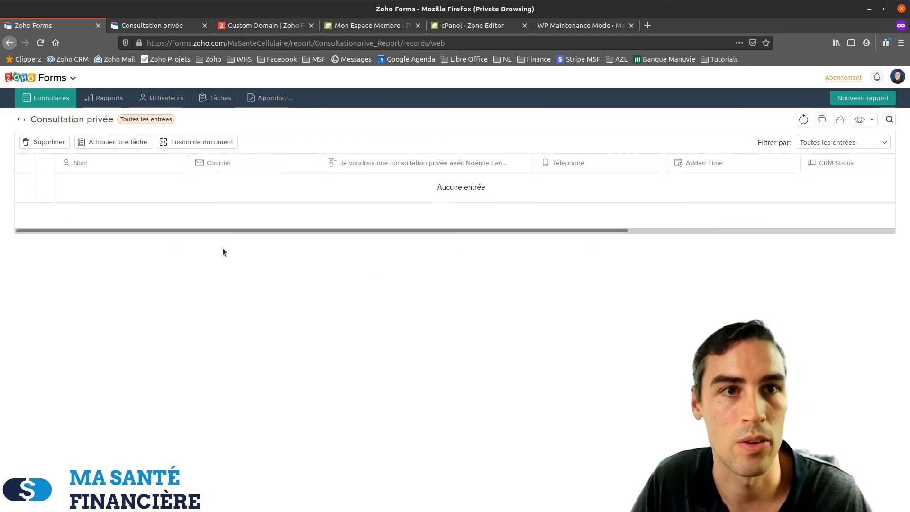
left_click(21, 119)
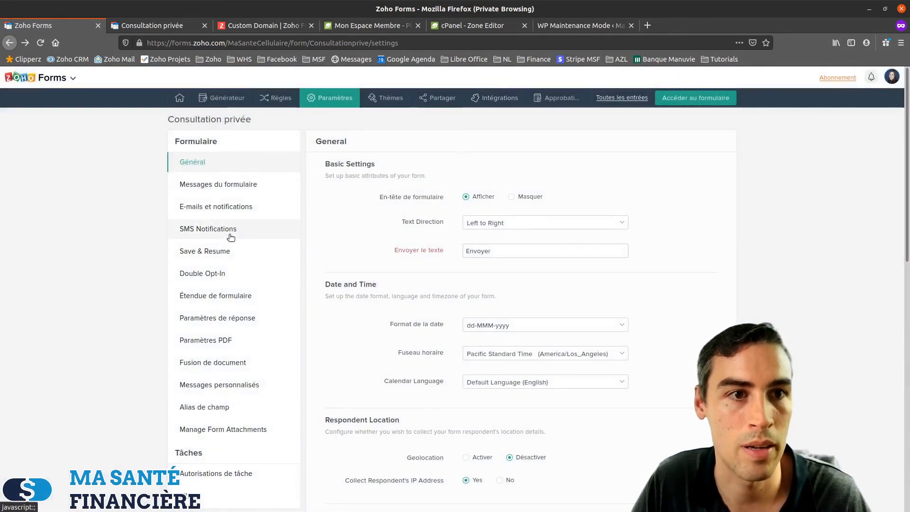
Review the E-mails et notifications template, then go to the empty Règles de champ page
left_click(219, 207)
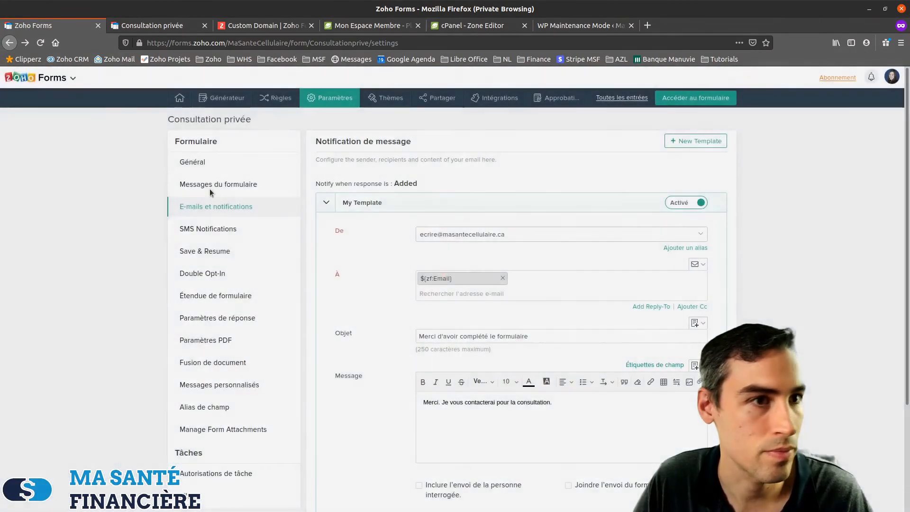
scroll(236, 295, "down", 2)
scroll(247, 249, "up", 2)
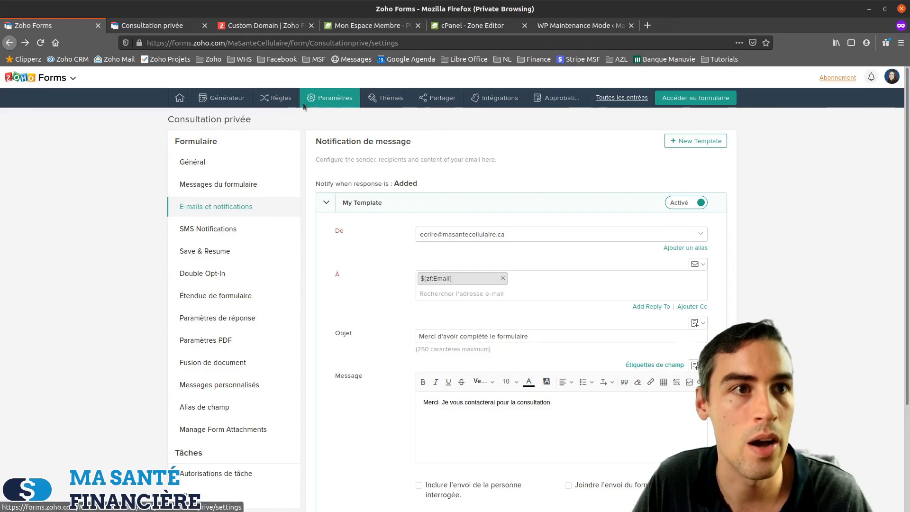
left_click(273, 101)
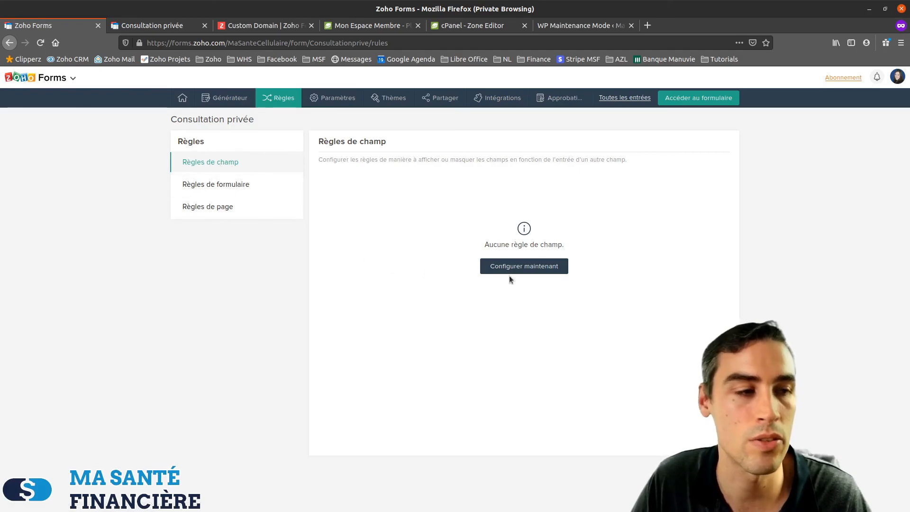
Create Règle 1: if the consultation checkbox N'est pas vide, show the Téléphone field
left_click(518, 267)
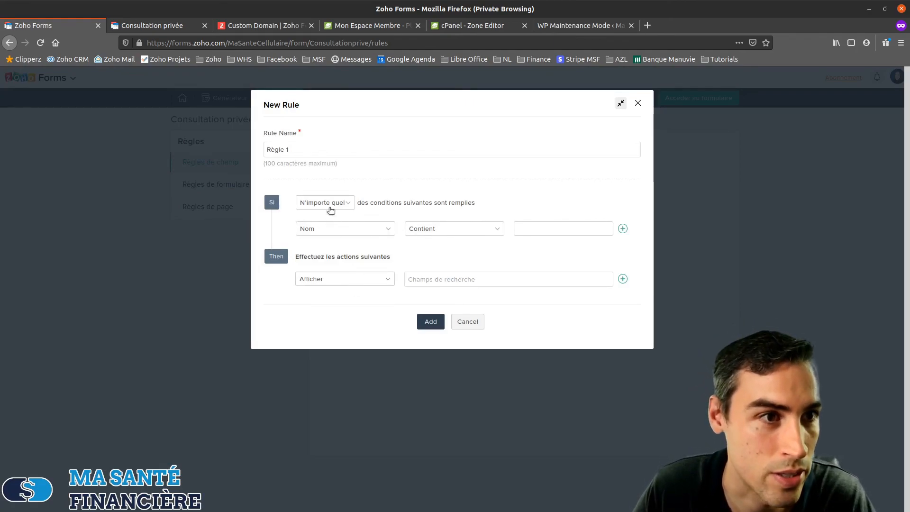
left_click(357, 234)
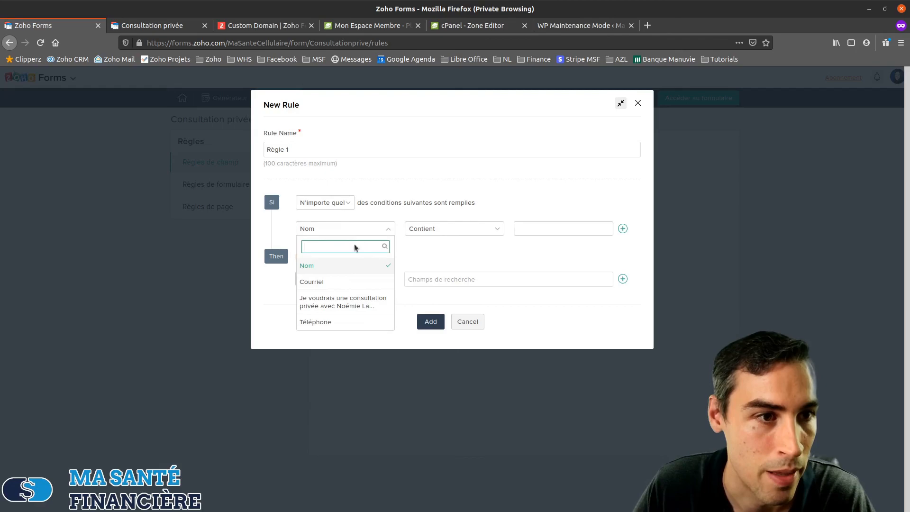
left_click(332, 306)
left_click(465, 229)
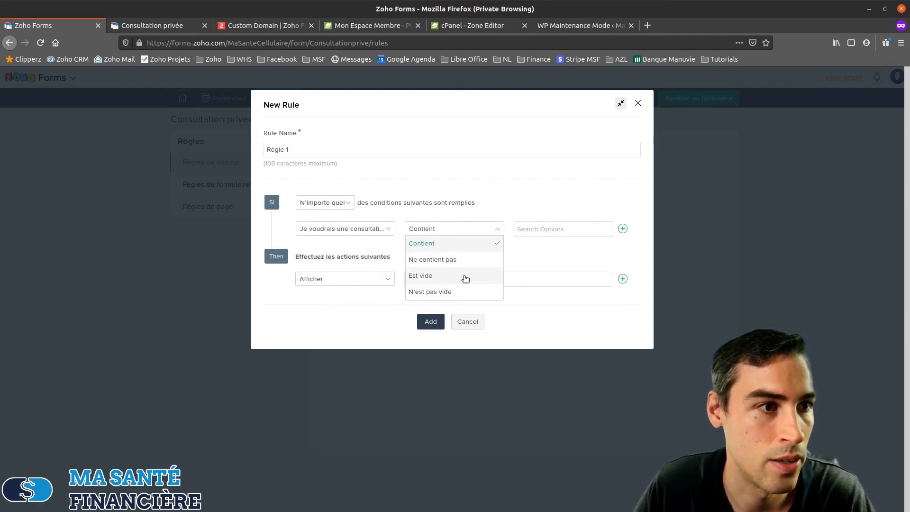
left_click(470, 277)
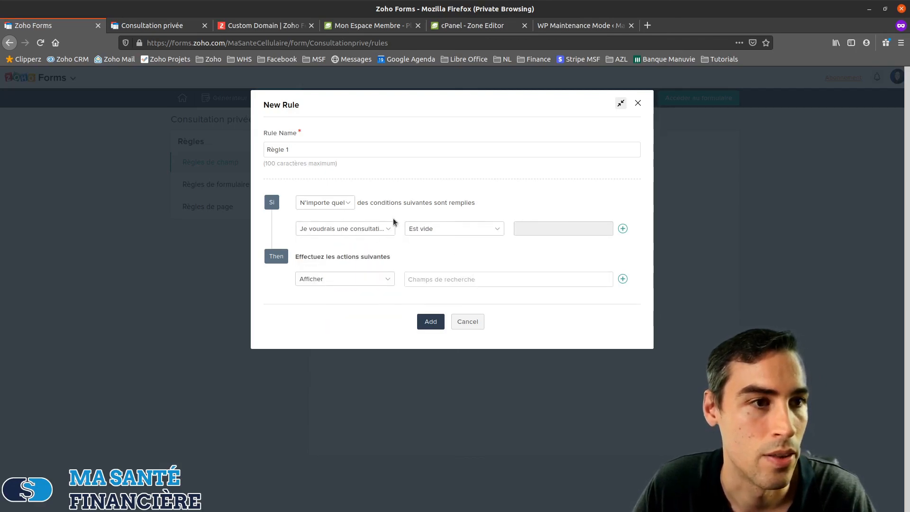
left_click(432, 230)
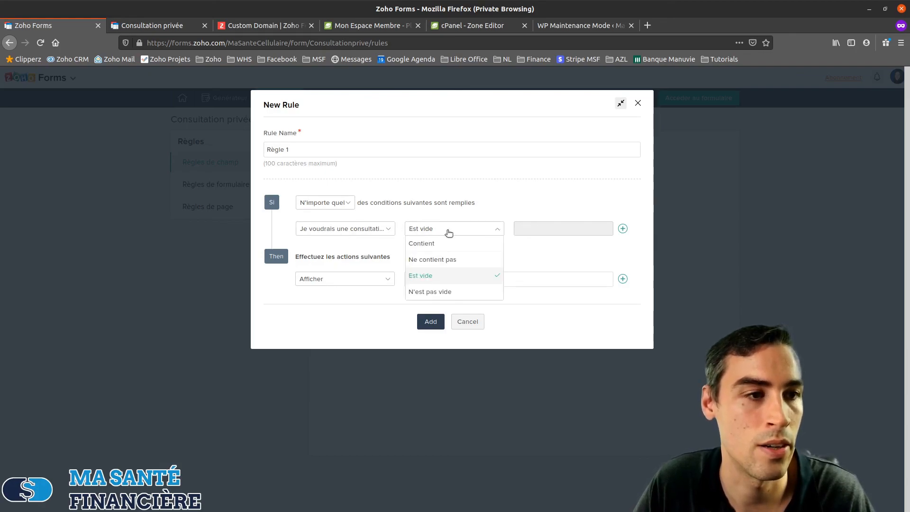
left_click(425, 292)
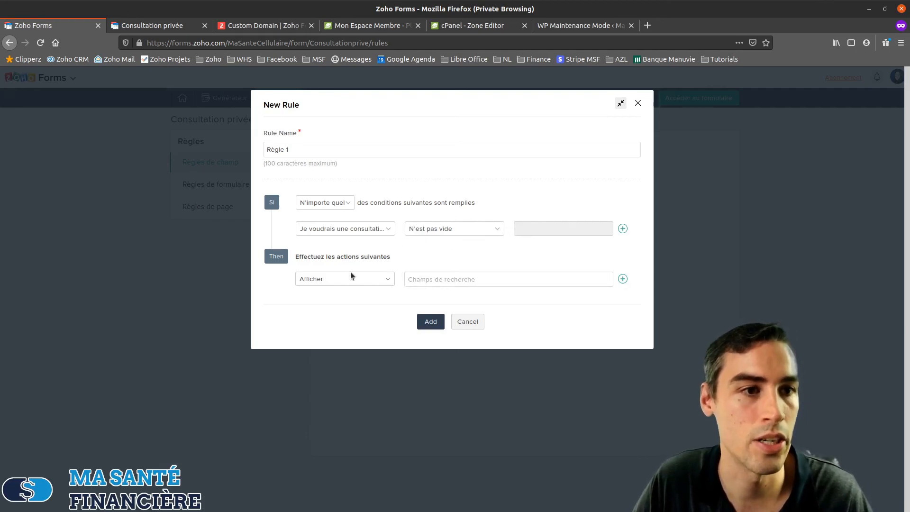
left_click(468, 283)
left_click(439, 322)
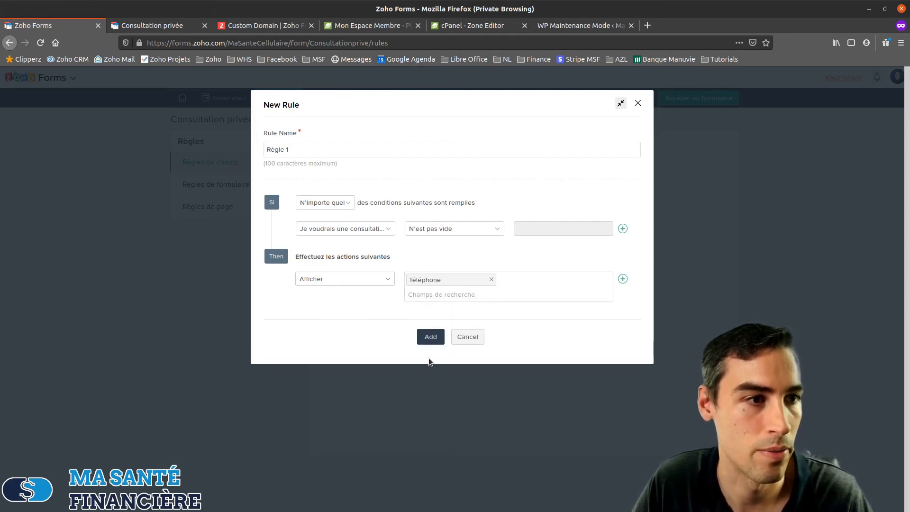
left_click(430, 337)
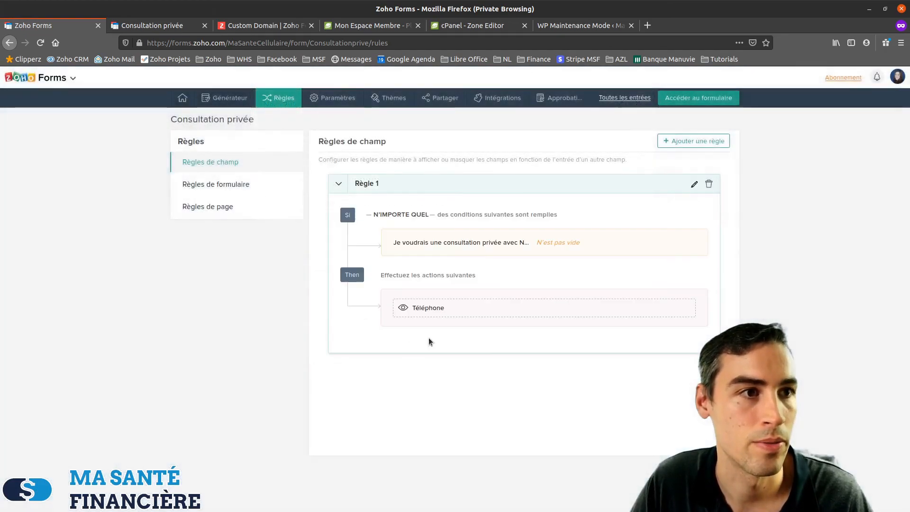
In the live form, tick and untick Contactez-moi to confirm Téléphone toggles, then return to the builder
left_click(699, 98)
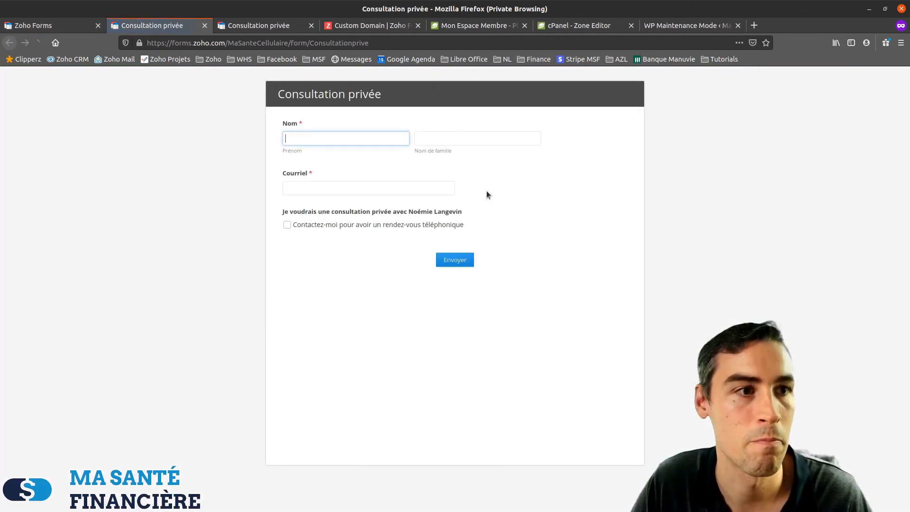
left_click(287, 224)
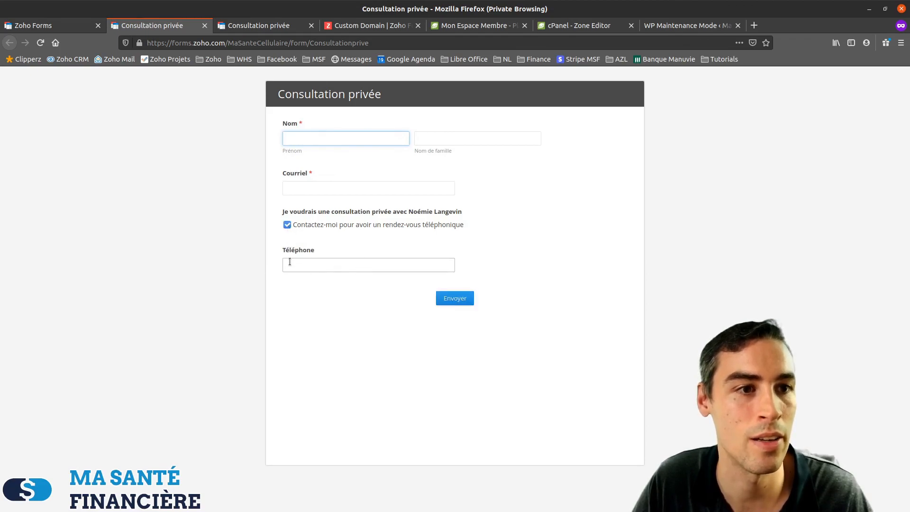
left_click(287, 226)
left_click(287, 225)
left_click(287, 225)
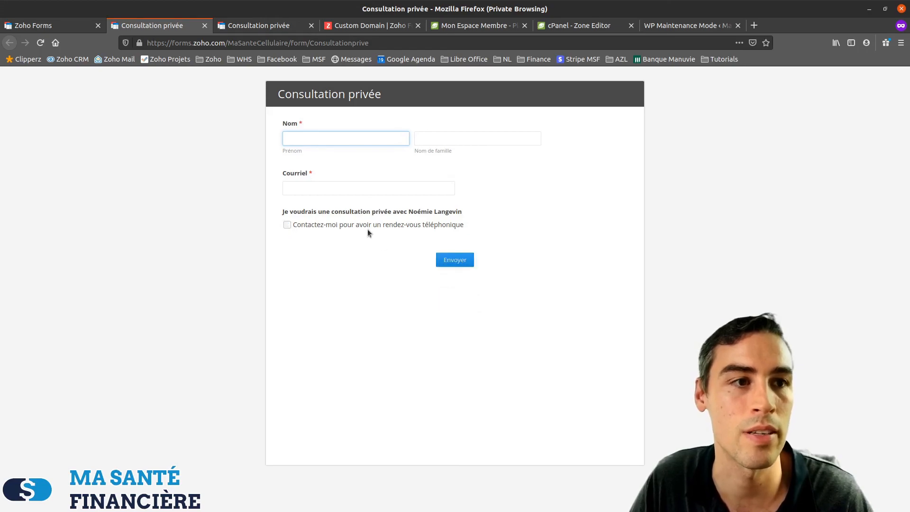
left_click(288, 224)
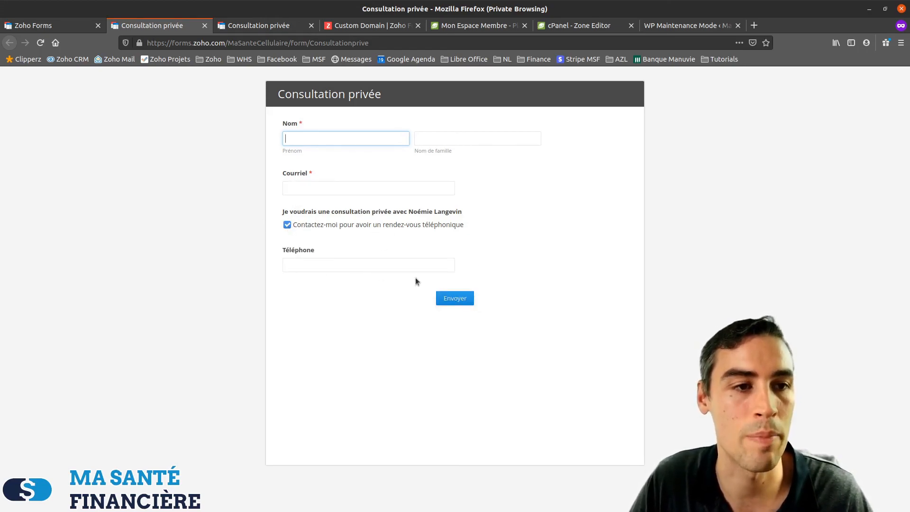
left_click(288, 225)
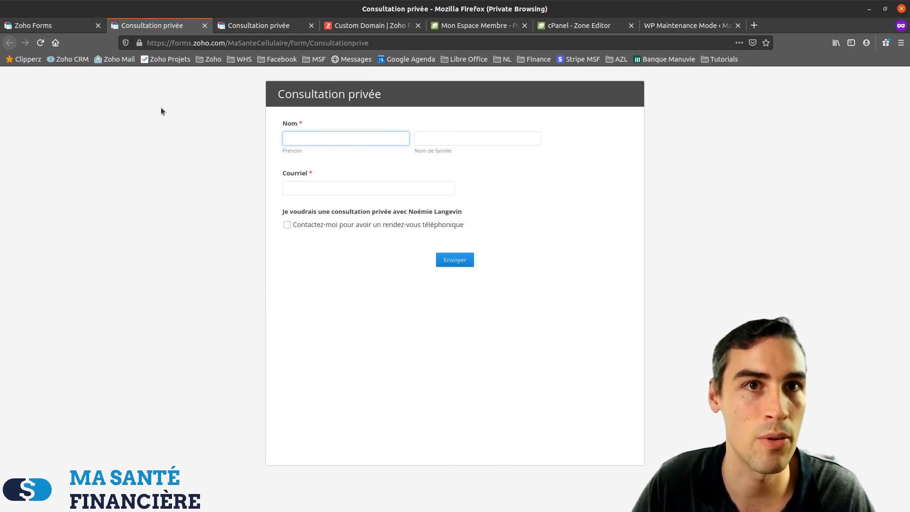
left_click(71, 24)
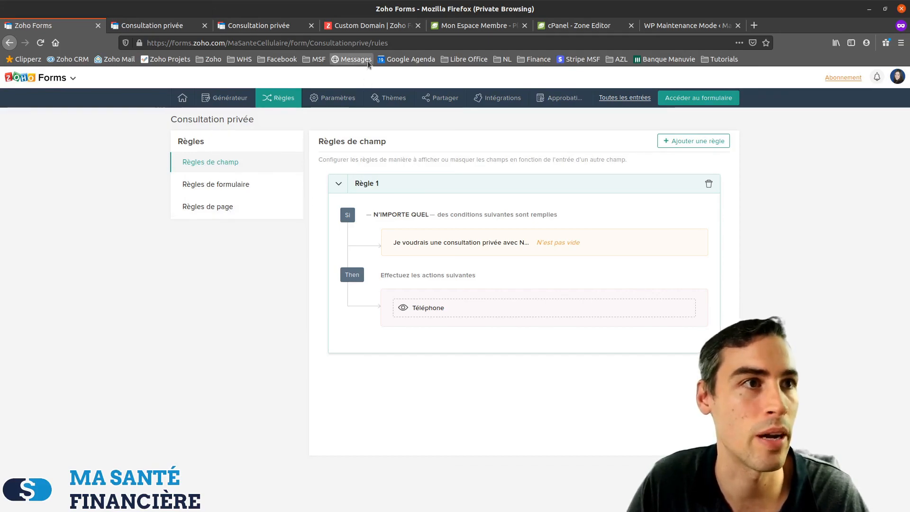
left_click(171, 27)
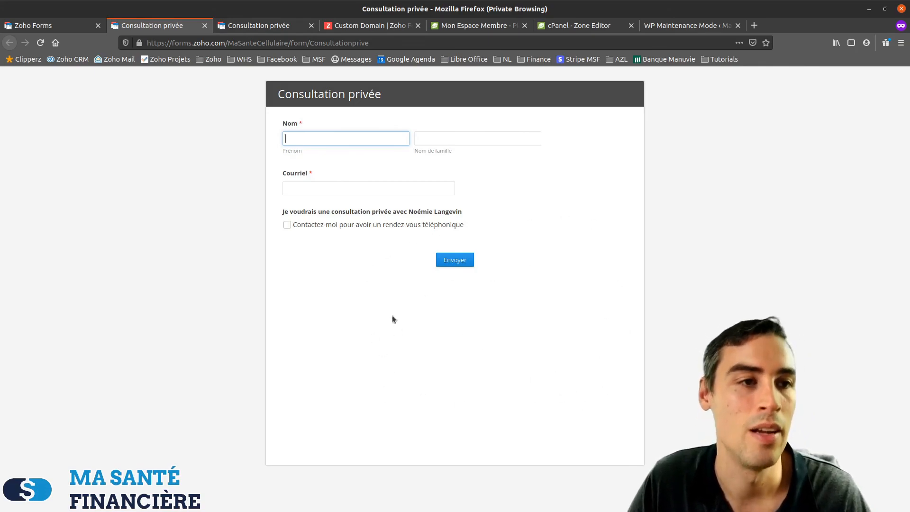
left_click(63, 27)
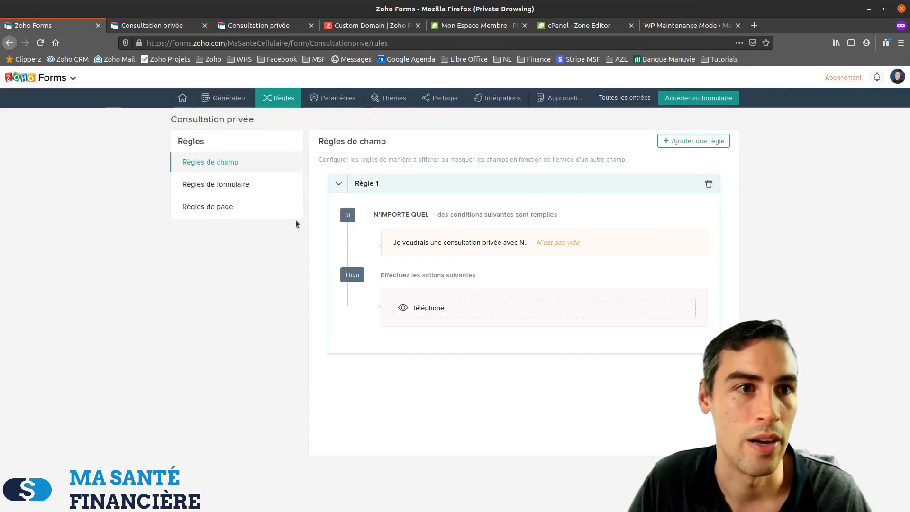
Show the Règles de page section, which requires at least 3 pages for a rule
left_click(234, 211)
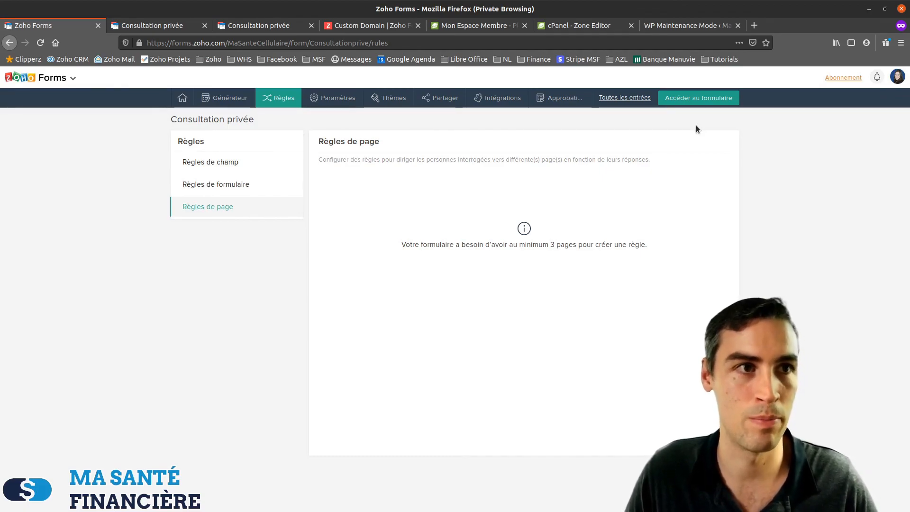
mouse_move(182, 98)
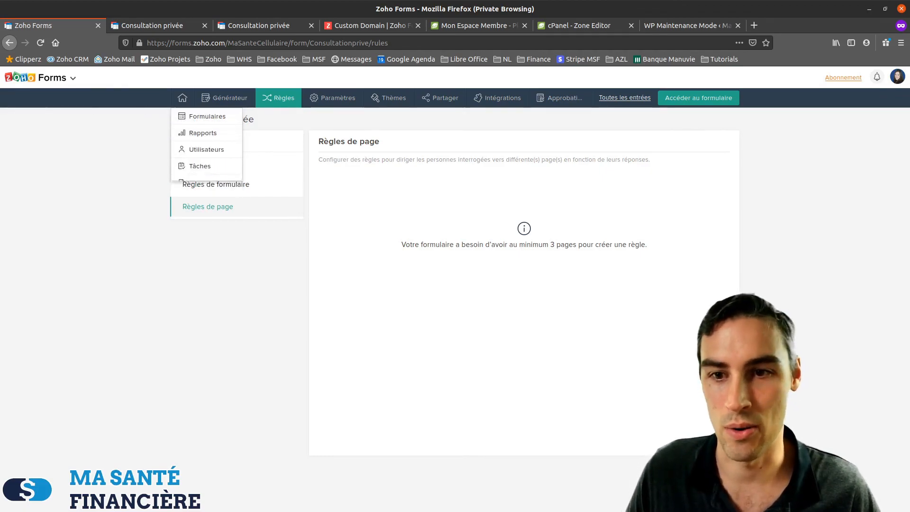